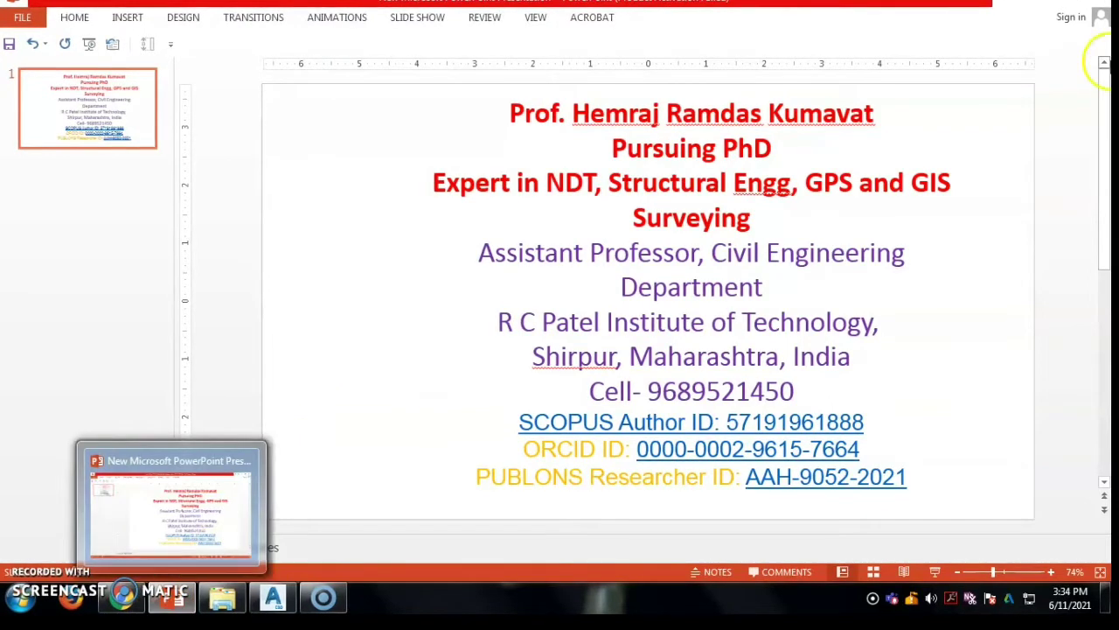
- Minimize PowerPoint, Civil 3D and the Civil 3D shortcuts folder to reveal the Windows desktop
click(1061, 4)
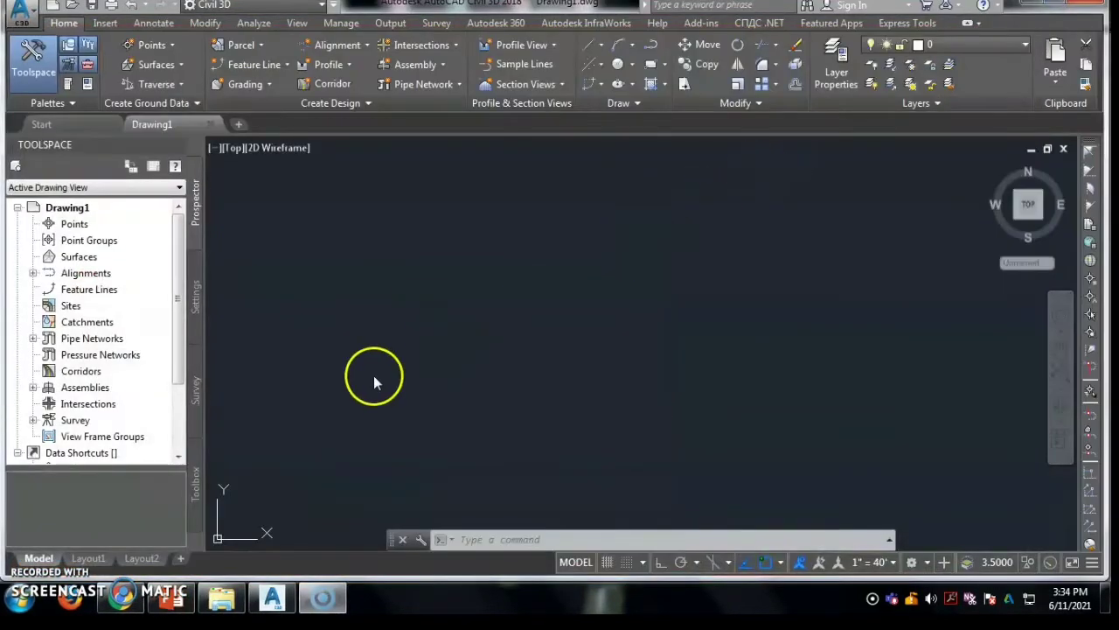
click(165, 603)
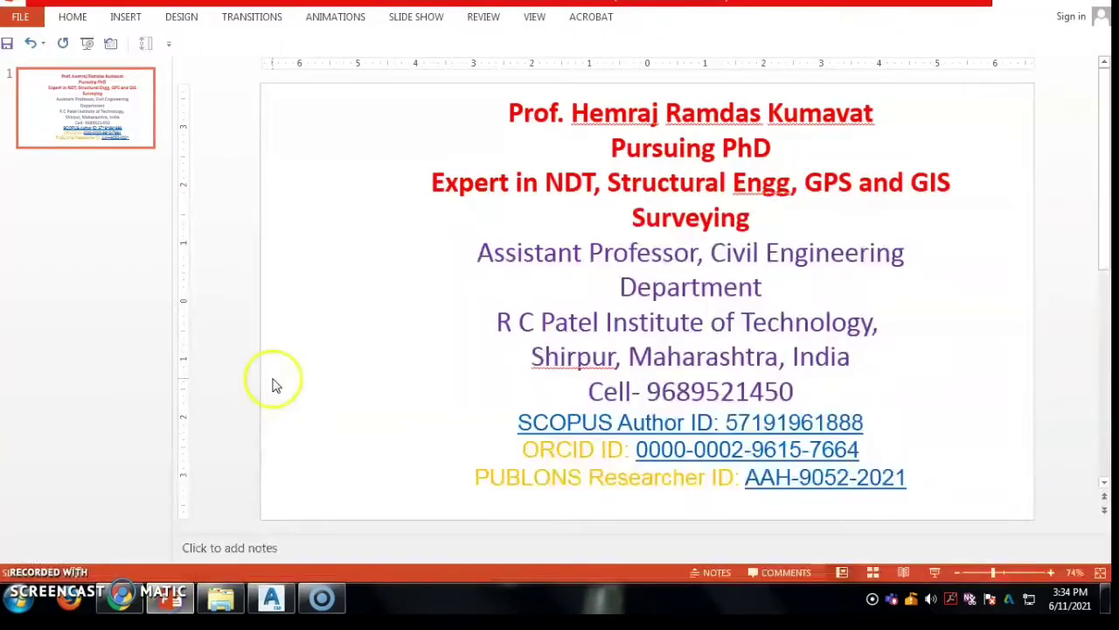
click(167, 606)
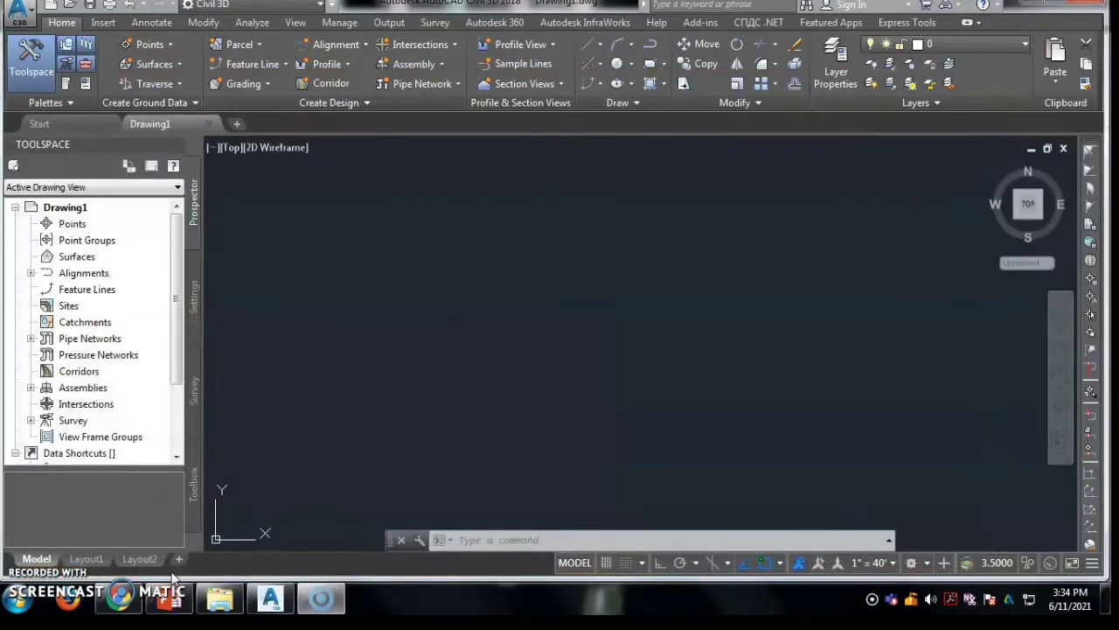
click(164, 604)
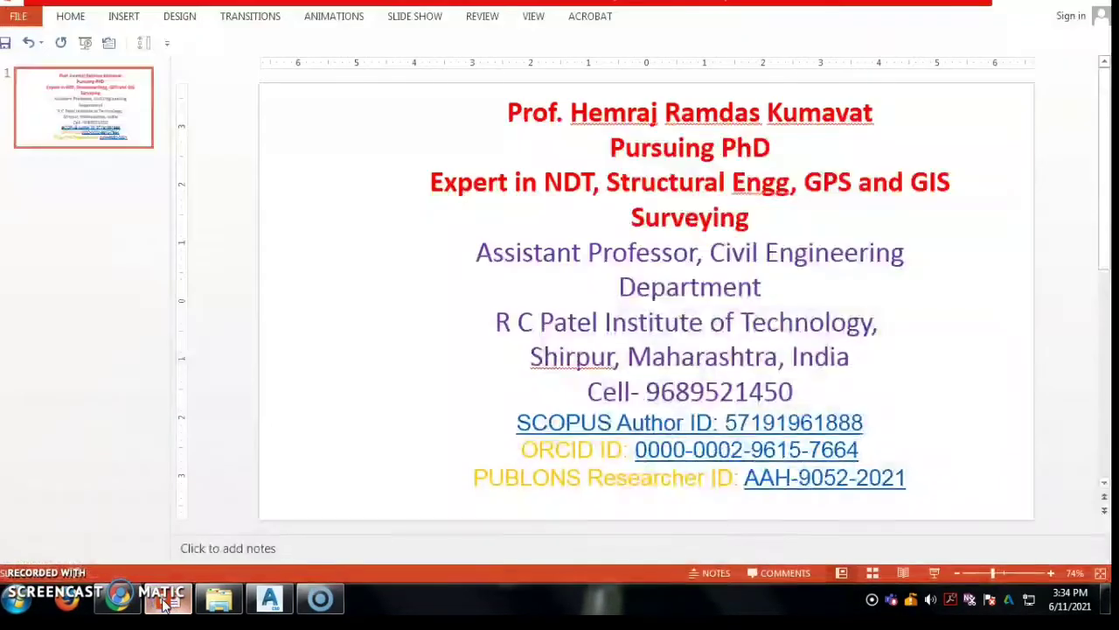
click(1060, 4)
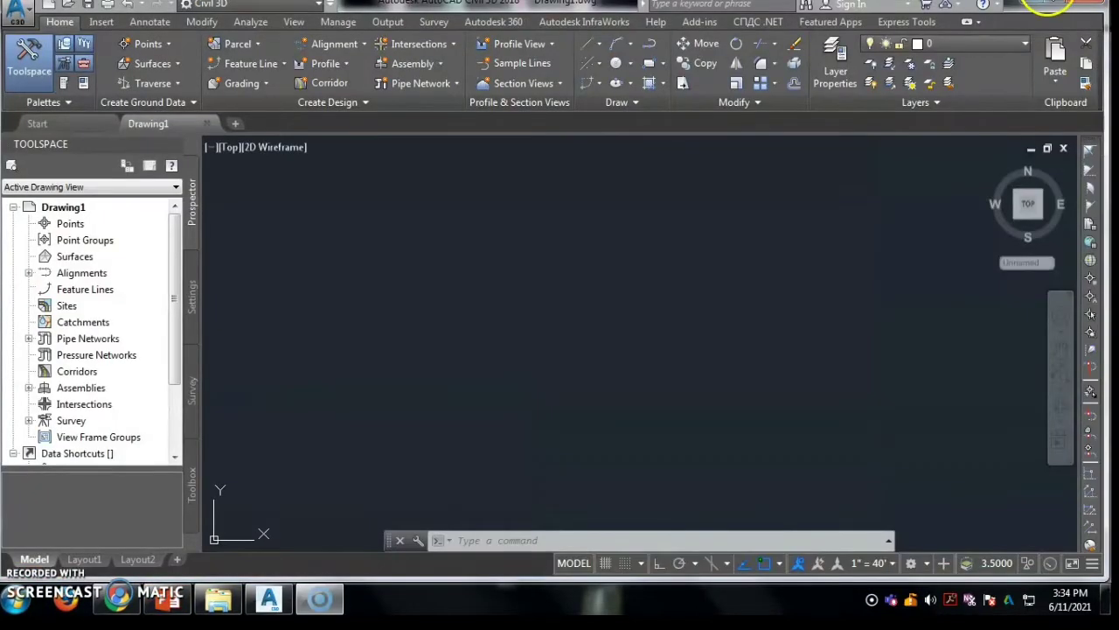
click(1029, 5)
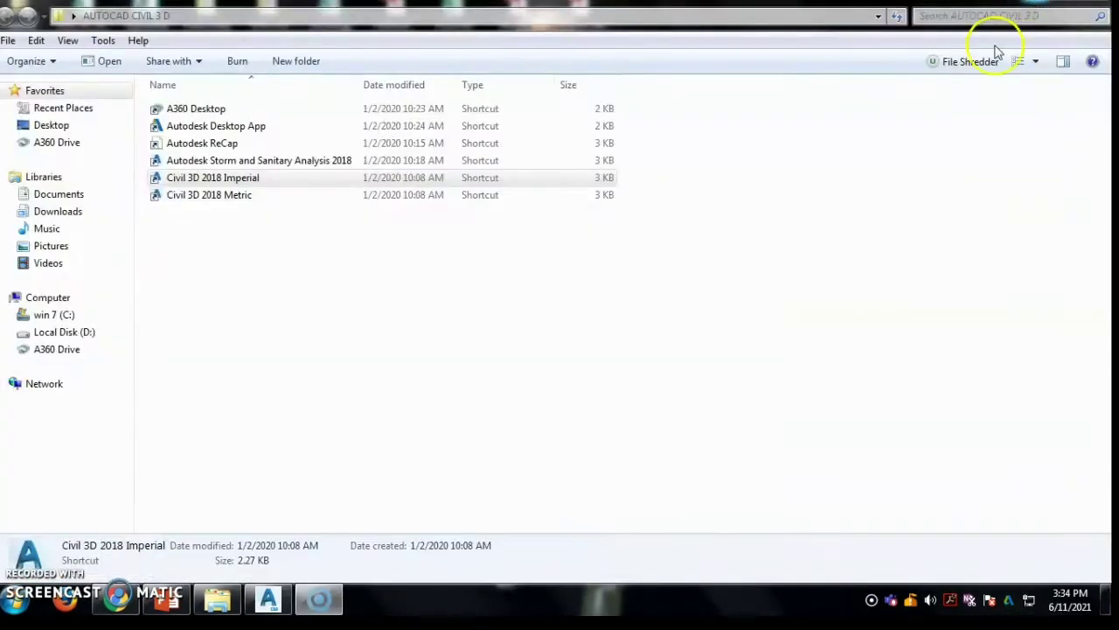
click(1089, 3)
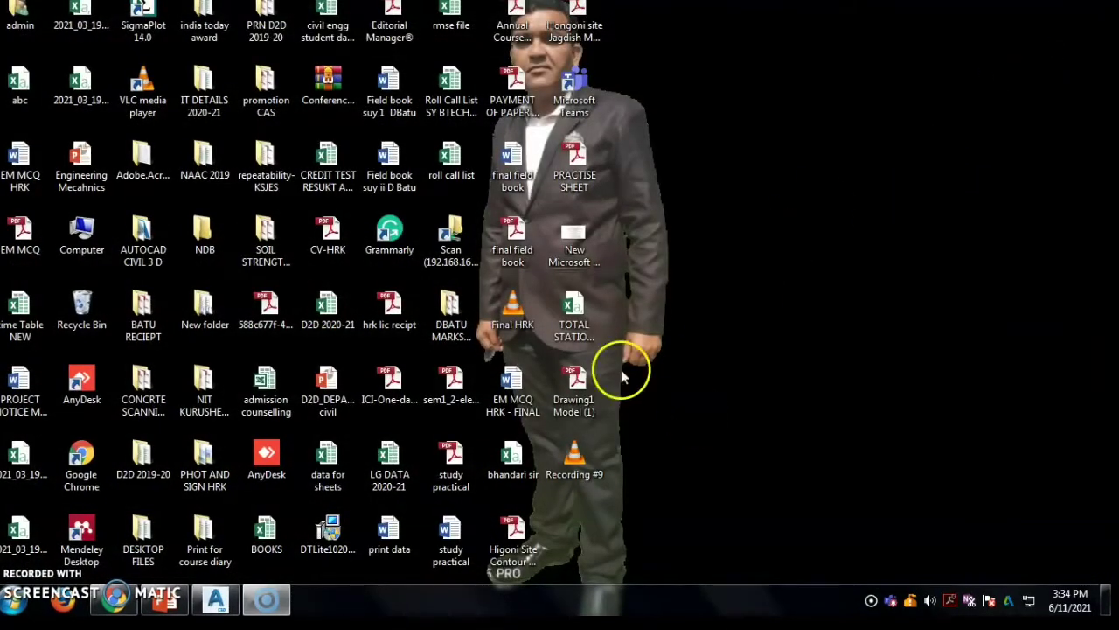
double_click(581, 308)
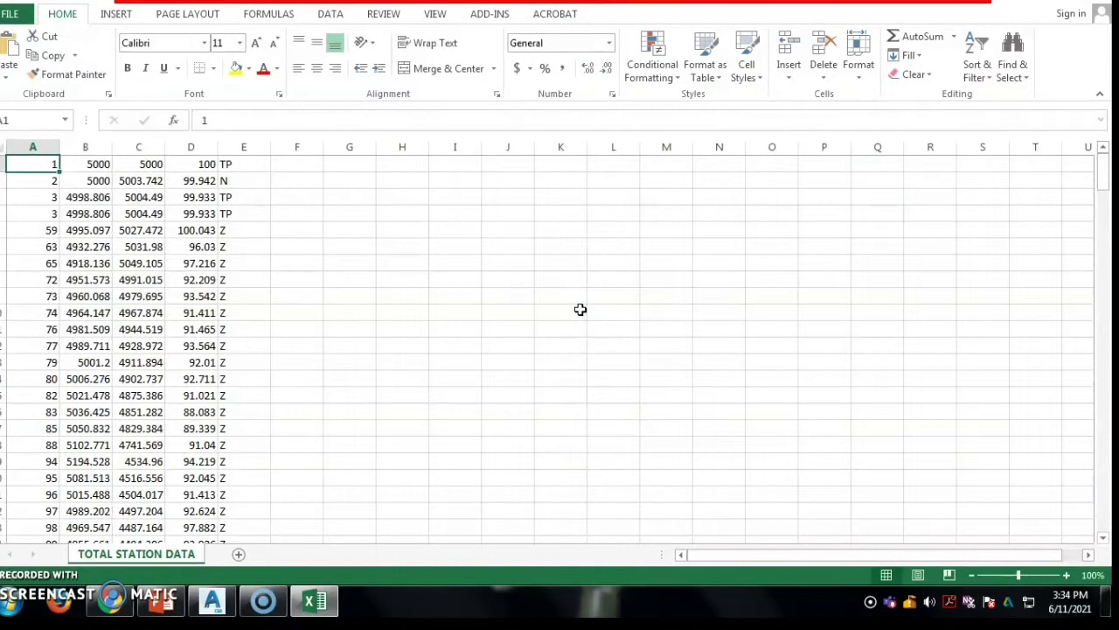
click(724, 110)
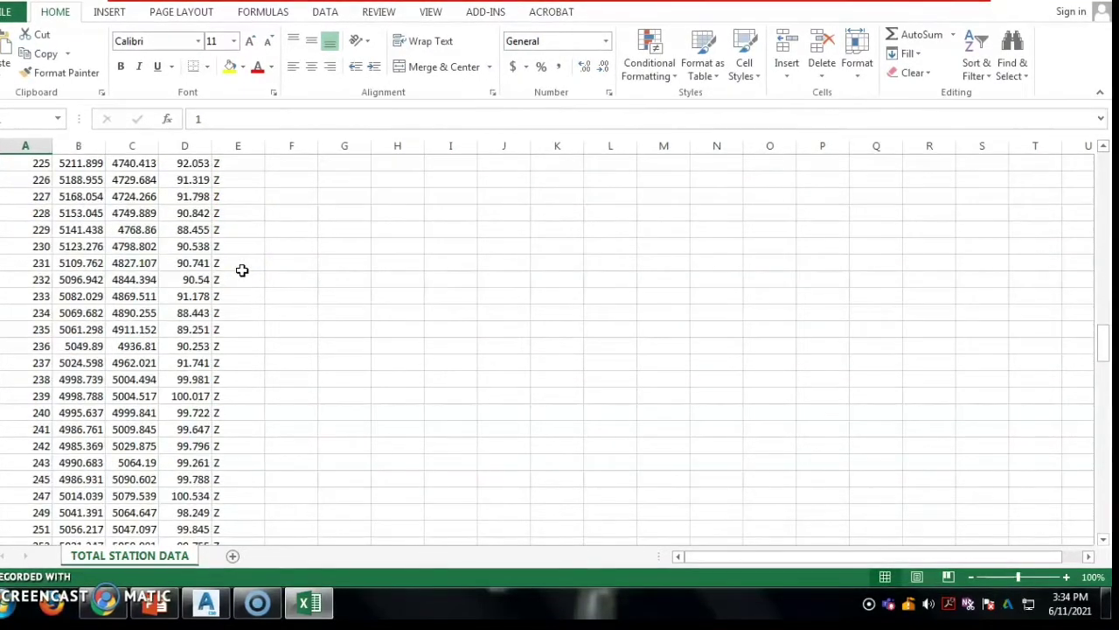
scroll(242, 270, up, 15)
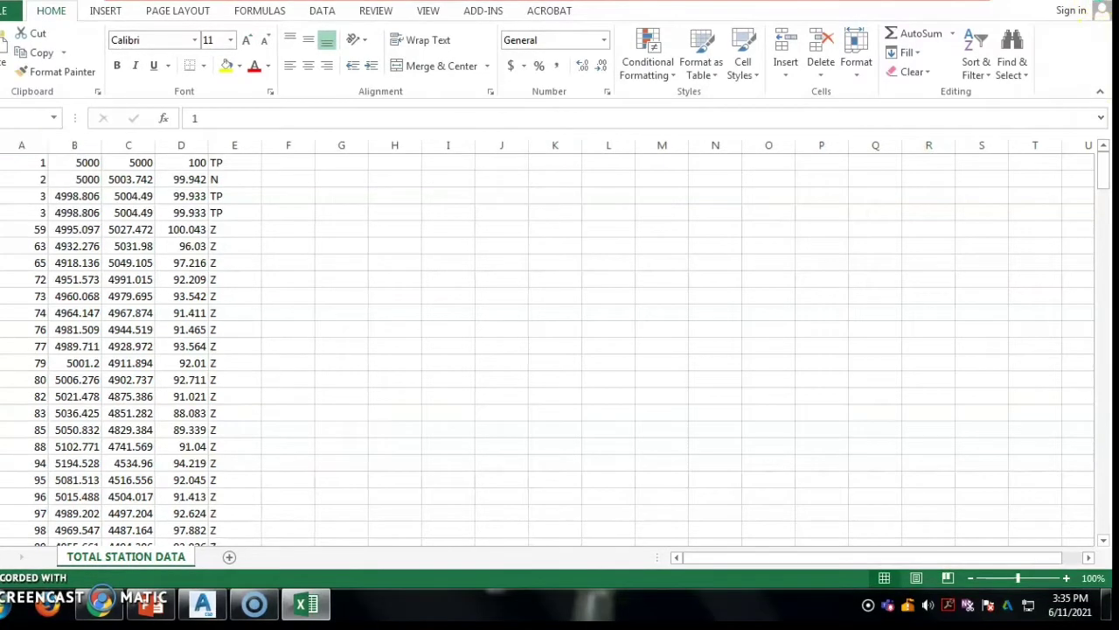
click(1113, 2)
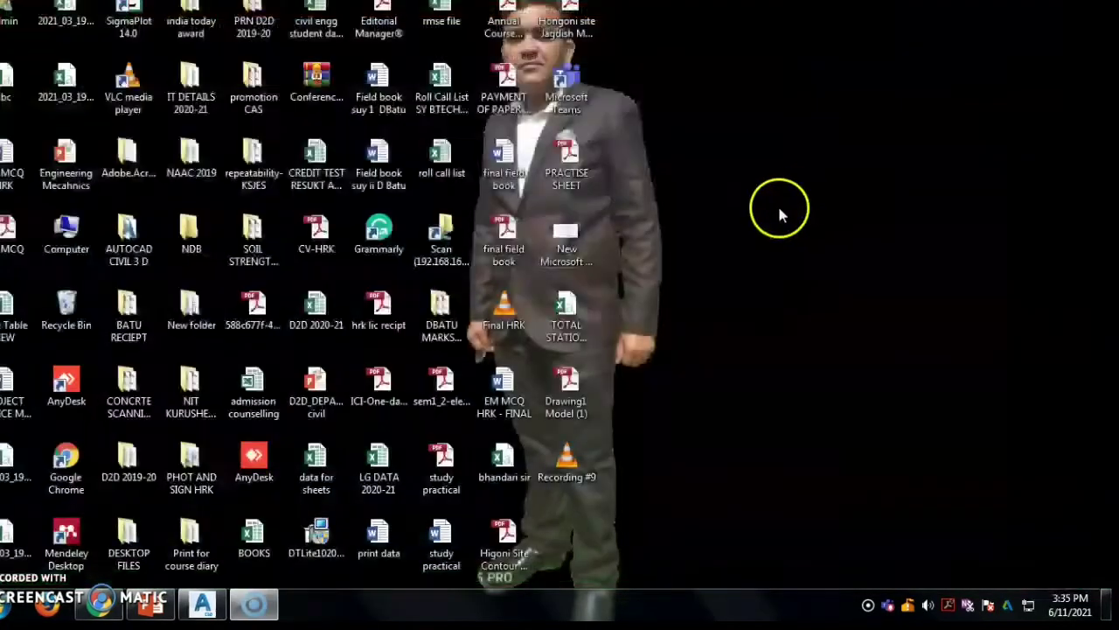
- In Civil 3D, start Points from File and add TOTAL STATION DATA.csv to the import list
click(198, 602)
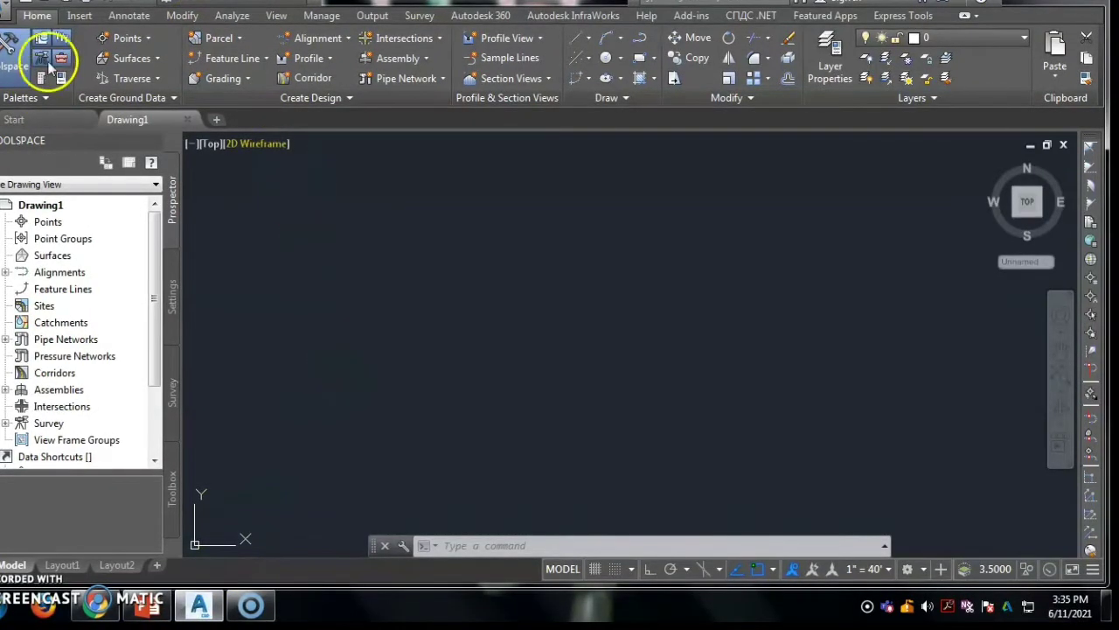
click(79, 16)
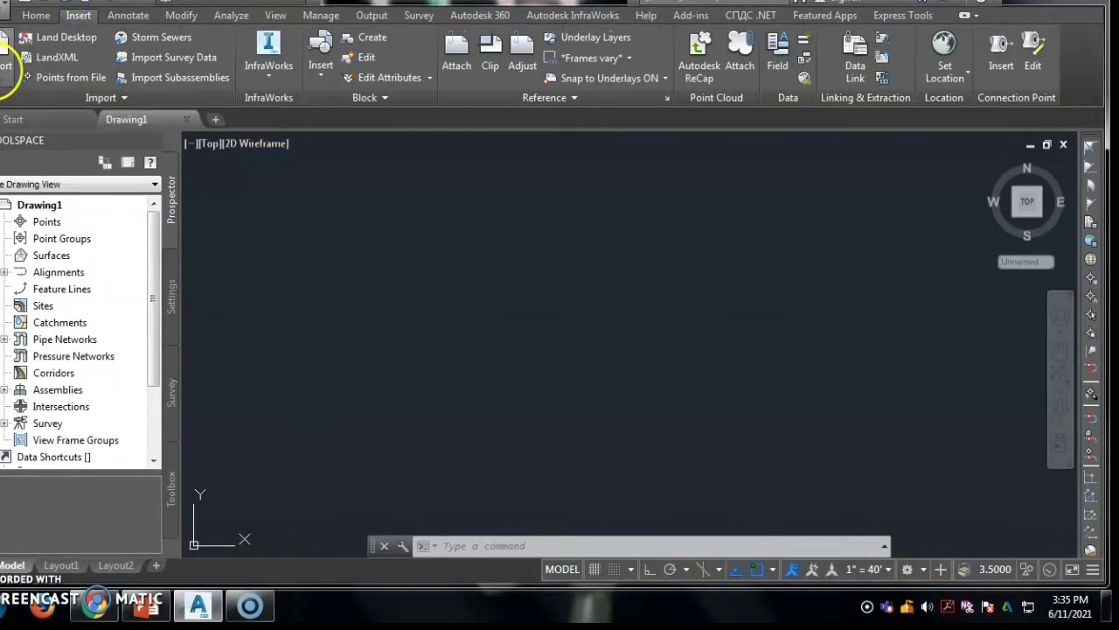
click(68, 78)
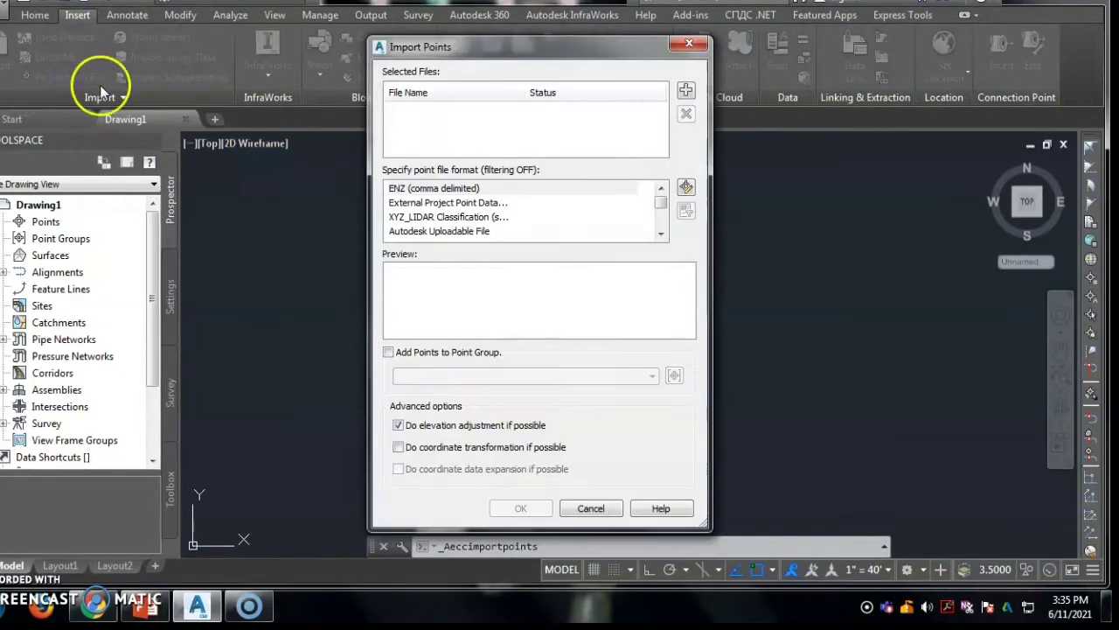
click(684, 91)
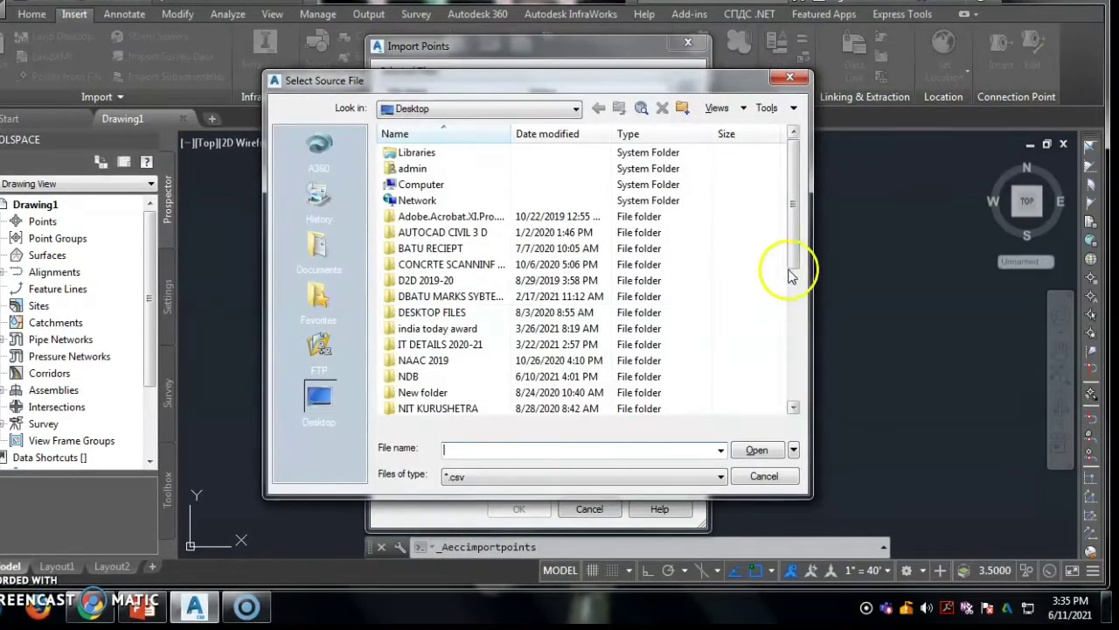
drag(795, 257, 792, 393)
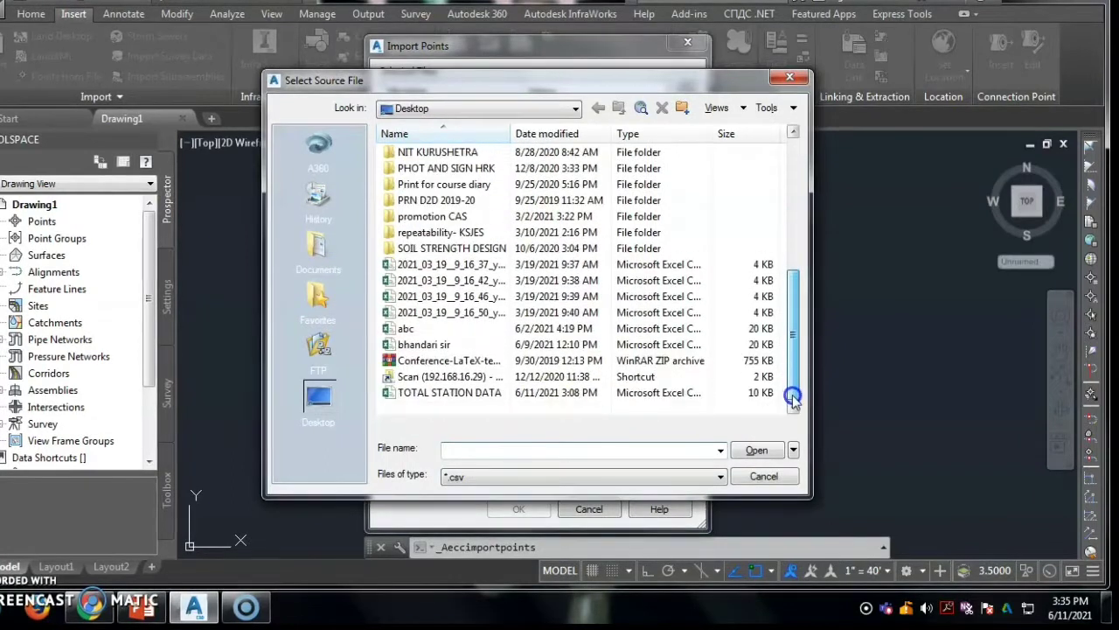
click(453, 394)
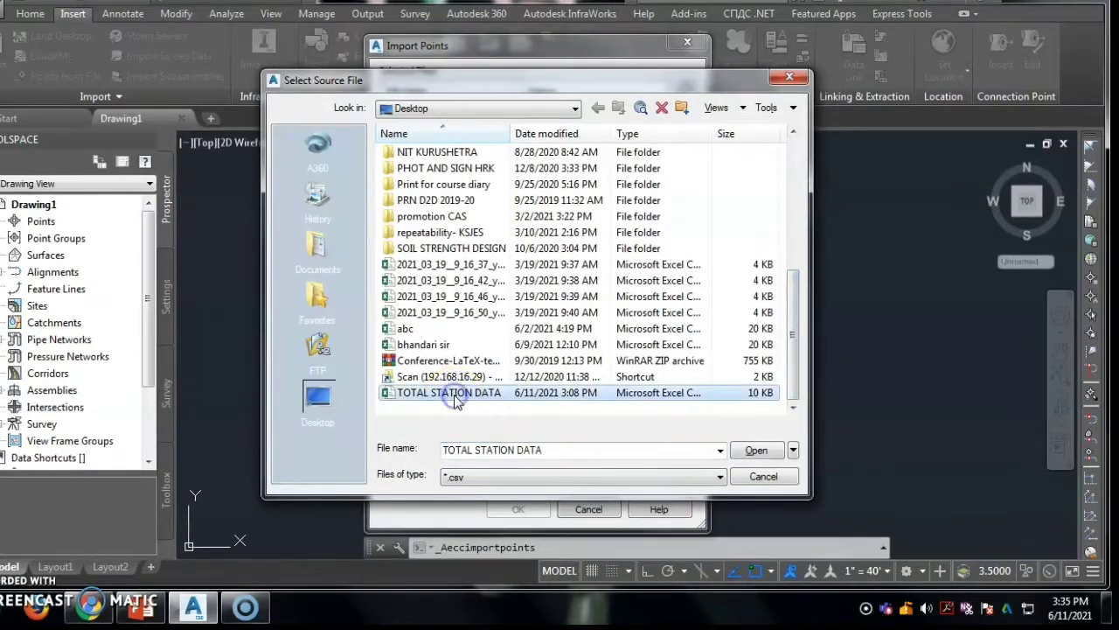
click(755, 451)
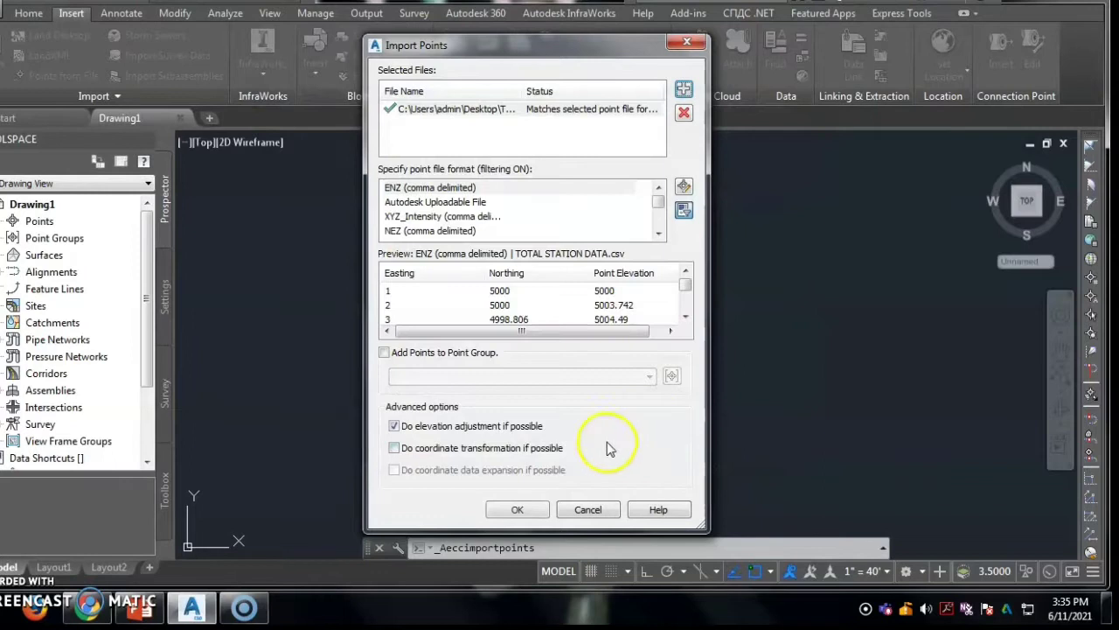
- Import the points as PNEZD (comma delimited) into new point group 'contour 1', renumbering duplicates
click(657, 232)
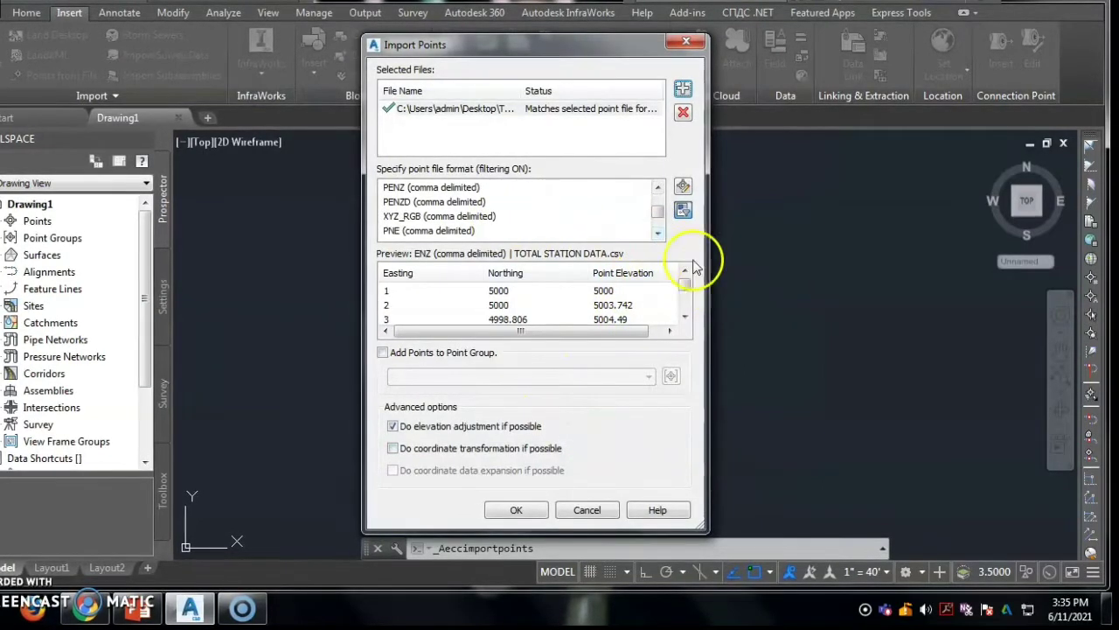
click(658, 234)
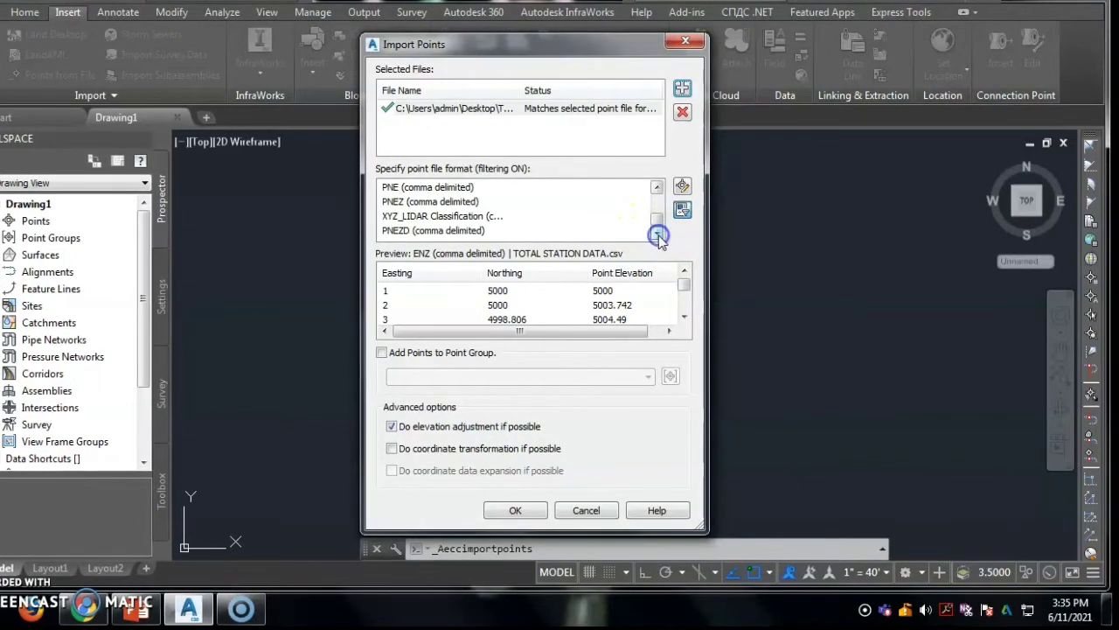
click(458, 231)
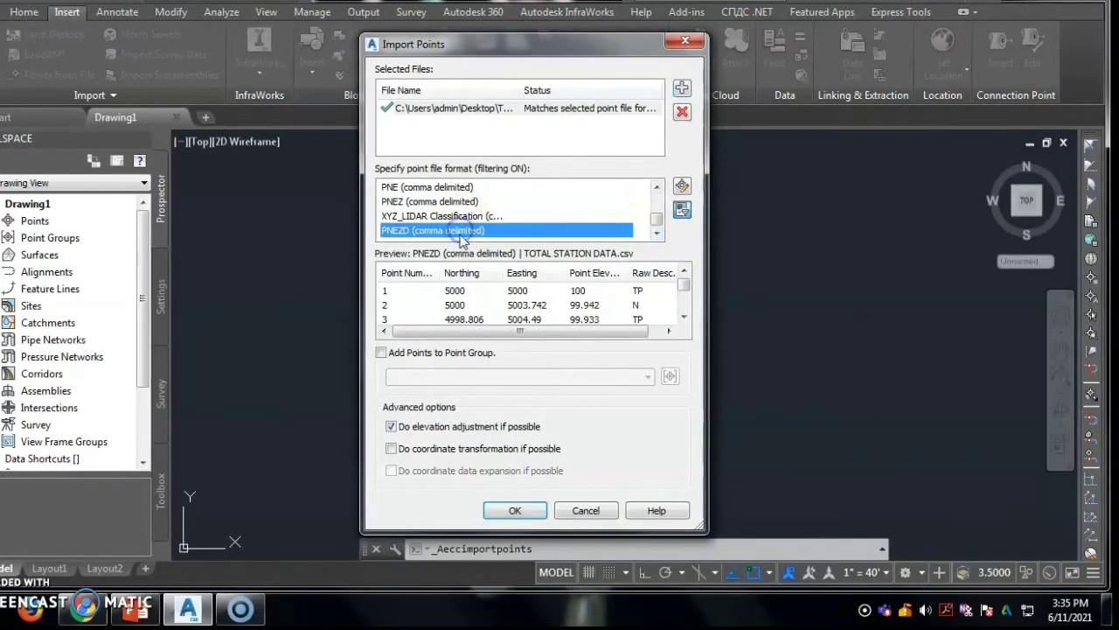
click(380, 352)
click(669, 377)
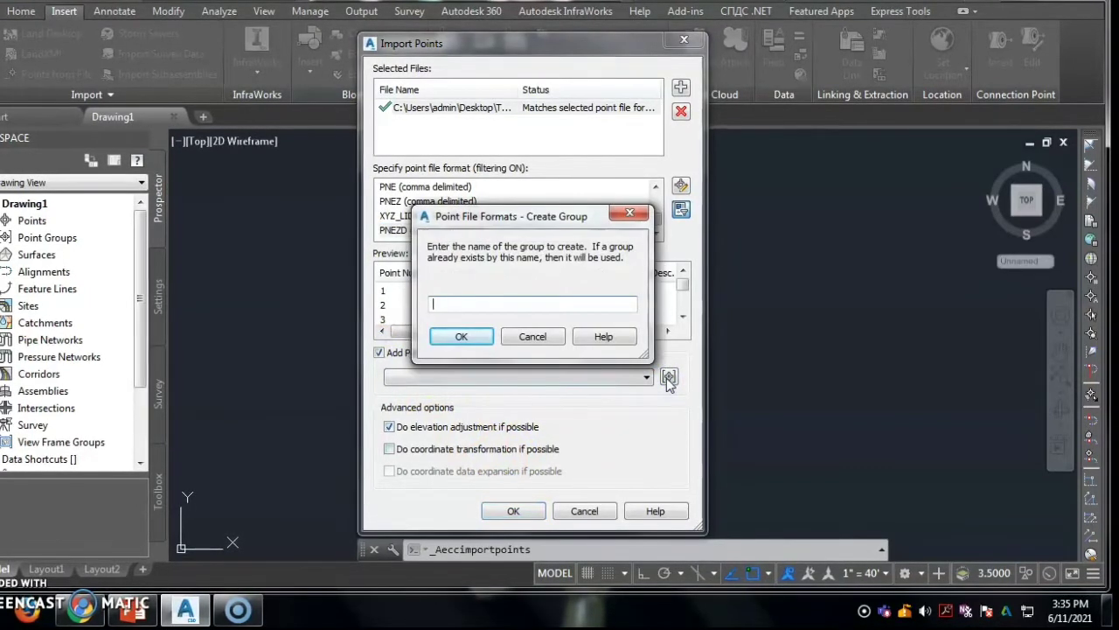
text(contou)
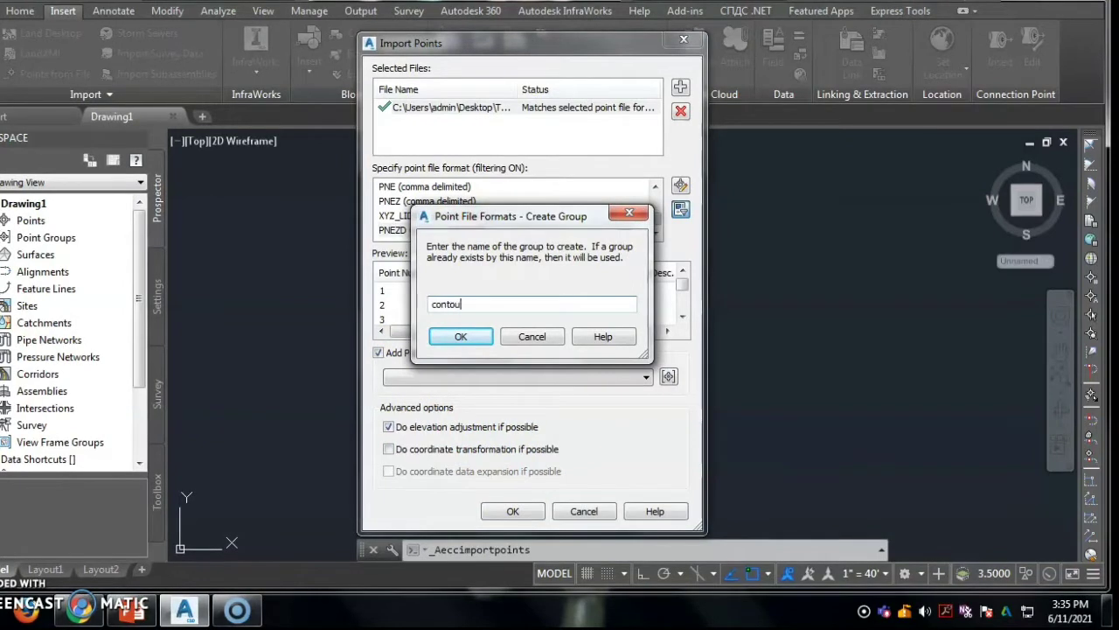
text(r)
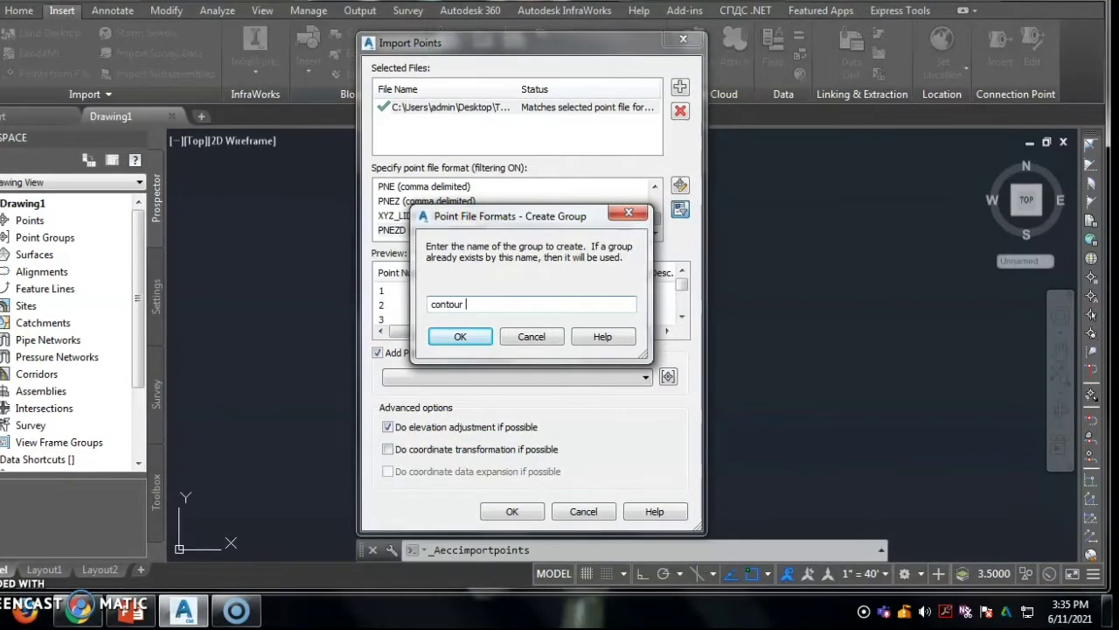
text( 1)
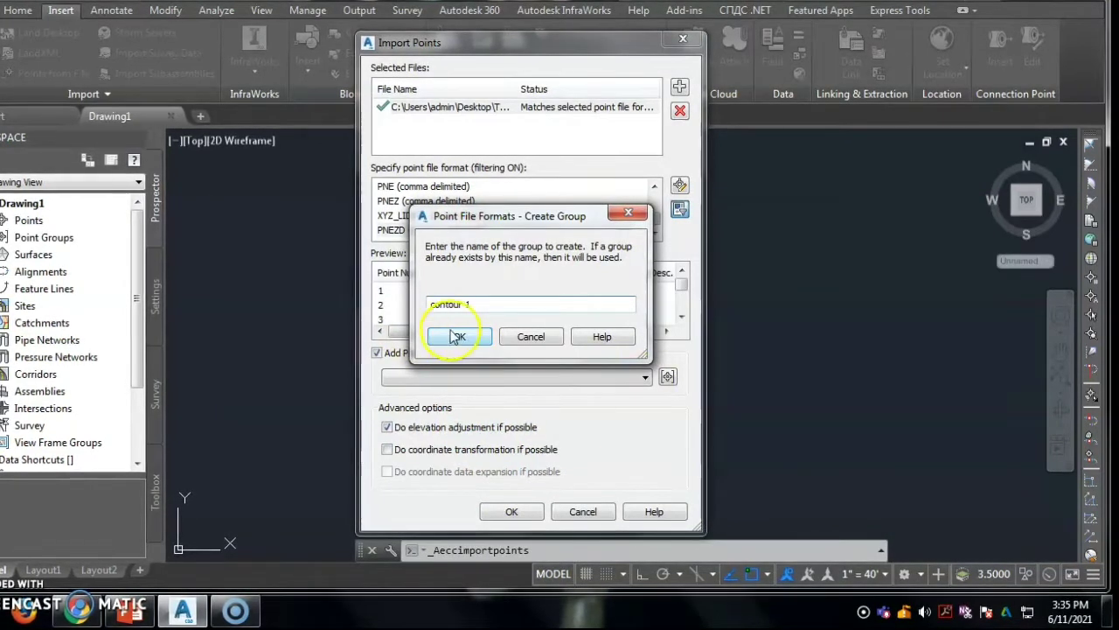
click(456, 337)
click(495, 510)
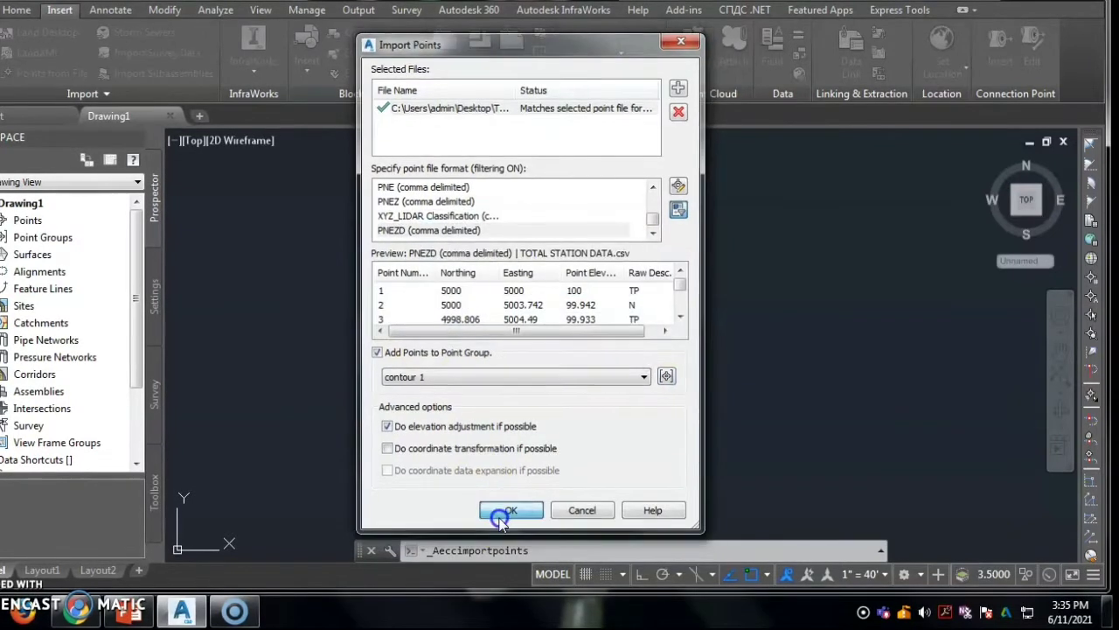
click(458, 408)
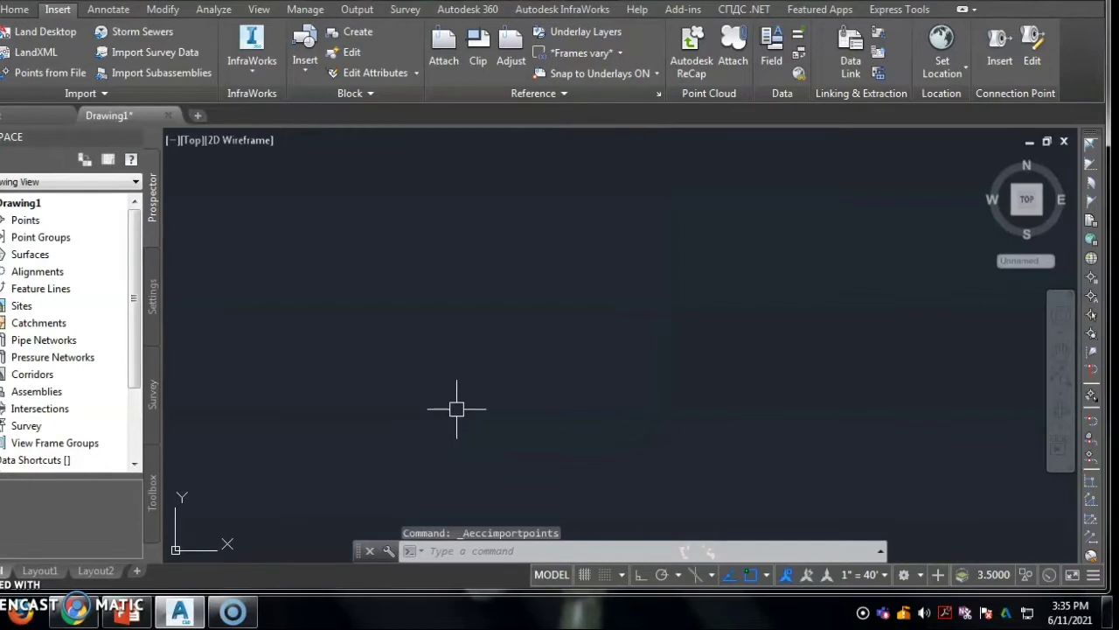
- Zoom in on the imported points to check point 149's number and elevation, then zoom out
scroll(487, 439, up, 5)
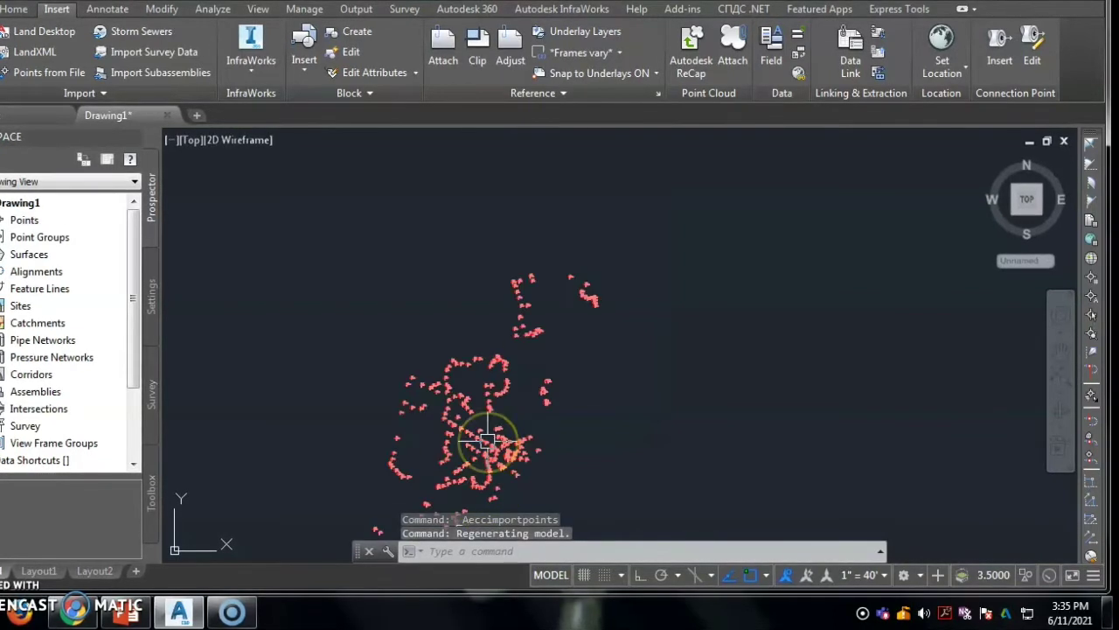
scroll(488, 439, down, 5)
scroll(472, 477, up, 5)
scroll(472, 476, down, 3)
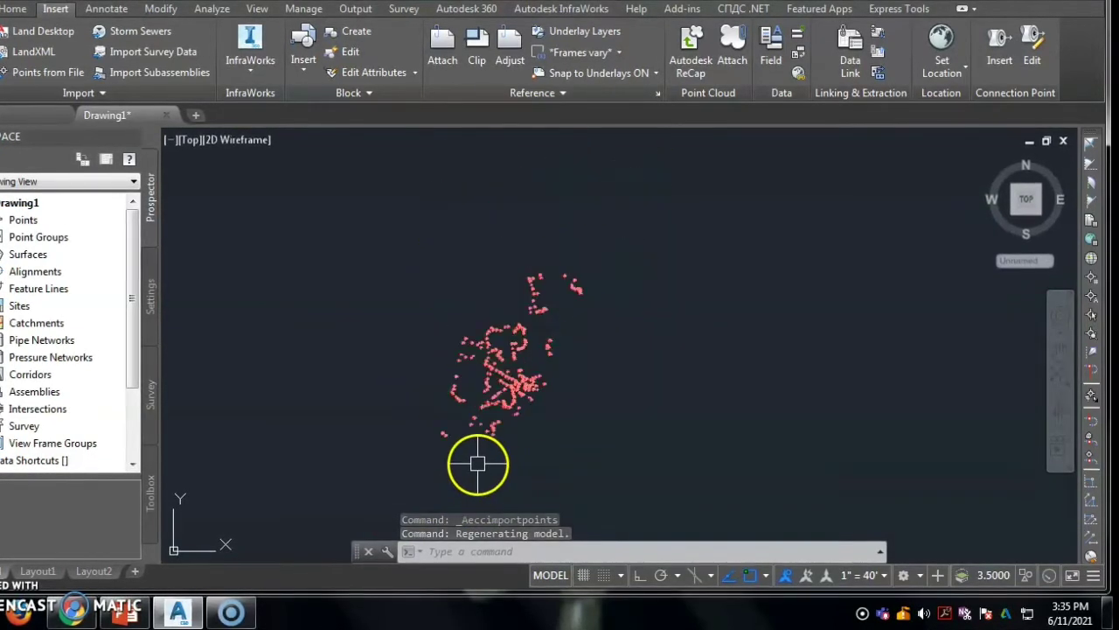
scroll(475, 464, up, 3)
scroll(452, 346, up, 4)
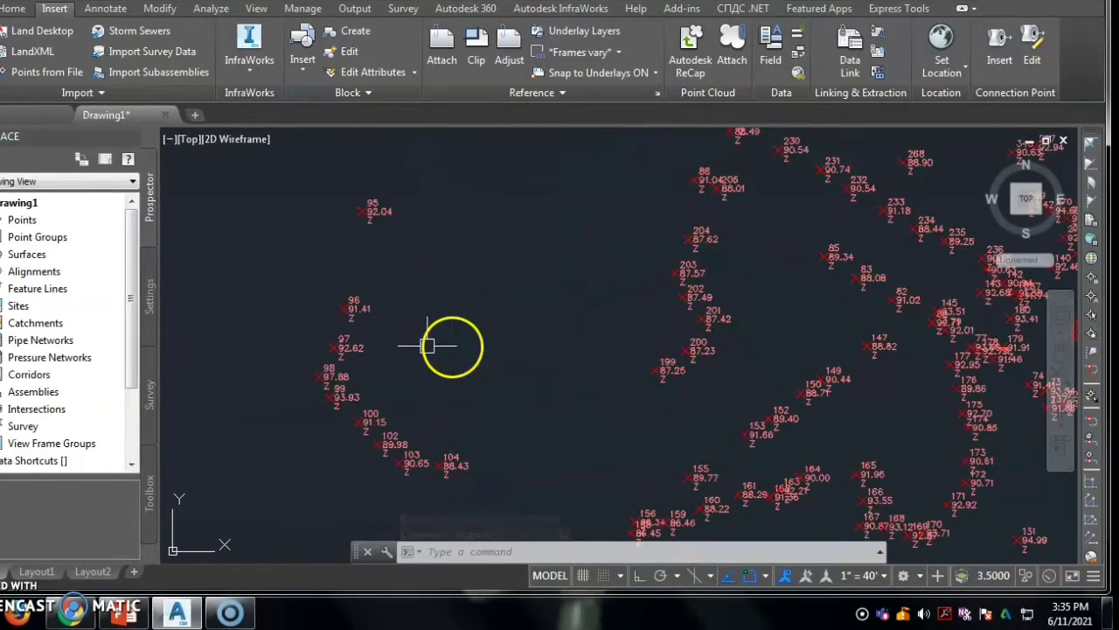
scroll(362, 334, up, 2)
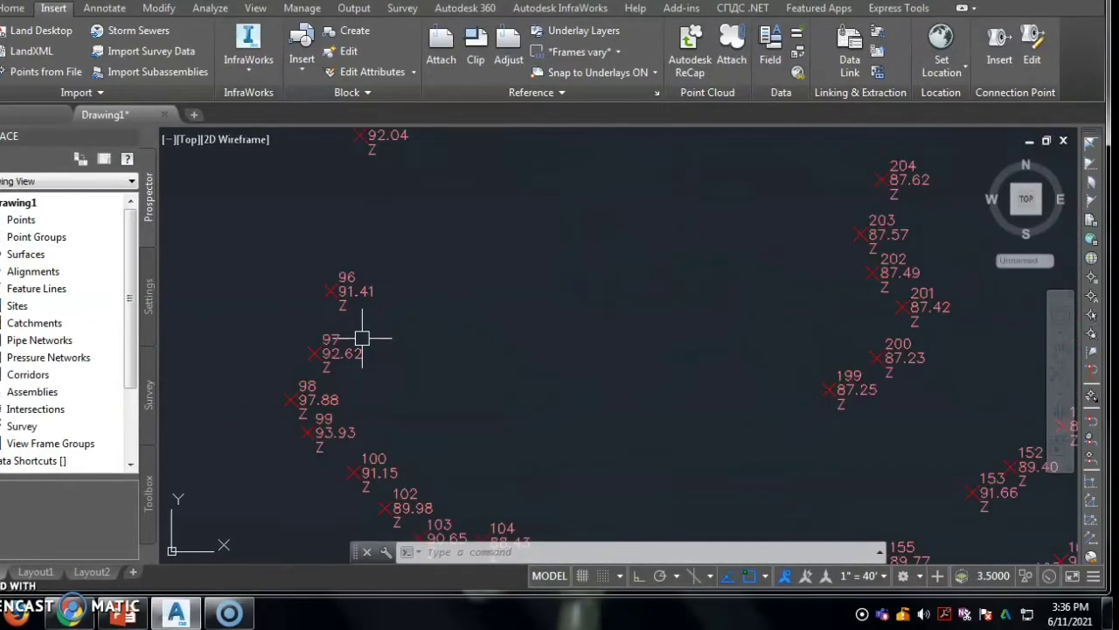
scroll(347, 345, down, 4)
scroll(725, 357, up, 4)
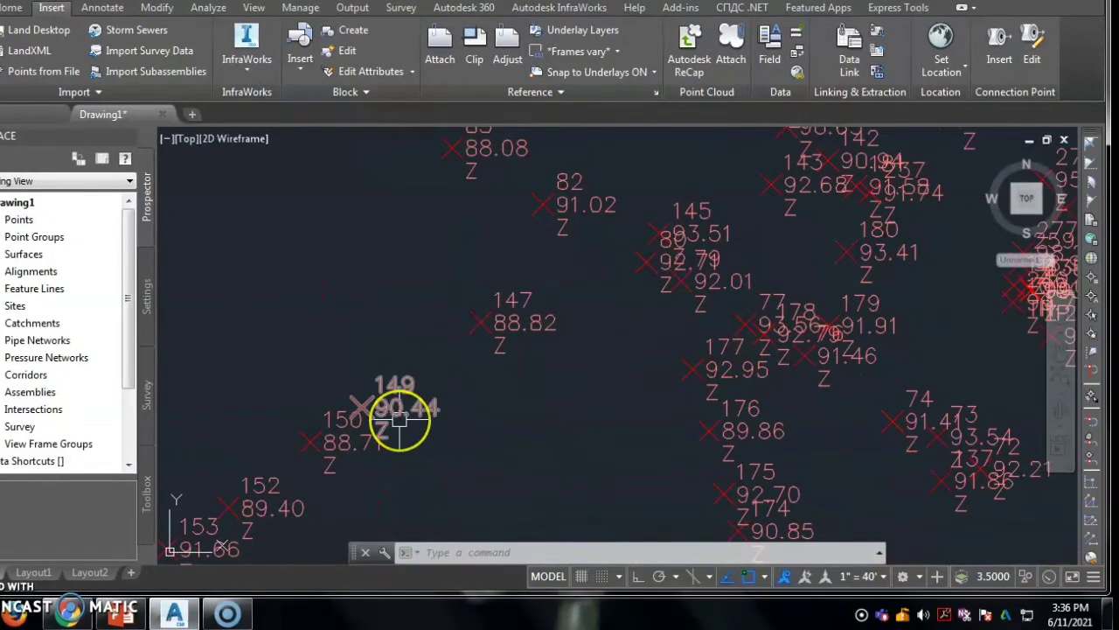
mouse_move(398, 420)
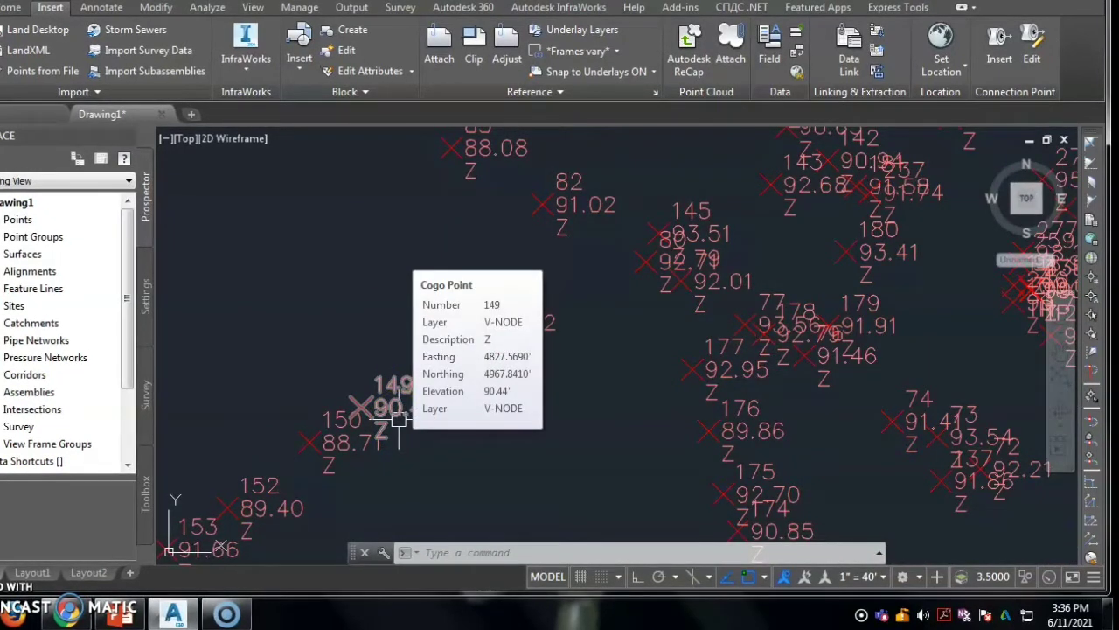
scroll(398, 421, down, 5)
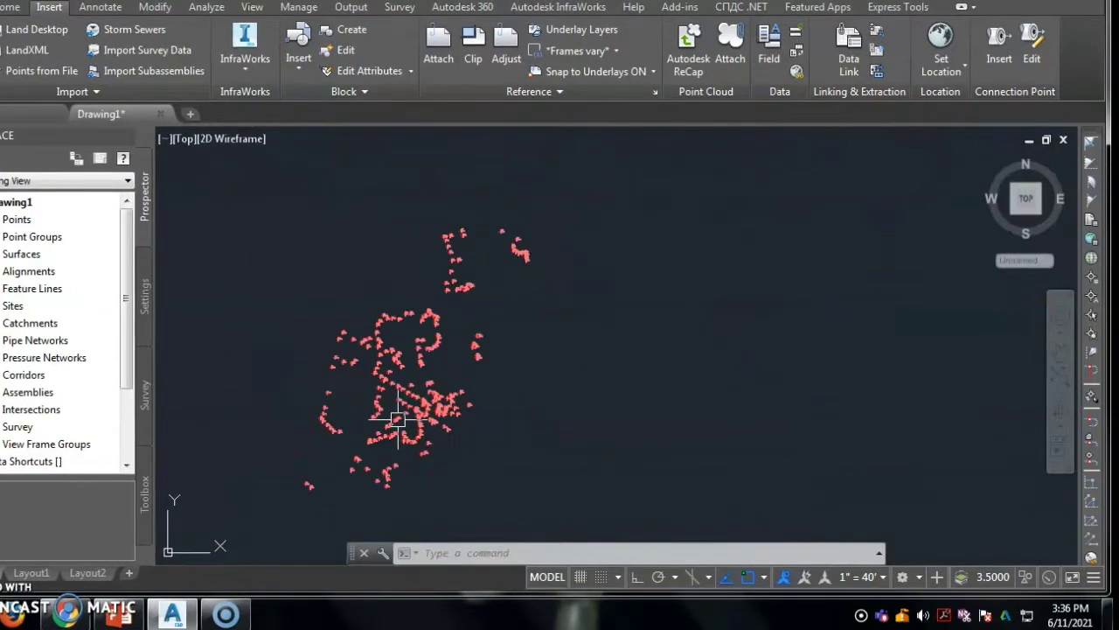
scroll(298, 441, up, 2)
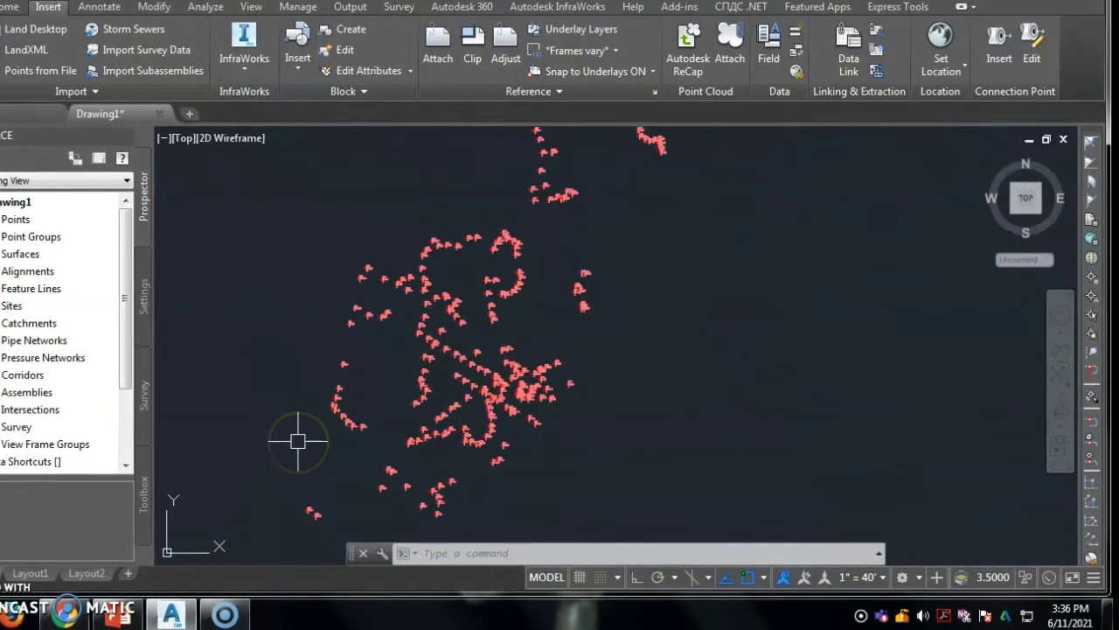
scroll(298, 441, down, 2)
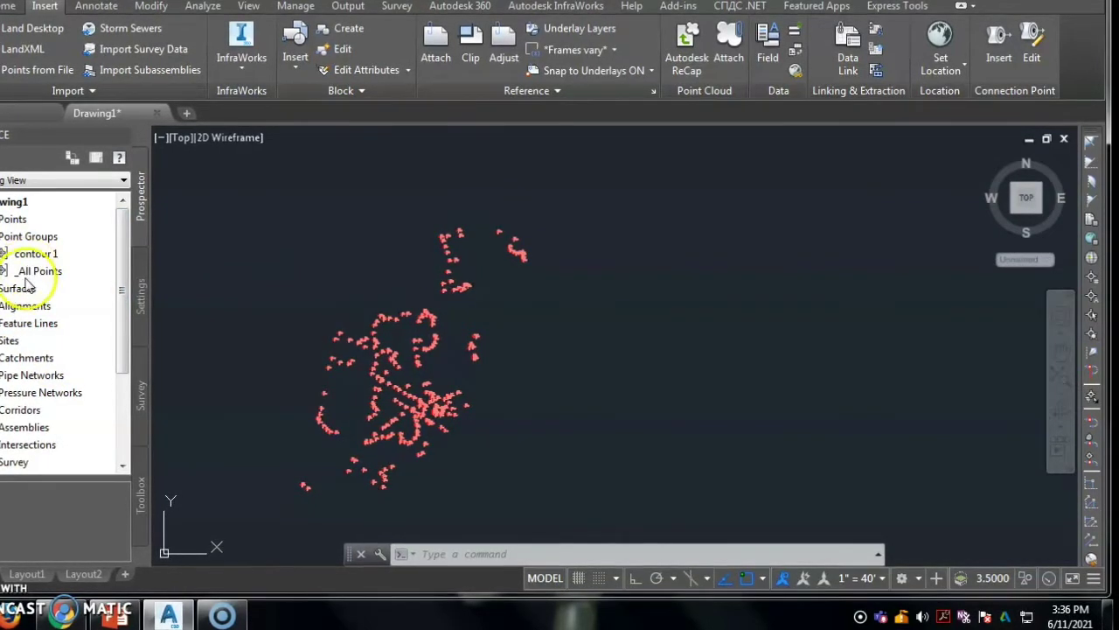
- Create TIN surface 'contour plot 2' from the Surfaces menu, styled Contours 1' and 5' (Background)
right_click(9, 290)
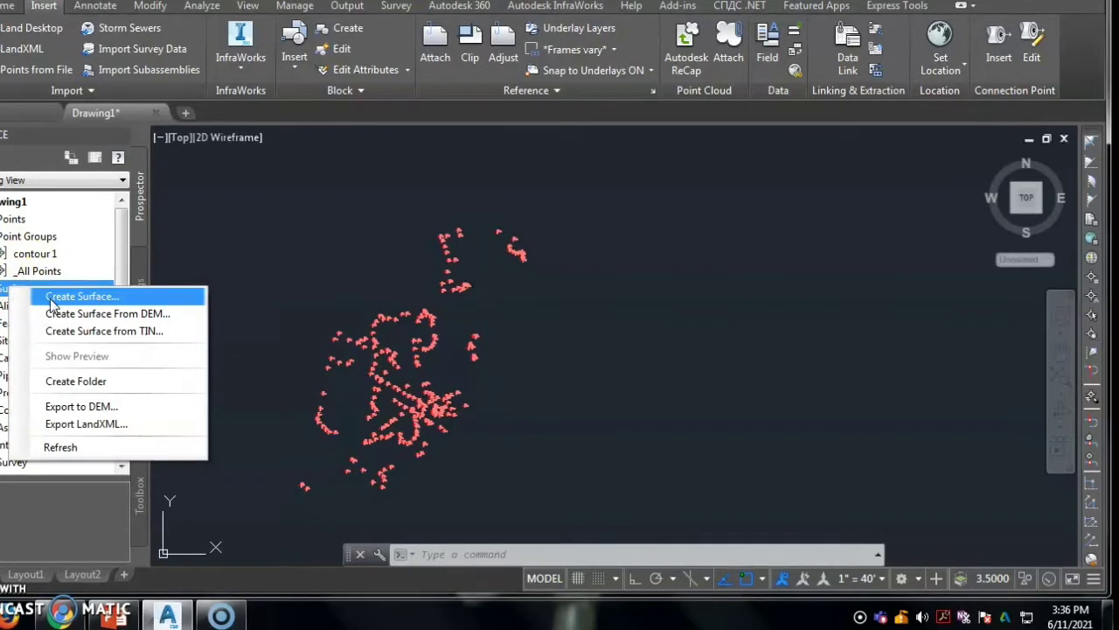
click(52, 299)
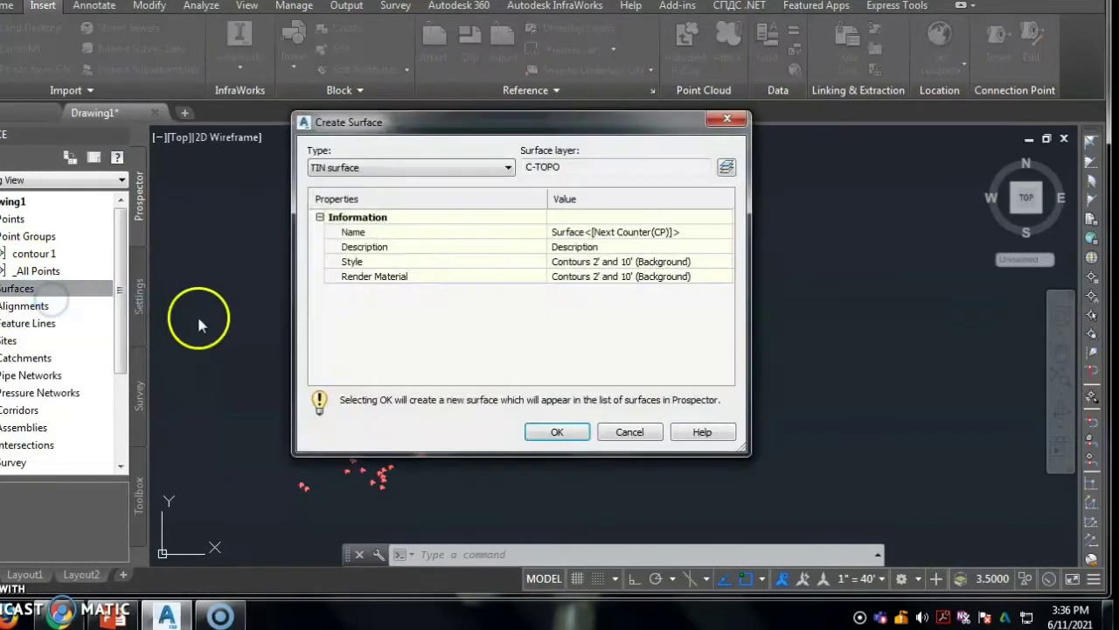
click(571, 231)
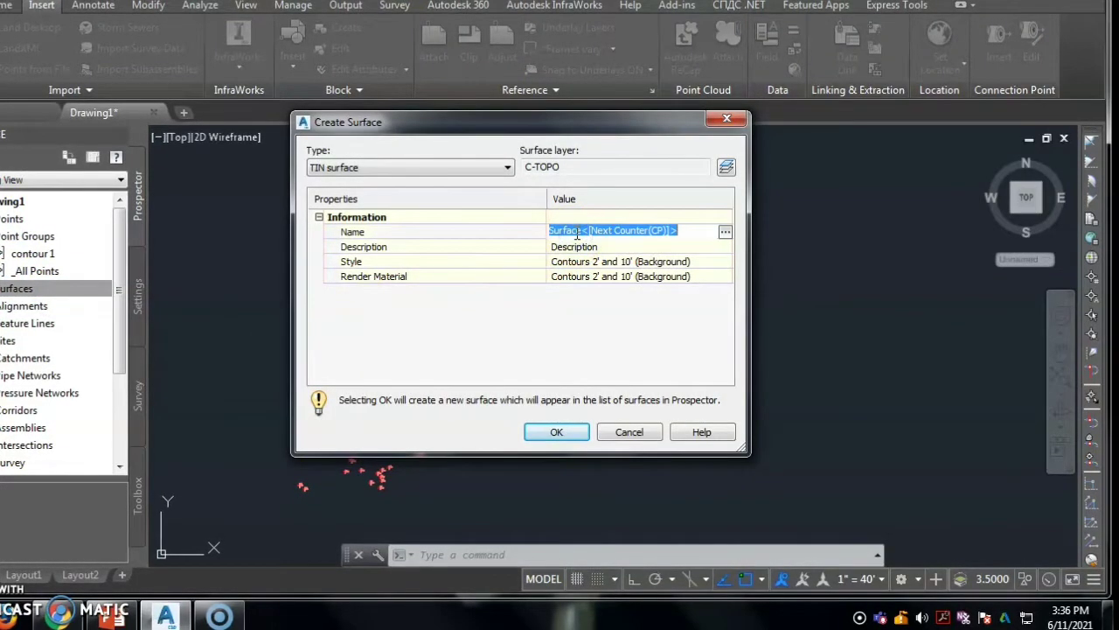
text(contour pl)
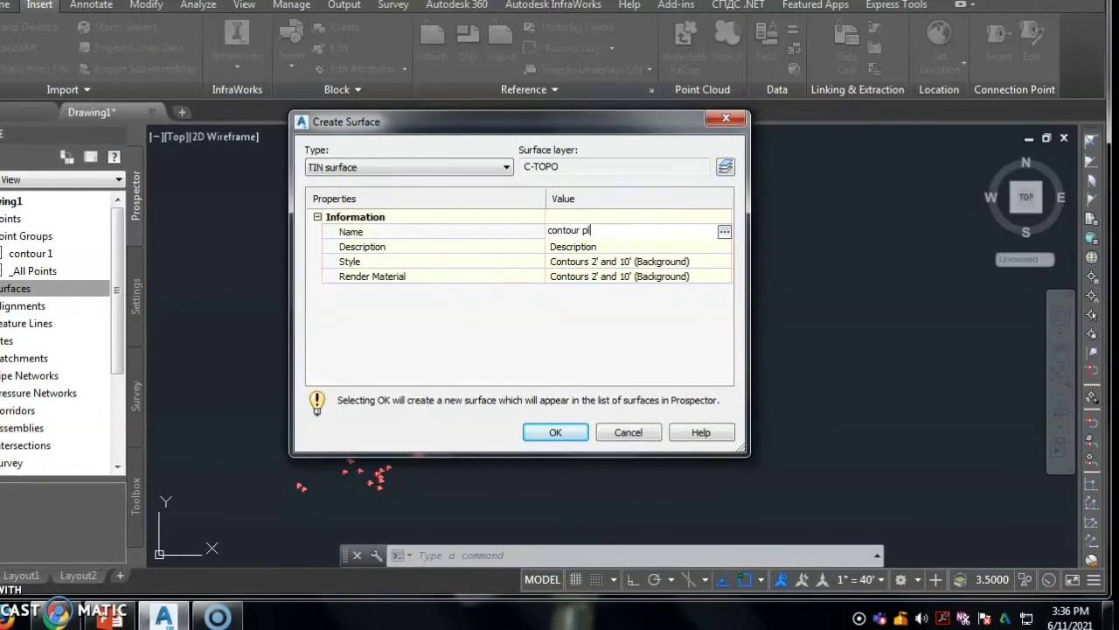
text(ot 2)
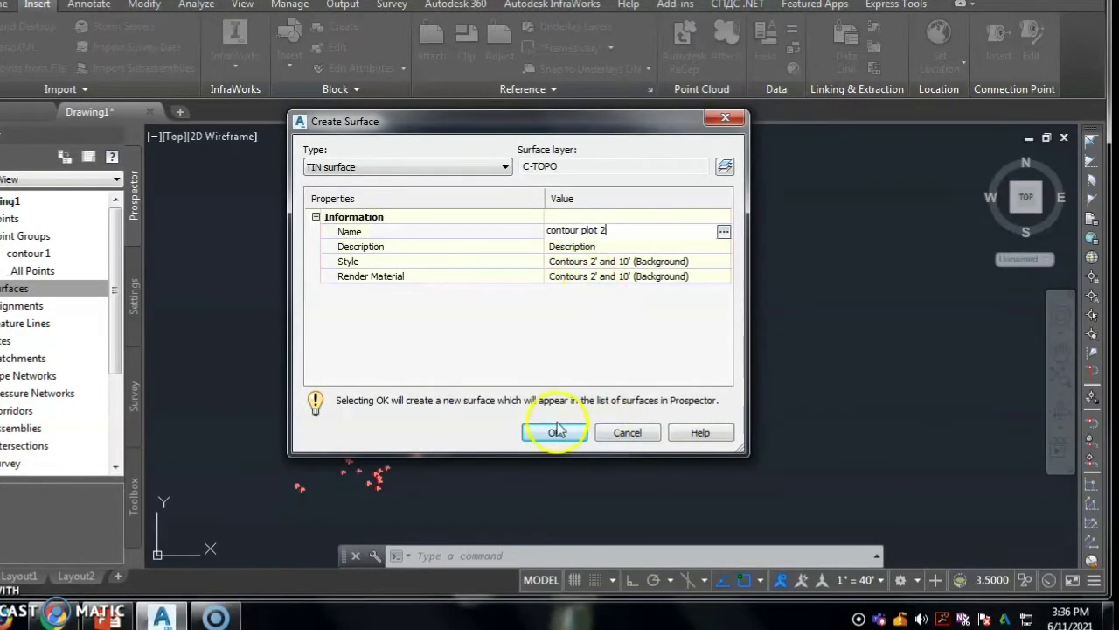
click(600, 261)
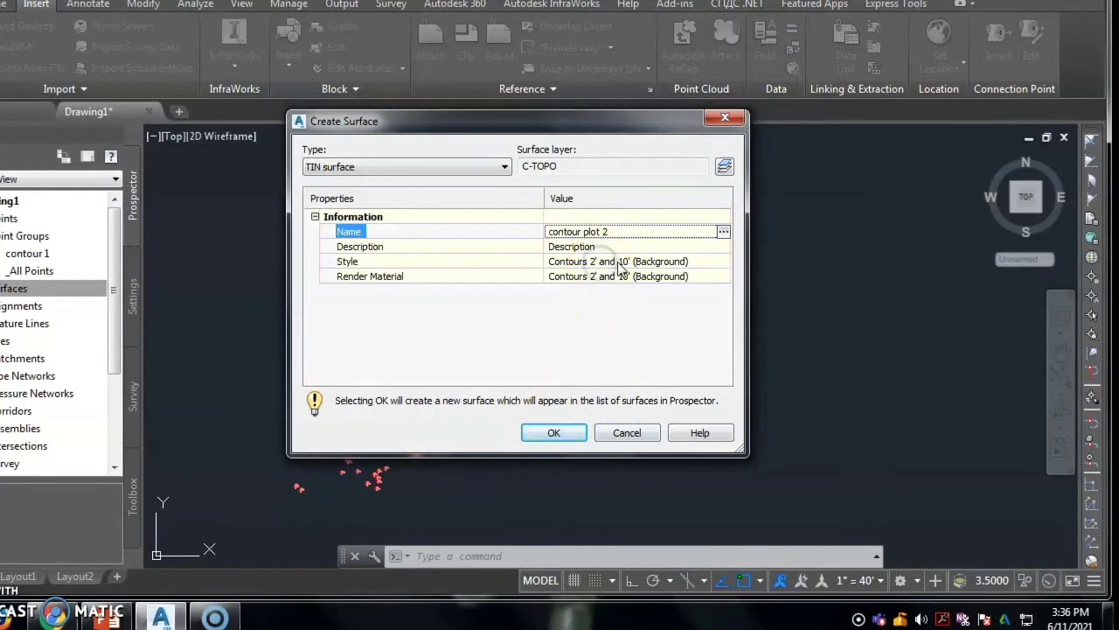
click(619, 260)
click(722, 261)
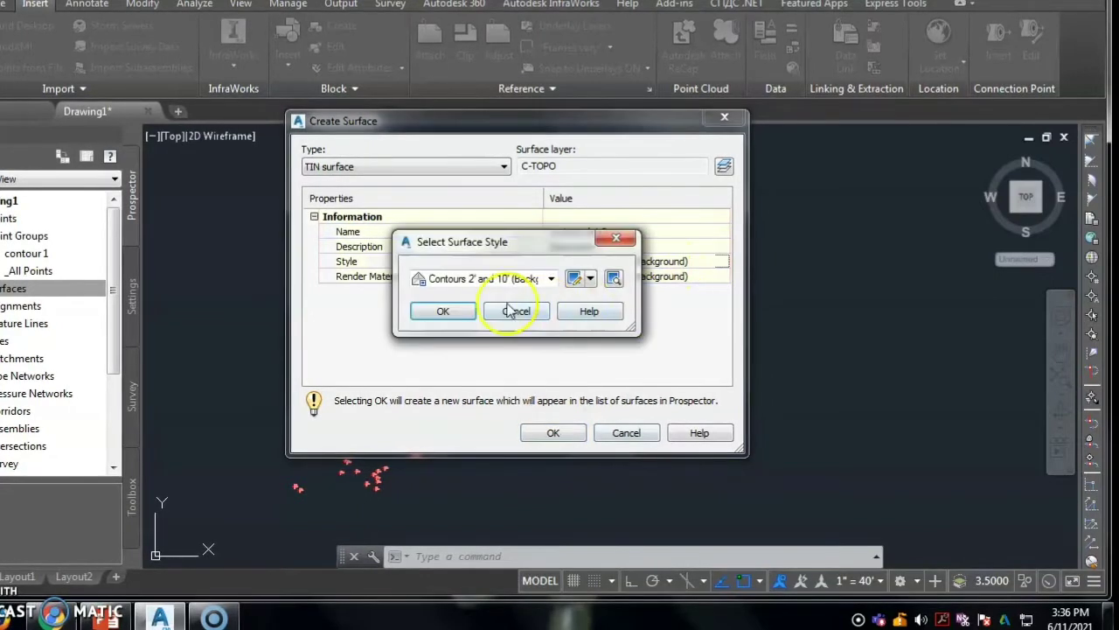
click(549, 280)
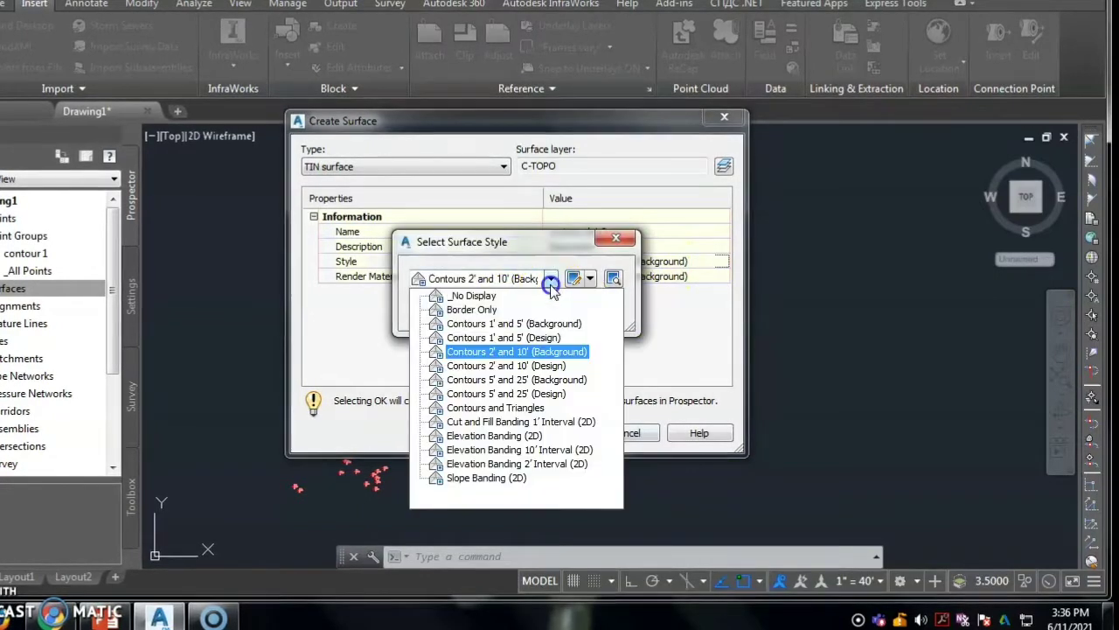
click(521, 322)
click(445, 312)
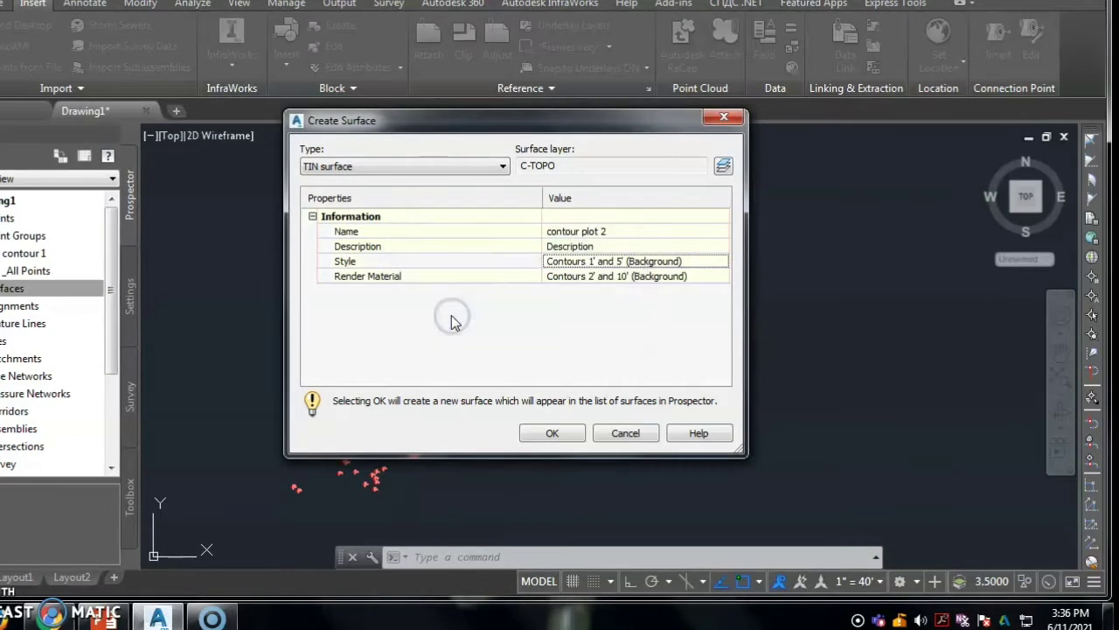
click(554, 433)
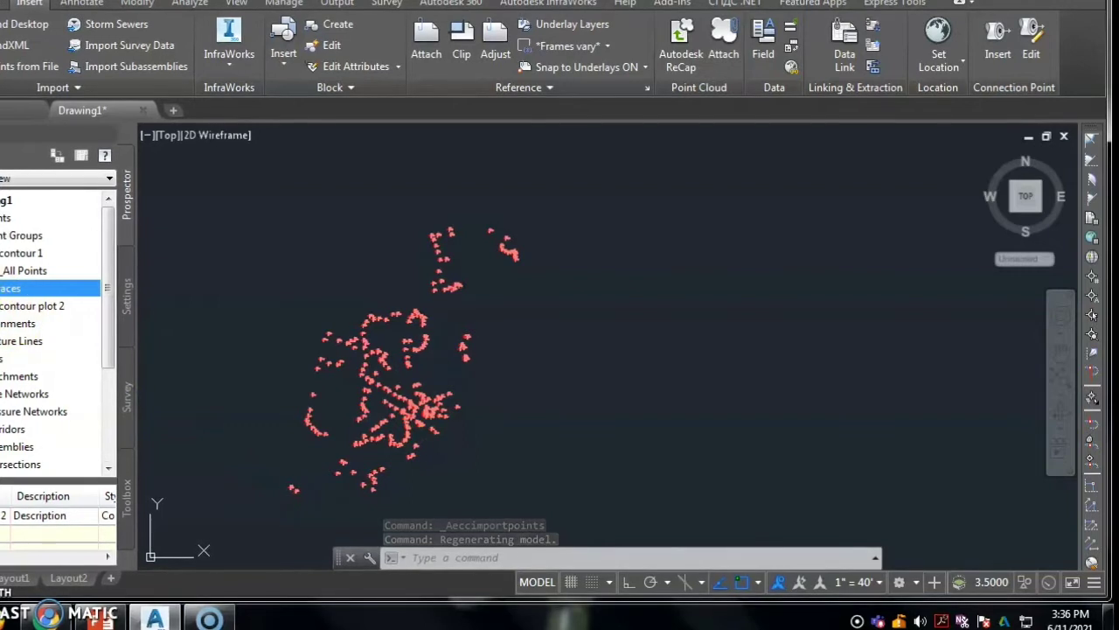
- Add the contour 1 point group to the contour plot 2 surface definition and view the built contours
click(5, 306)
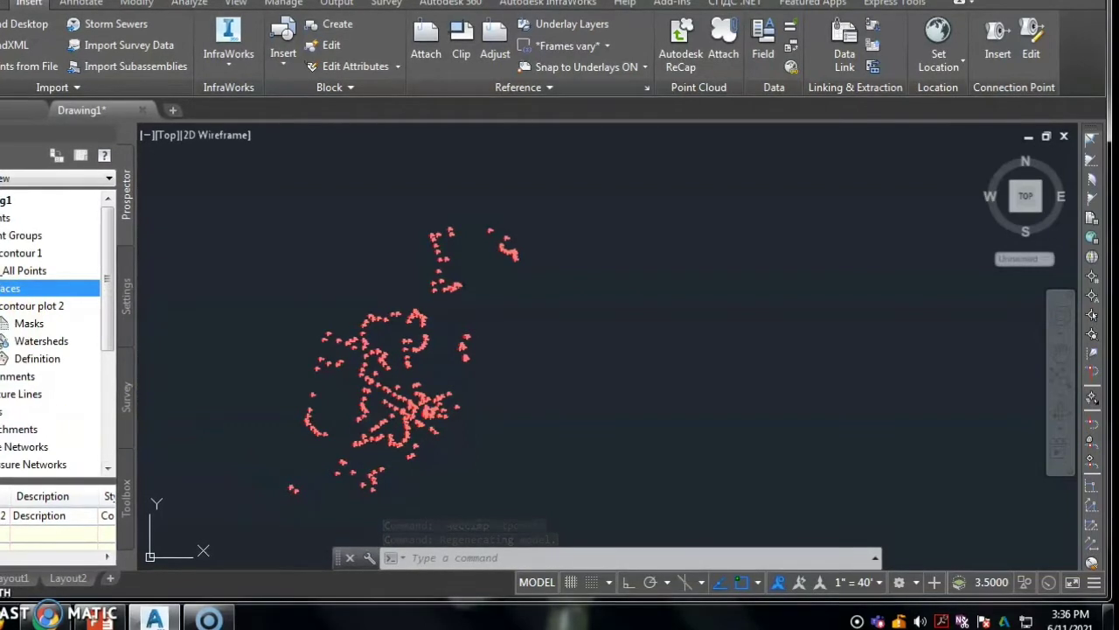
click(5, 356)
scroll(12, 363, down, 3)
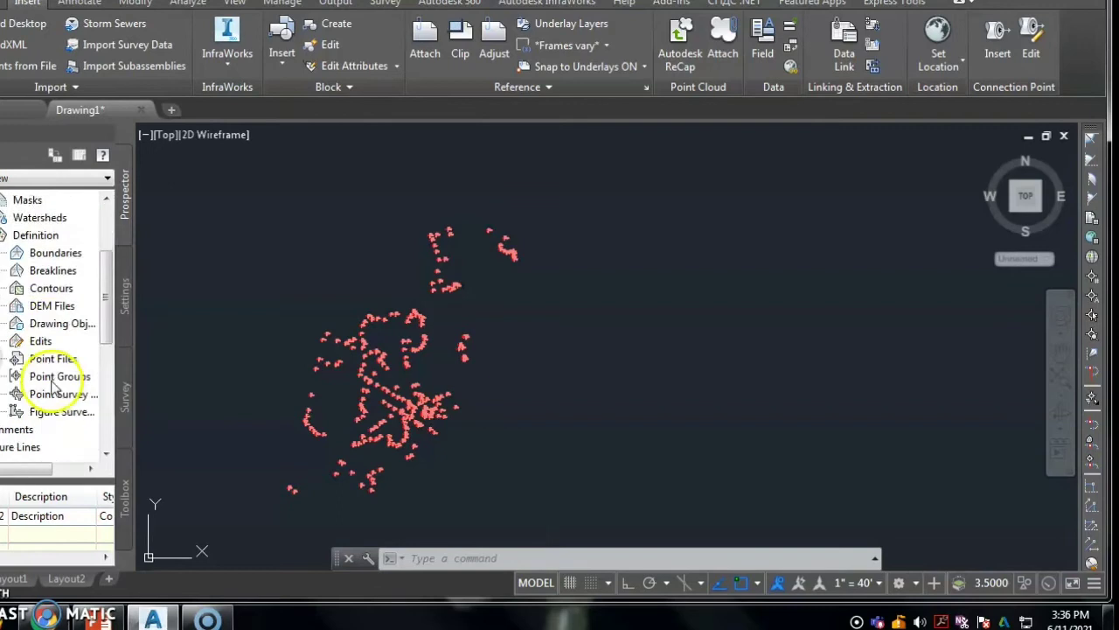
right_click(56, 324)
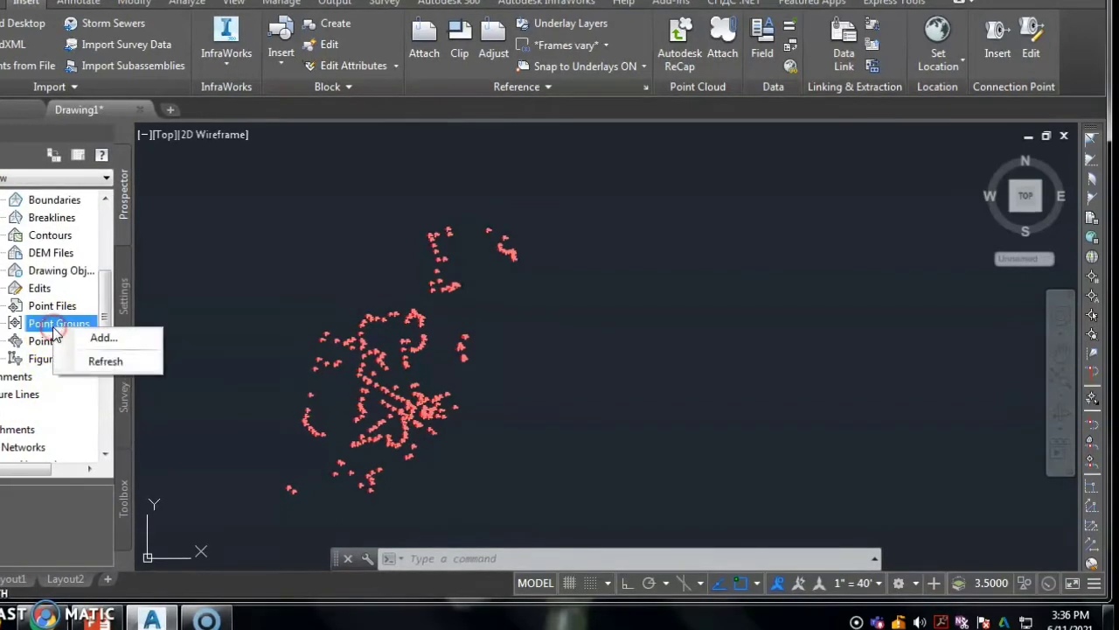
click(103, 338)
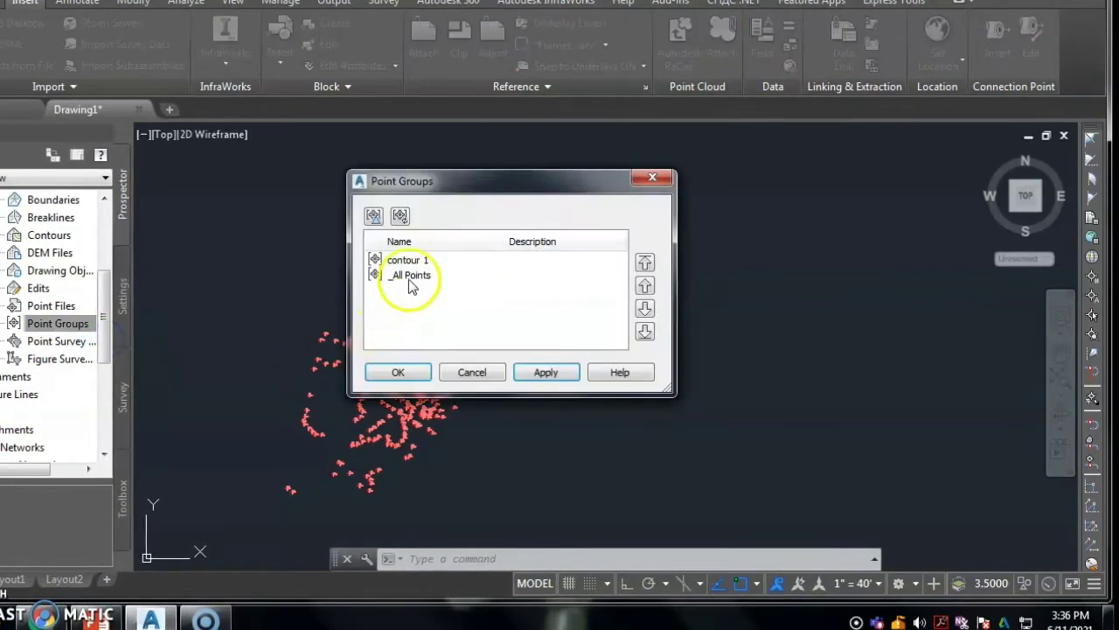
click(413, 259)
click(554, 372)
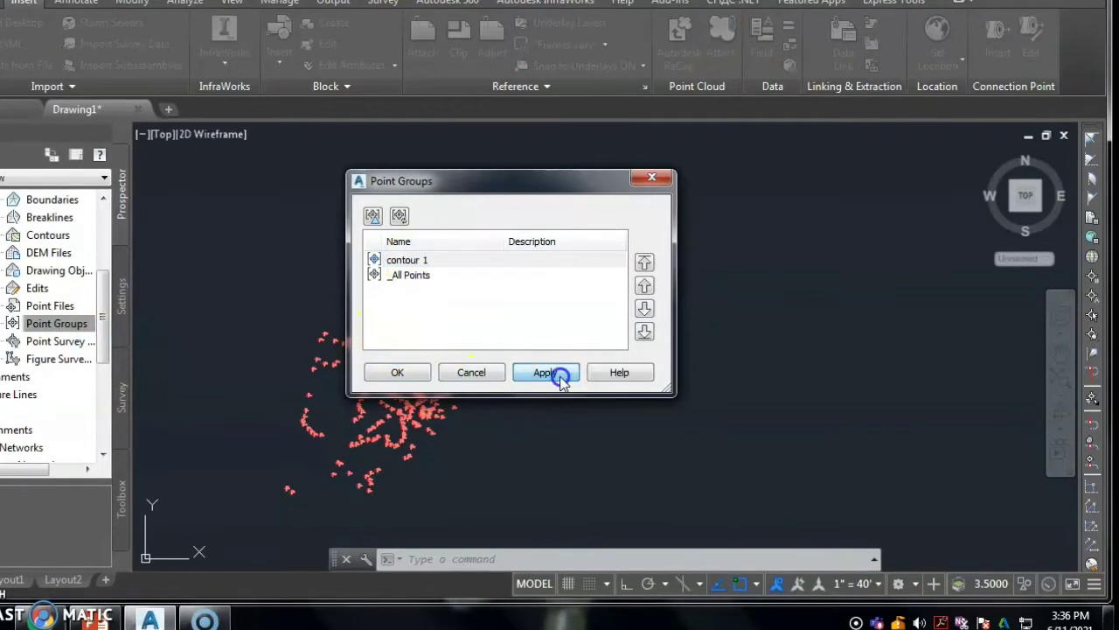
click(418, 376)
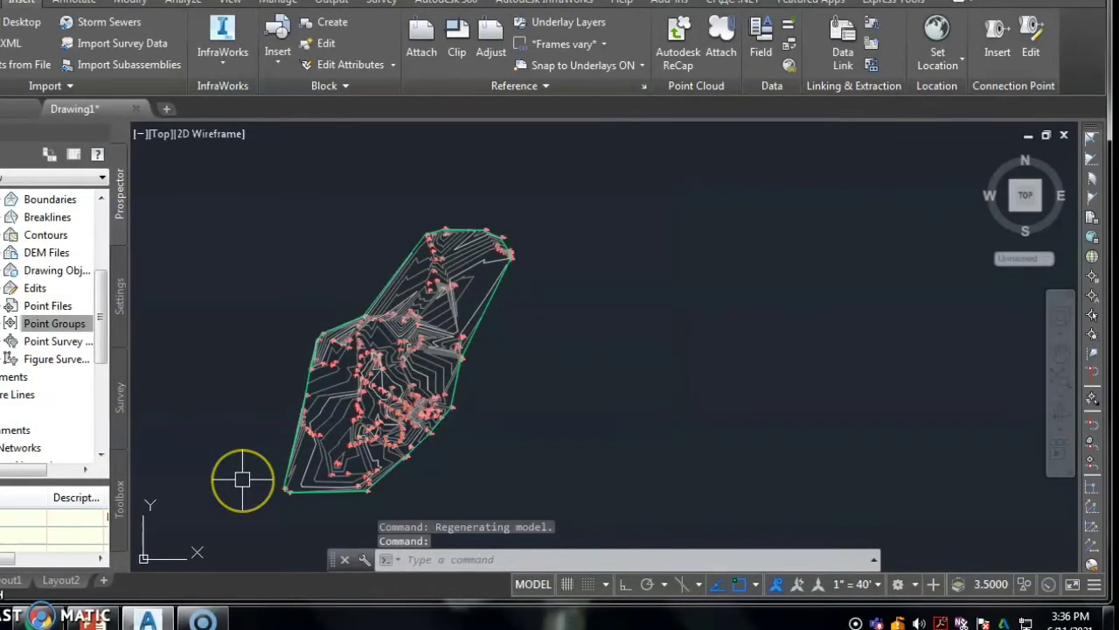
scroll(241, 479, up, 2)
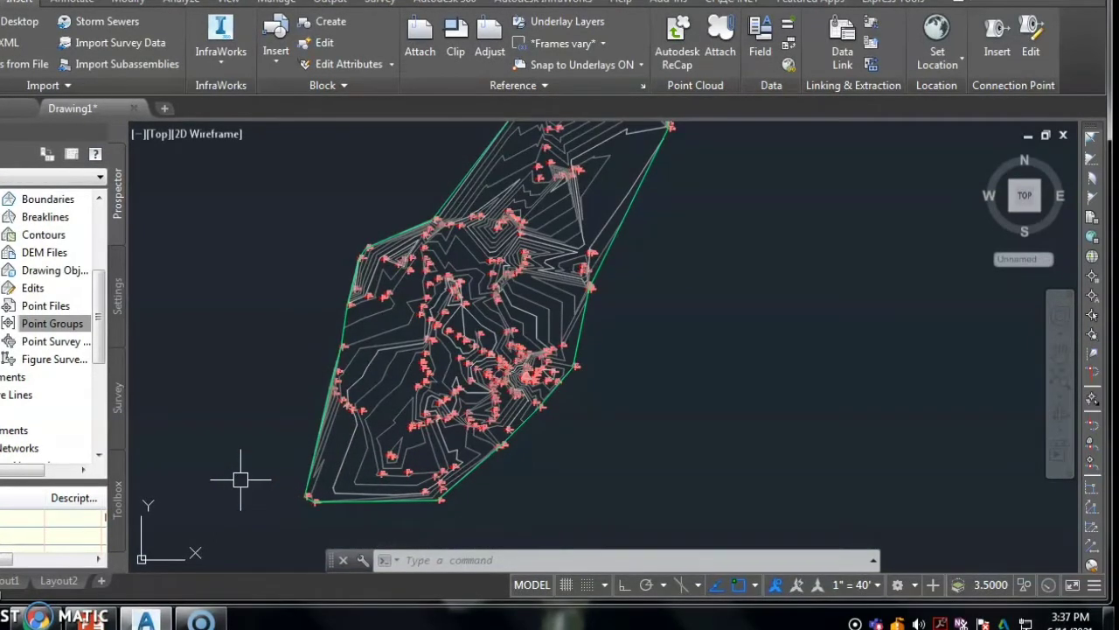
scroll(240, 480, down, 2)
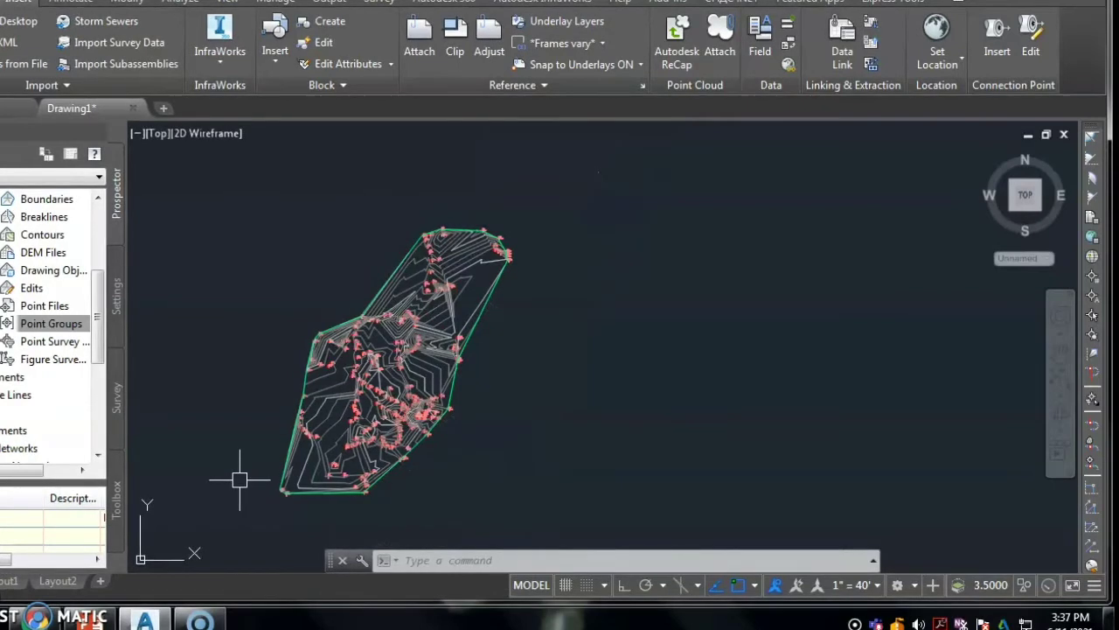
scroll(240, 479, up, 2)
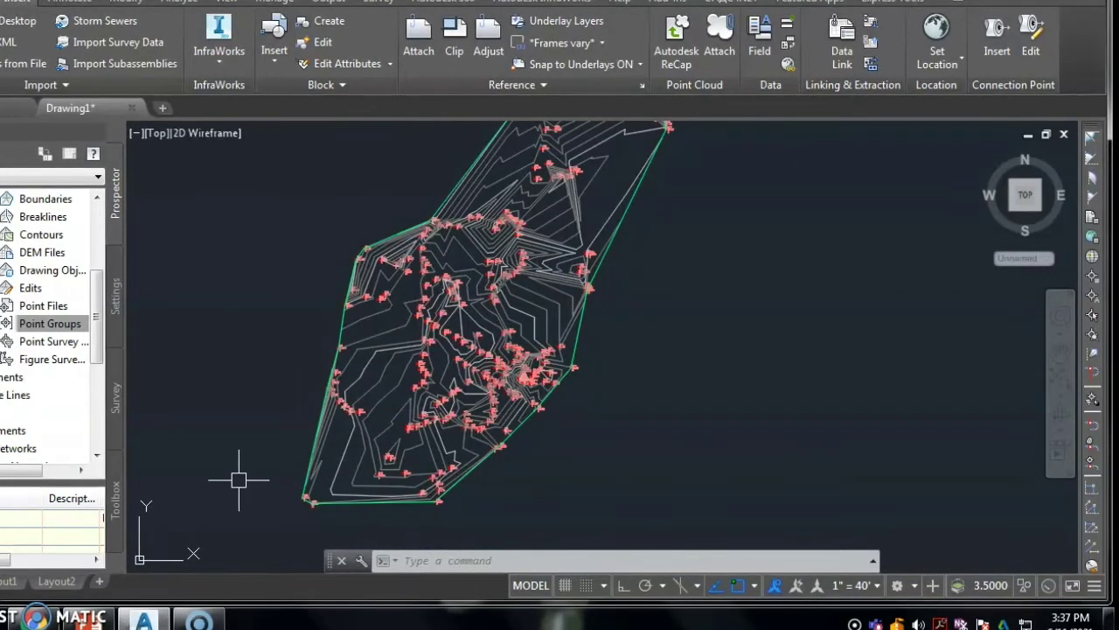
scroll(239, 479, down, 2)
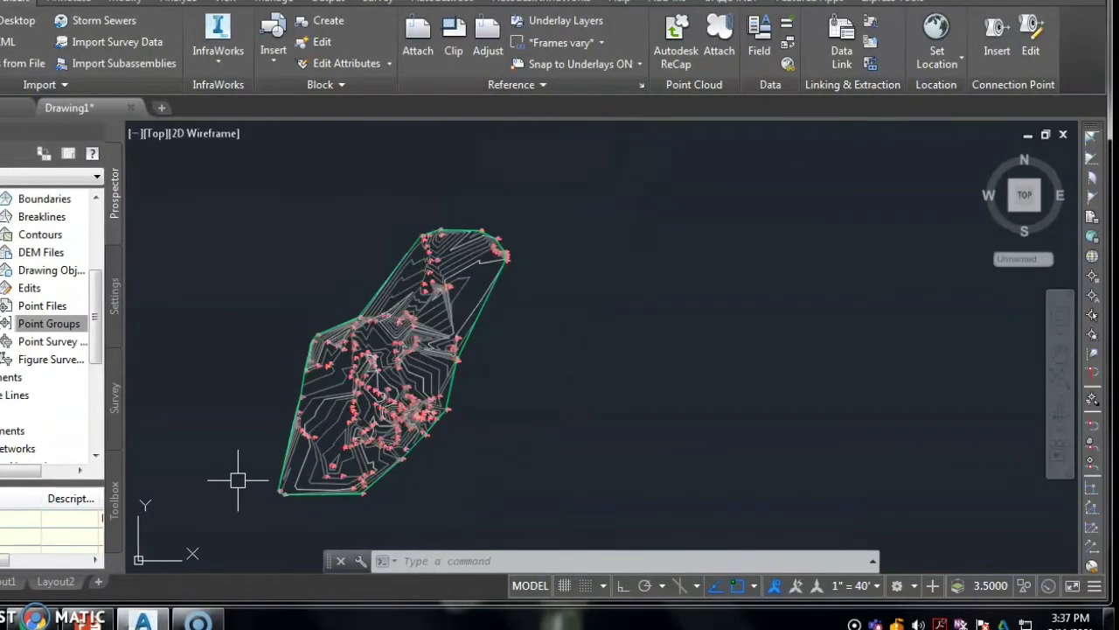
- Start Smooth Surface on contour plot 2 with the entire surface as the output region
right_click(29, 290)
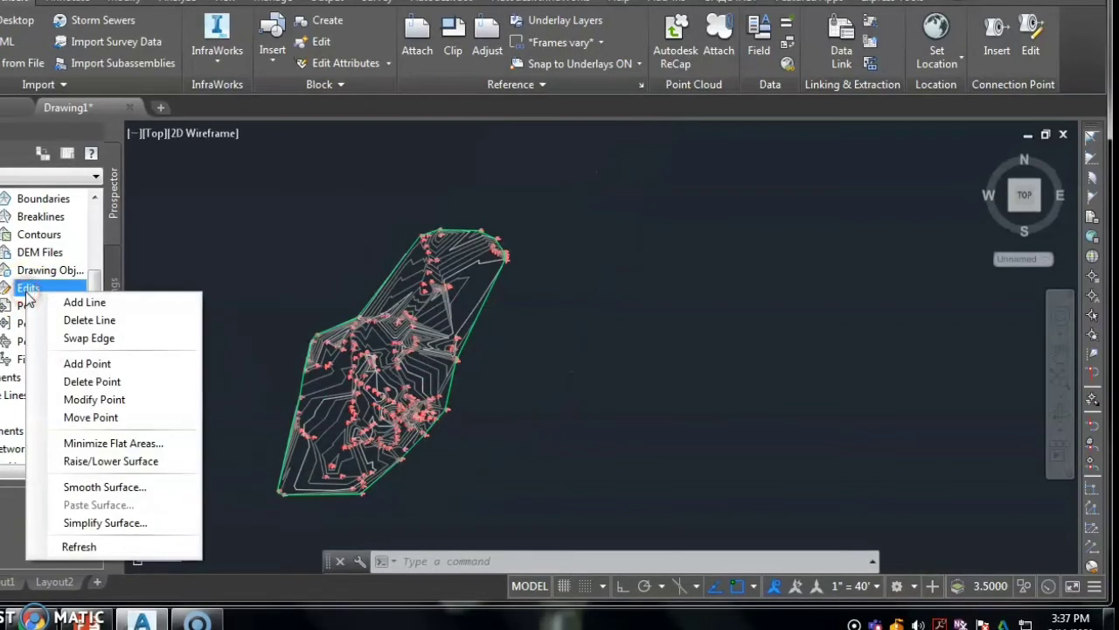
click(88, 486)
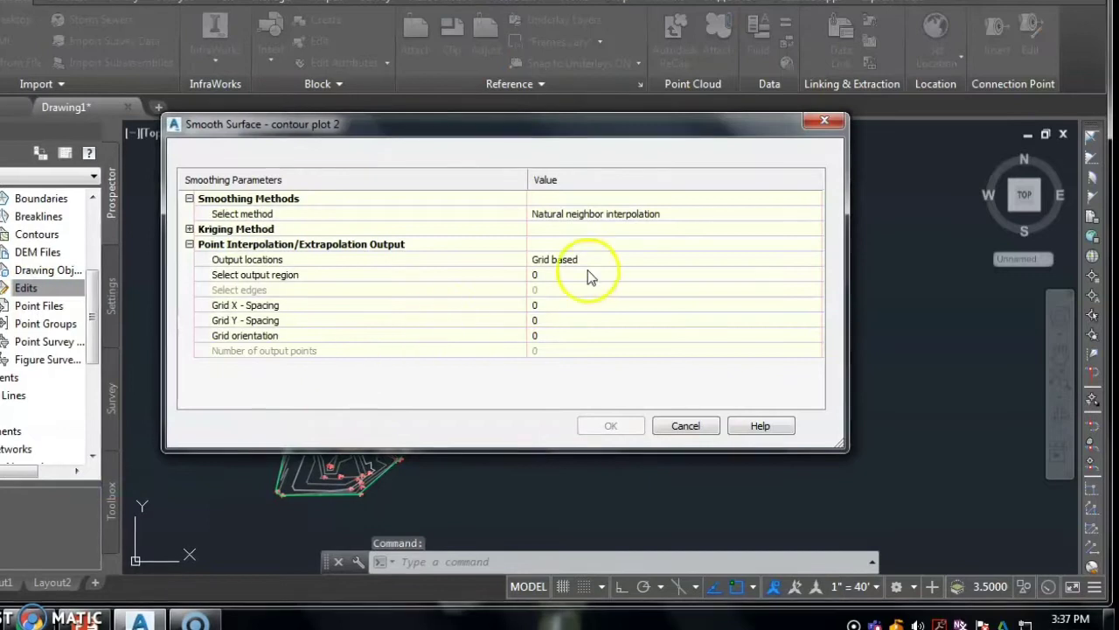
click(584, 274)
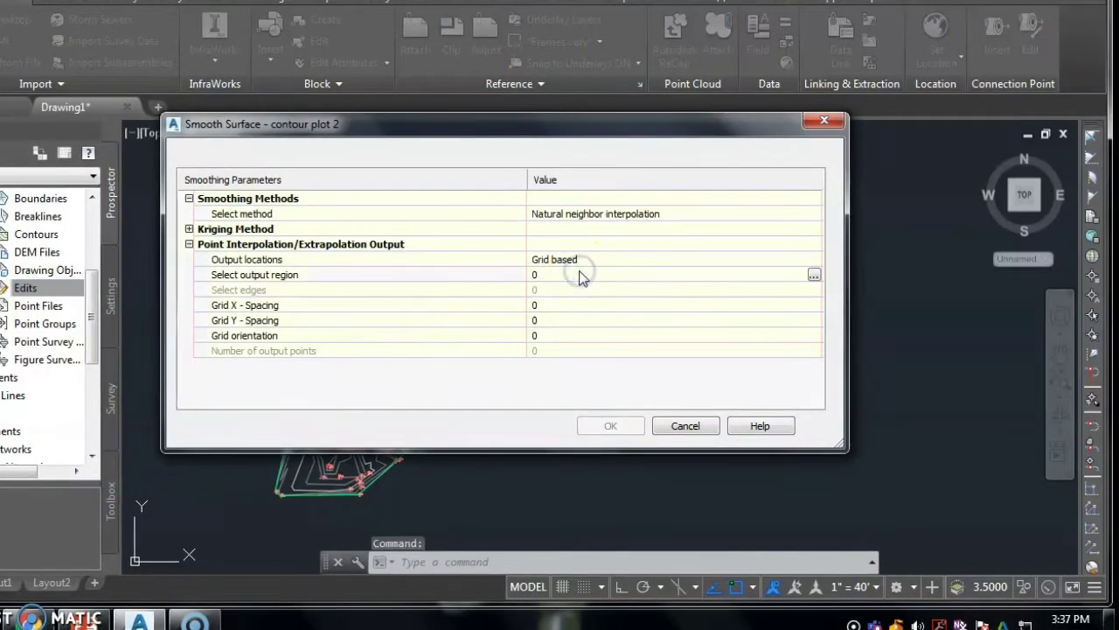
click(813, 276)
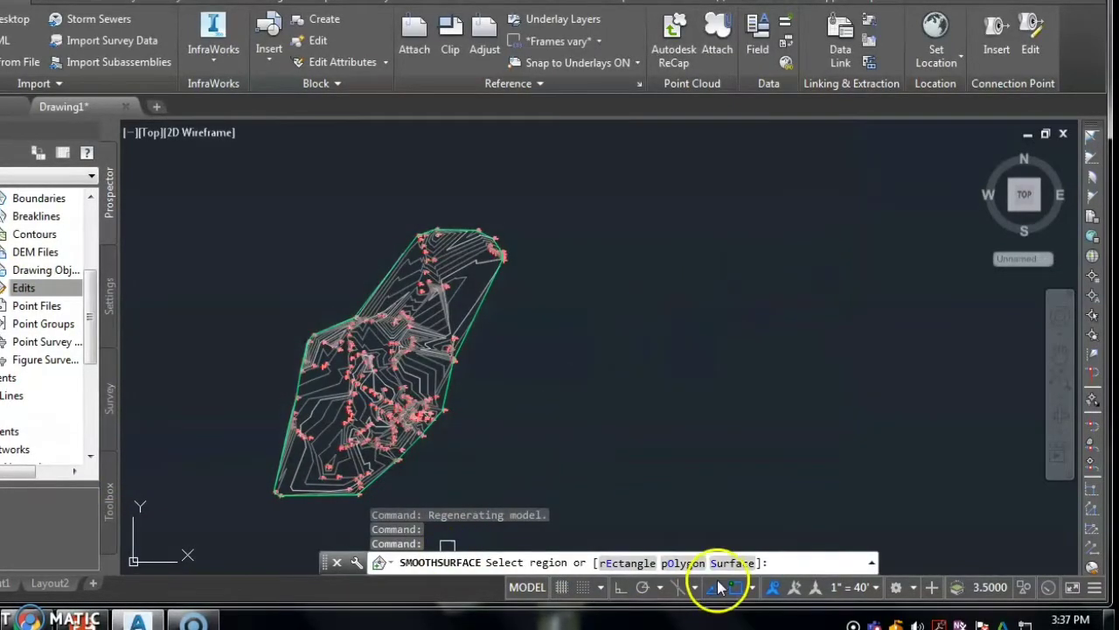
click(732, 562)
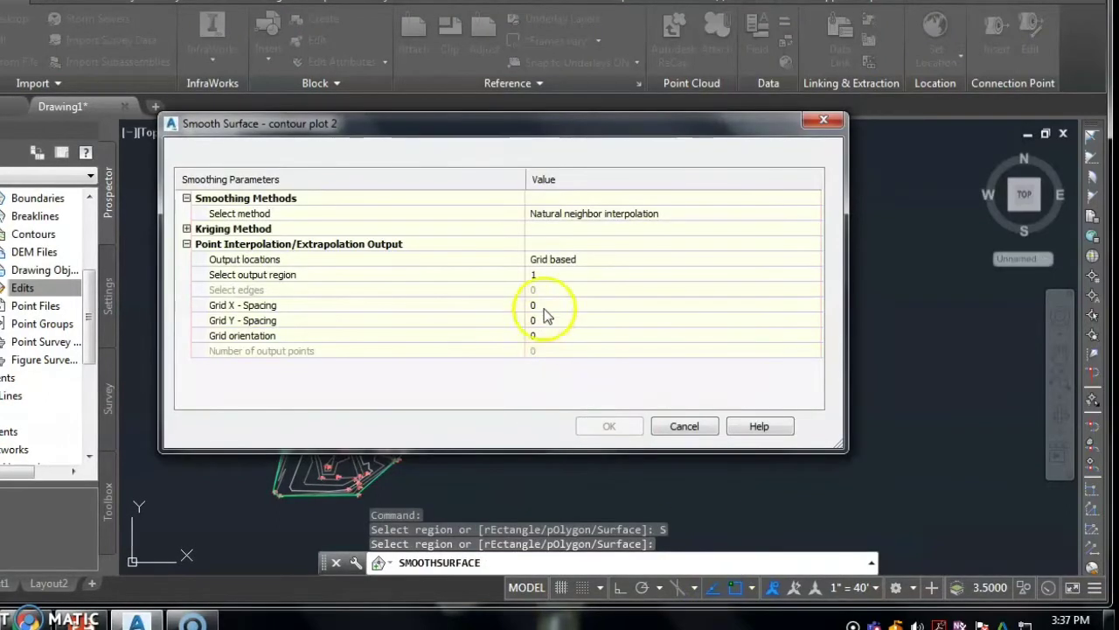
- Set Grid X and Y spacing to 10 and apply the natural neighbor smoothing
click(538, 306)
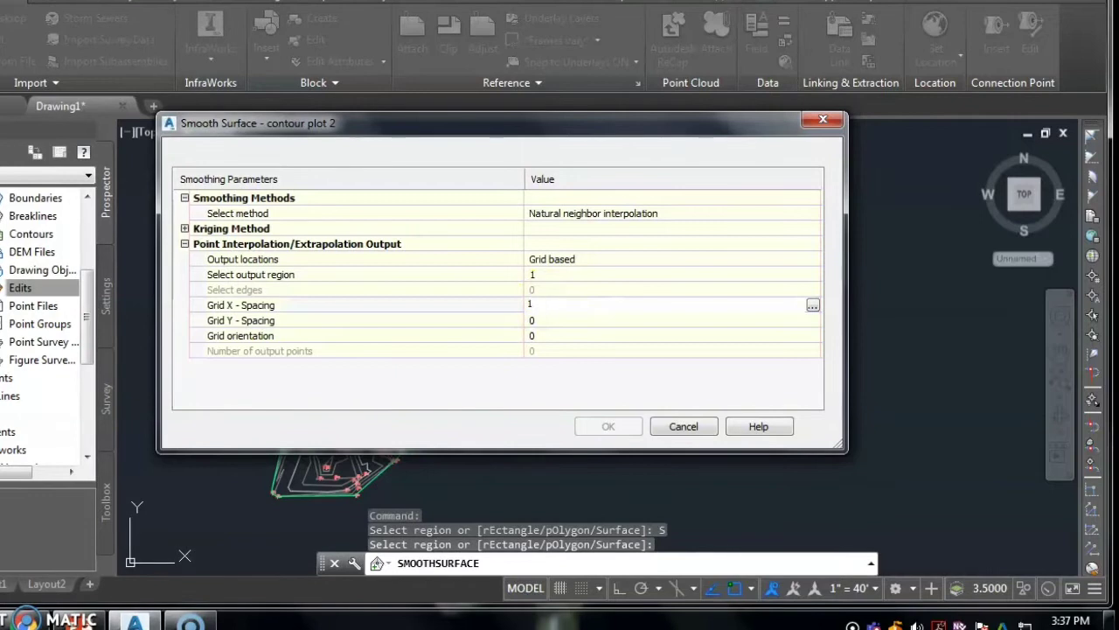
click(546, 324)
click(547, 321)
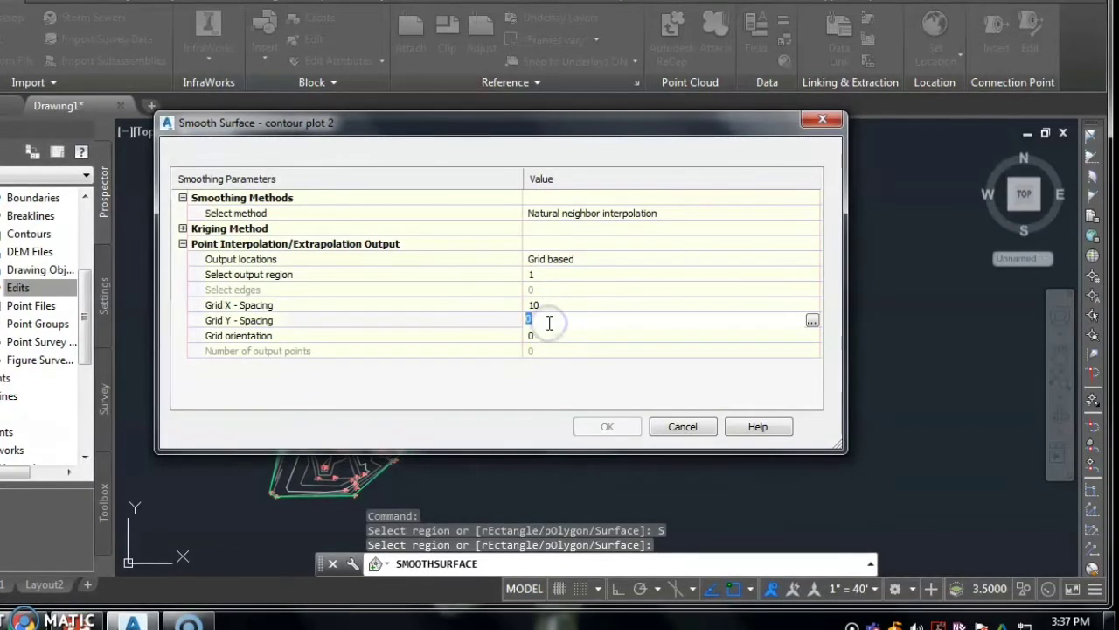
text(10)
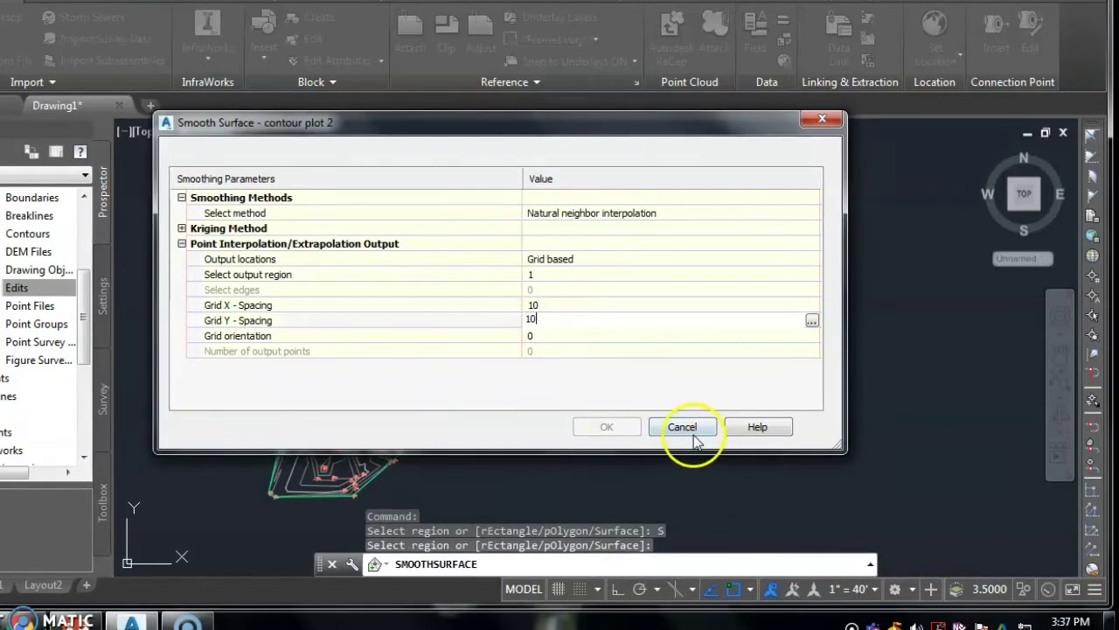
click(535, 336)
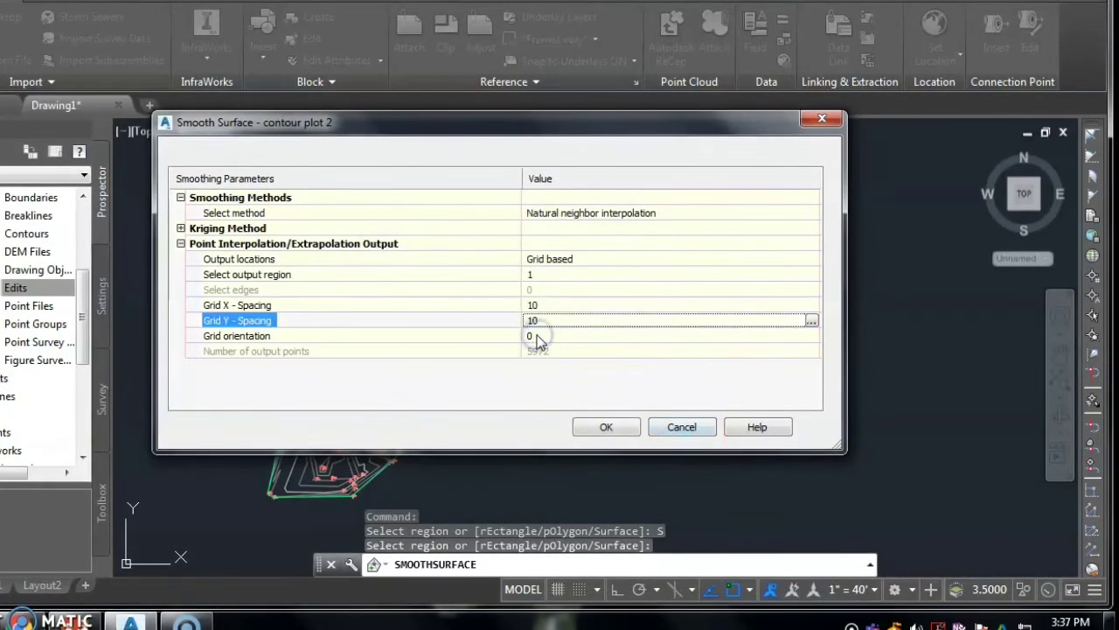
click(622, 431)
scroll(220, 480, up, 2)
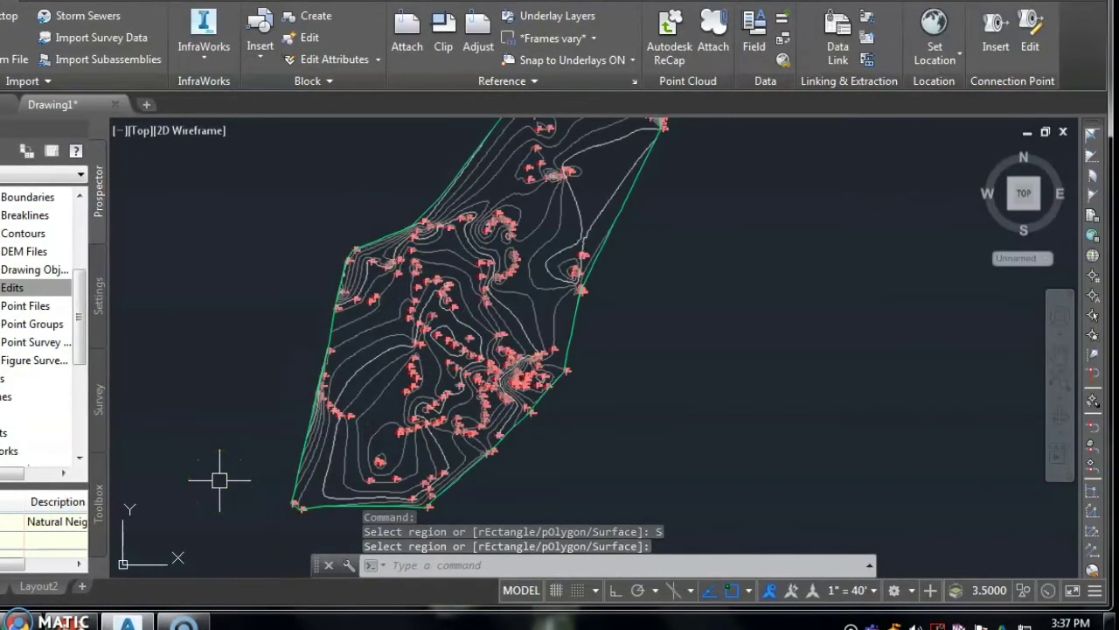
scroll(219, 480, down, 2)
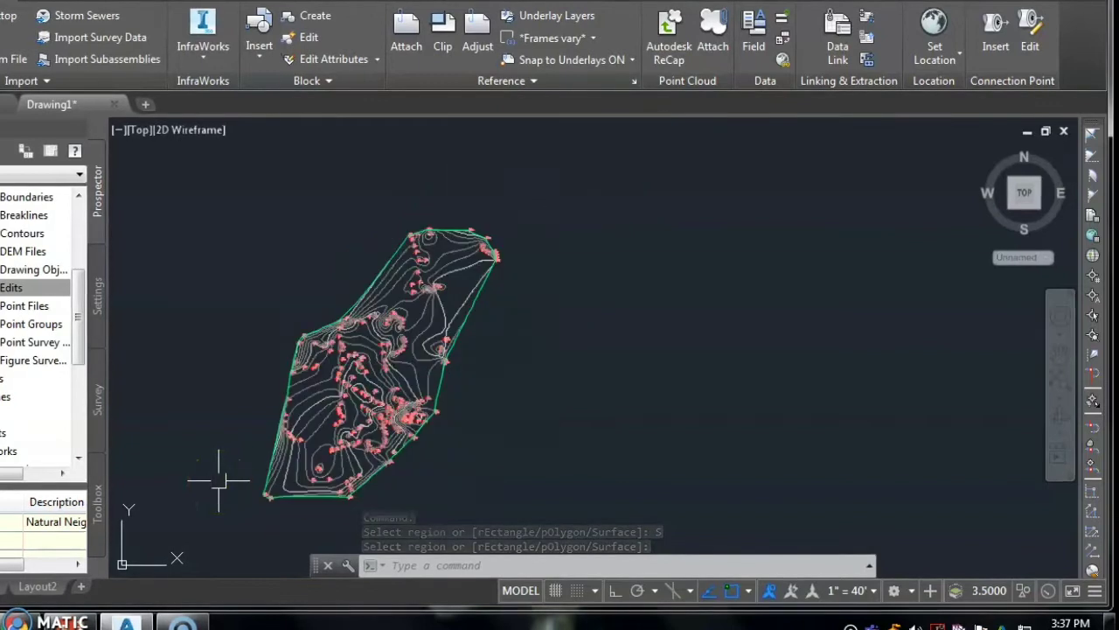
scroll(214, 512, up, 2)
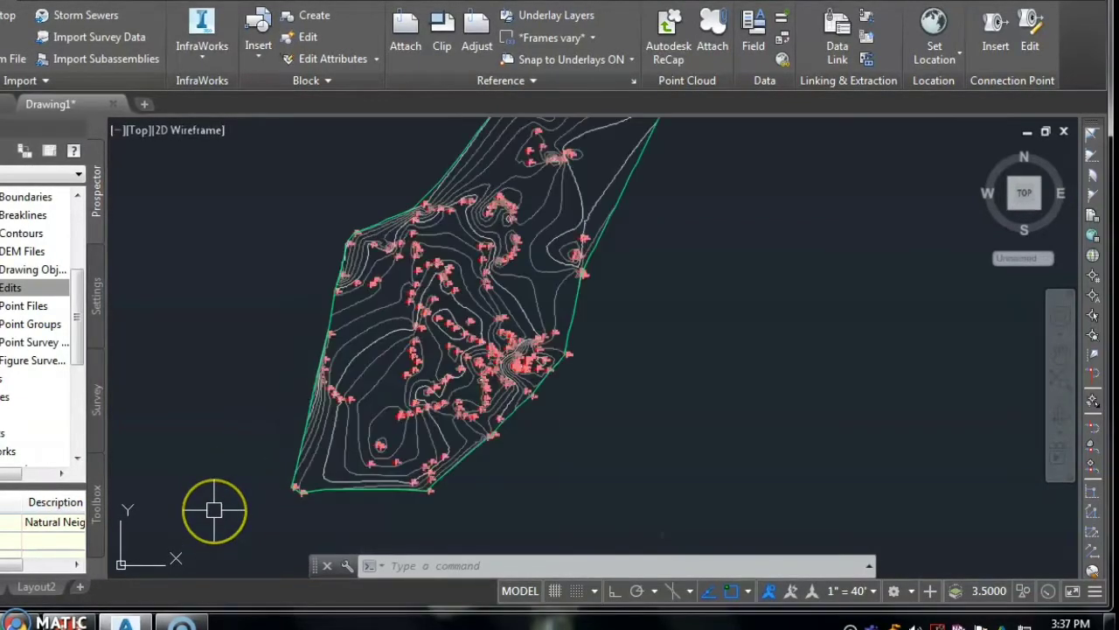
scroll(213, 510, down, 2)
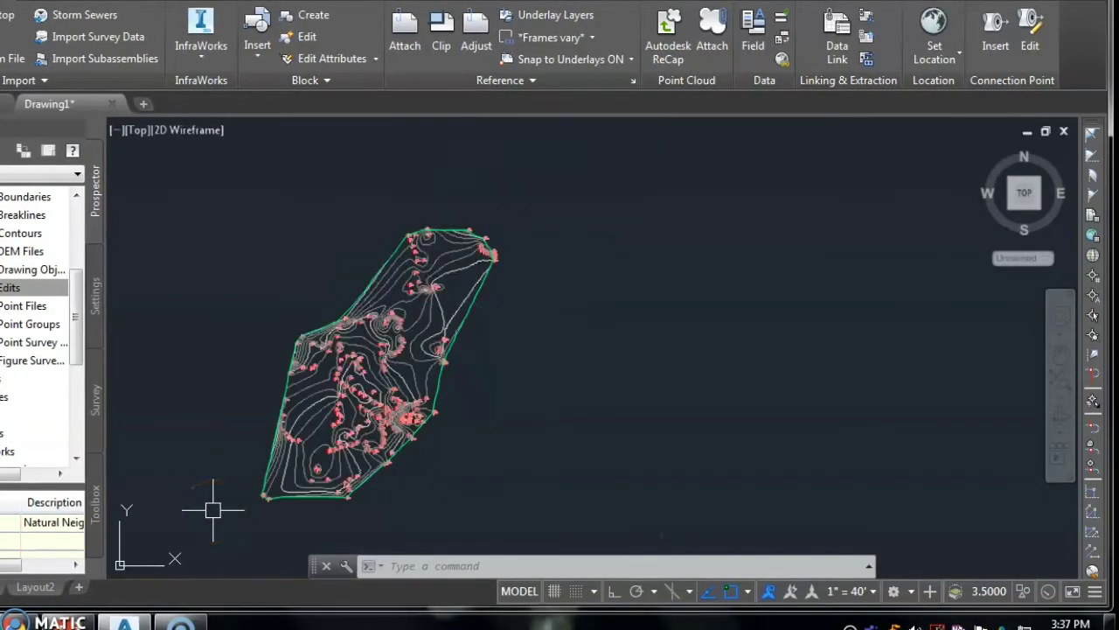
- Add Contour - Multiple labels along a line across the upper surface, labelling 99.00 down to 95.00
click(50, 3)
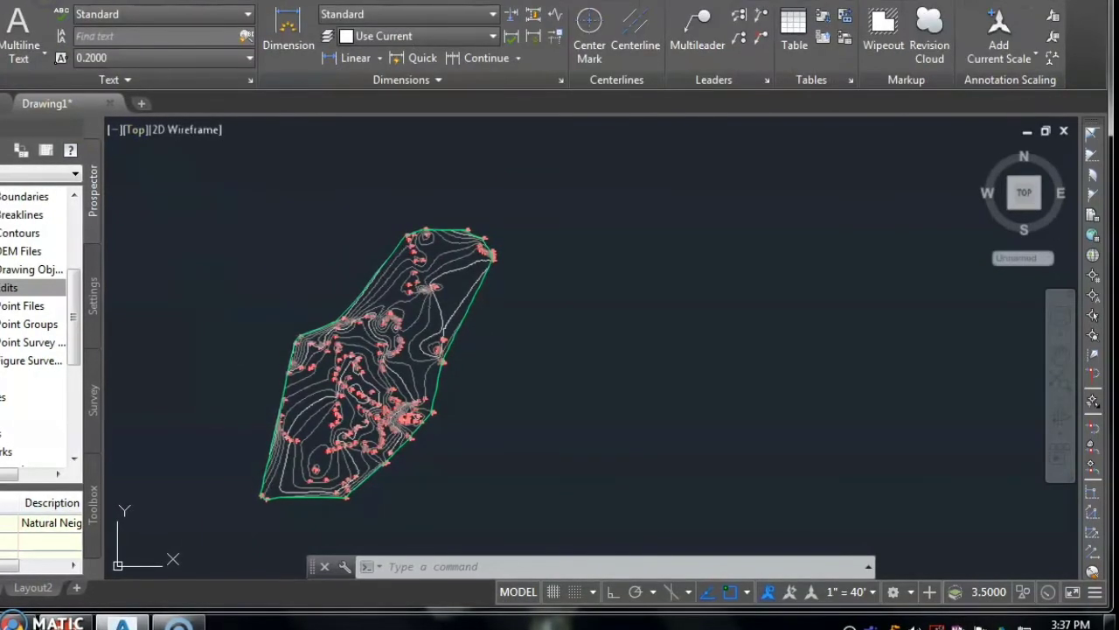
click(7, 52)
mouse_move(13, 81)
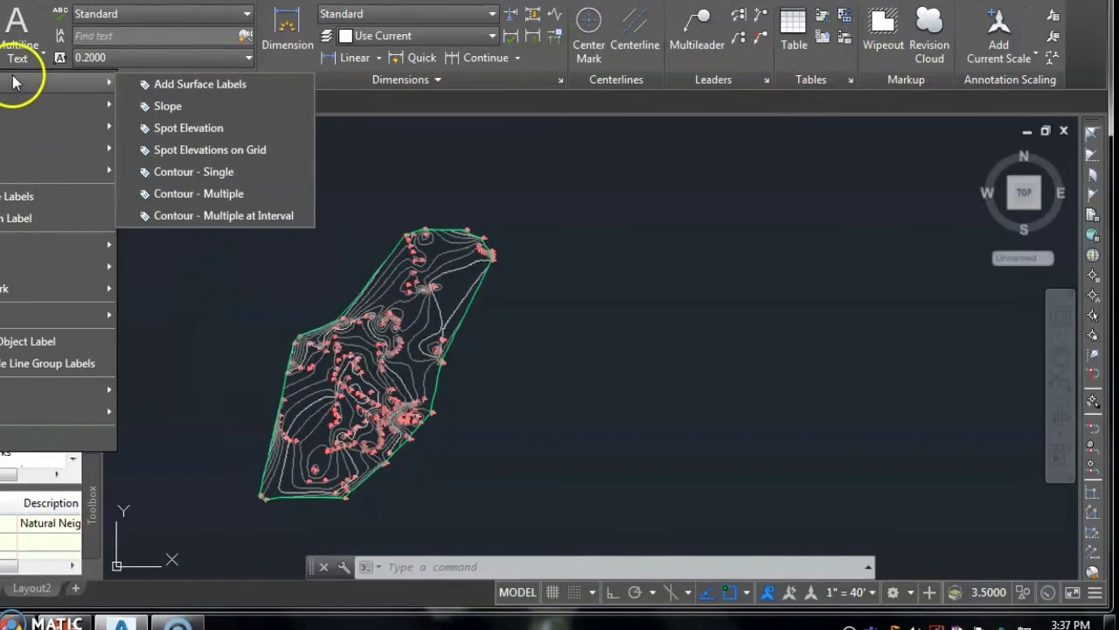
click(200, 194)
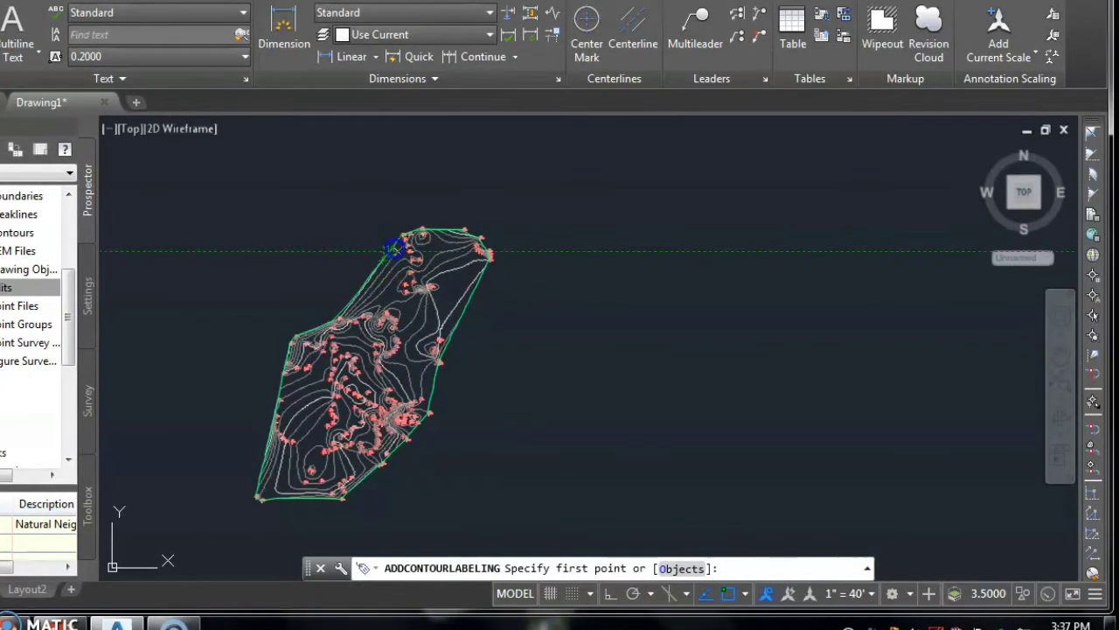
click(495, 339)
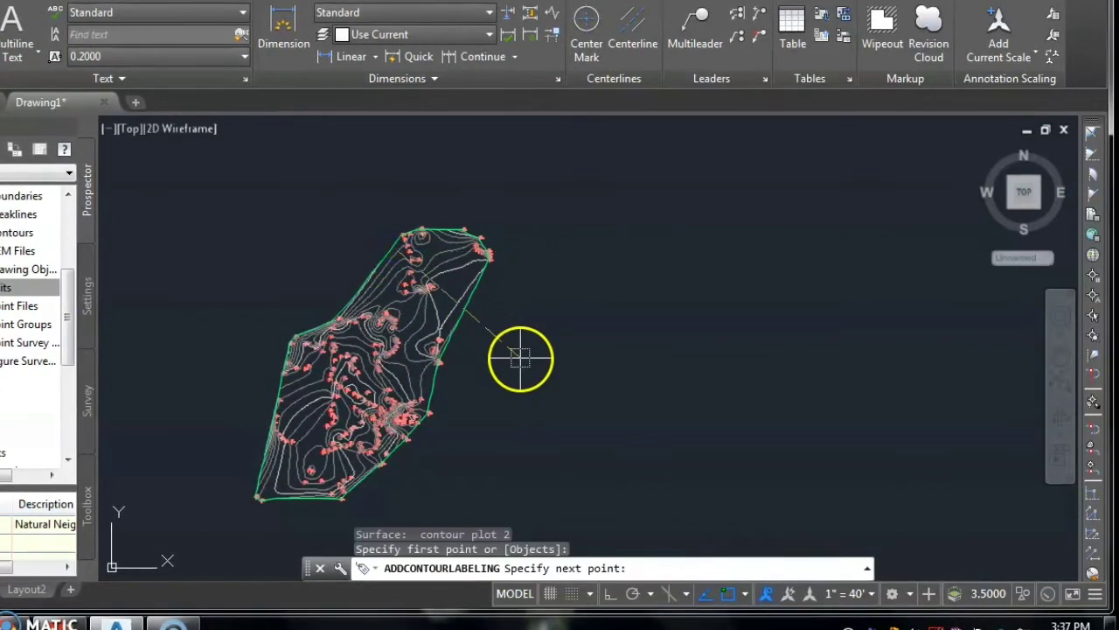
click(464, 317)
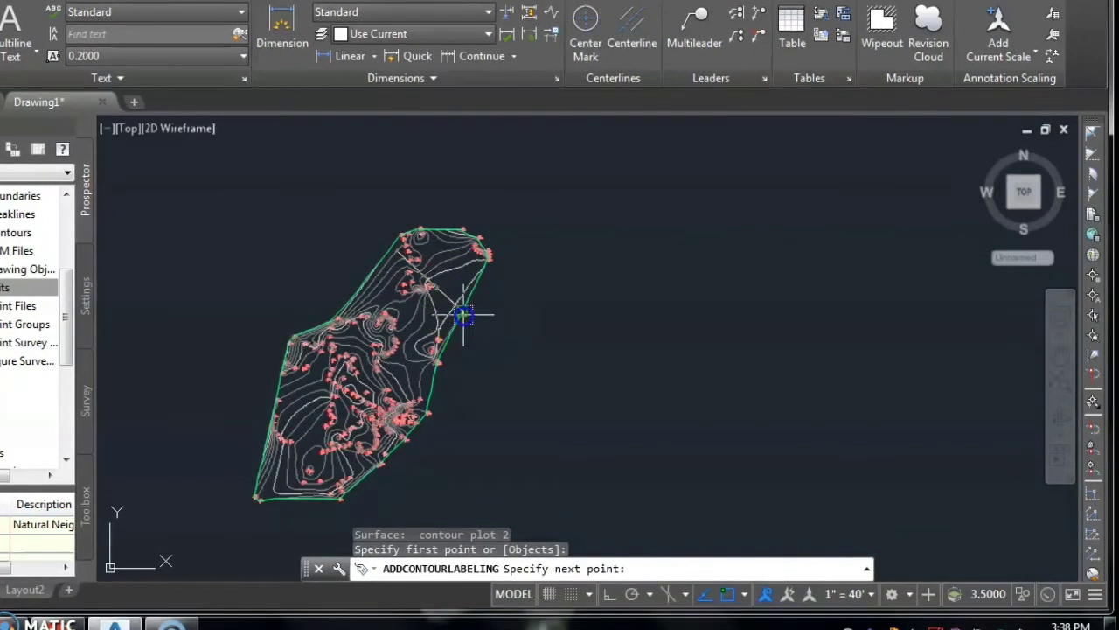
key(Return)
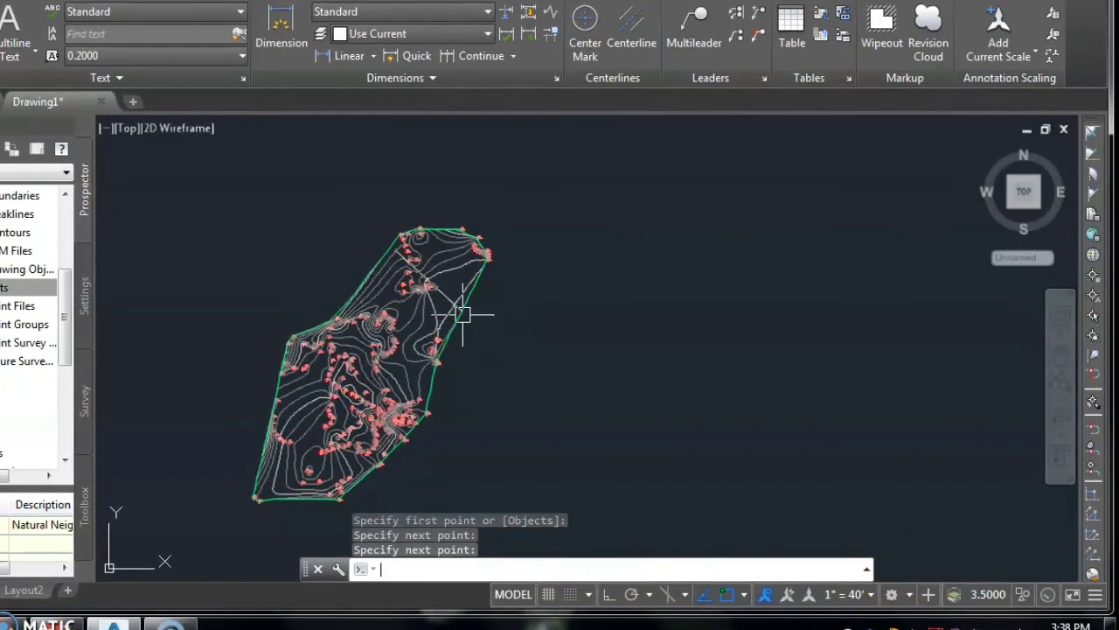
scroll(408, 270, up, 5)
scroll(495, 325, up, 4)
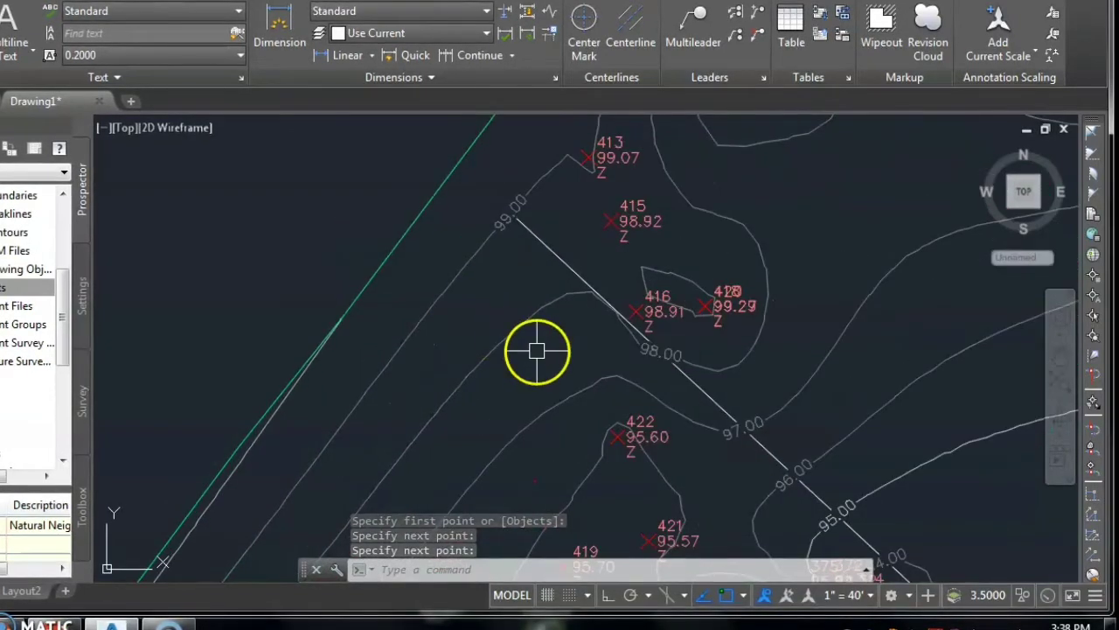
scroll(537, 349, down, 6)
scroll(582, 380, up, 4)
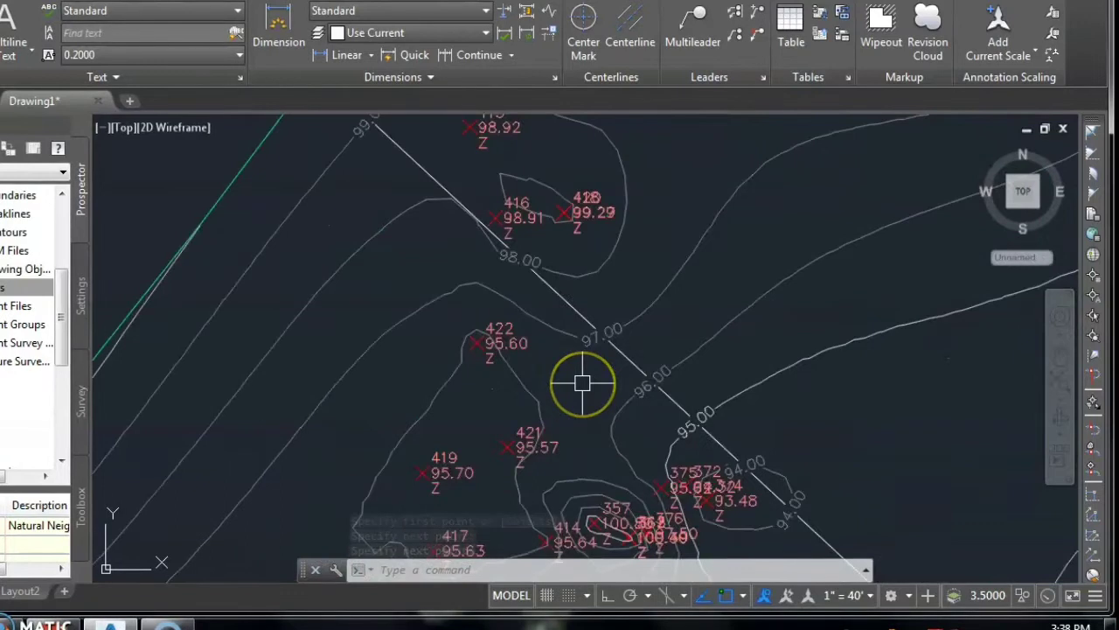
scroll(583, 381, down, 4)
scroll(582, 381, down, 3)
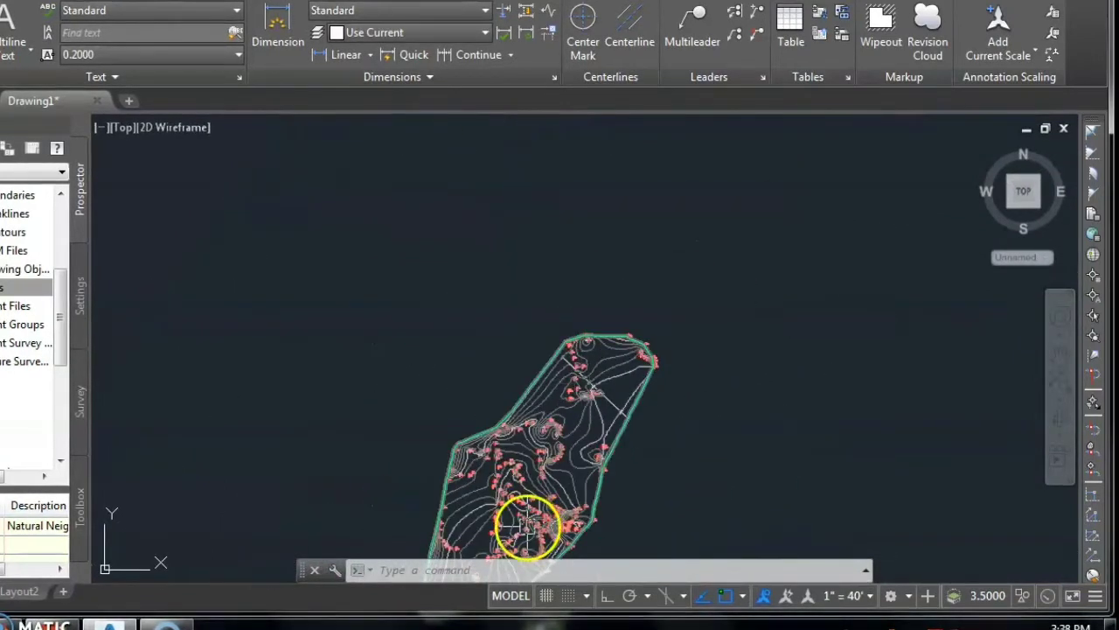
scroll(525, 525, up, 5)
scroll(270, 317, up, 2)
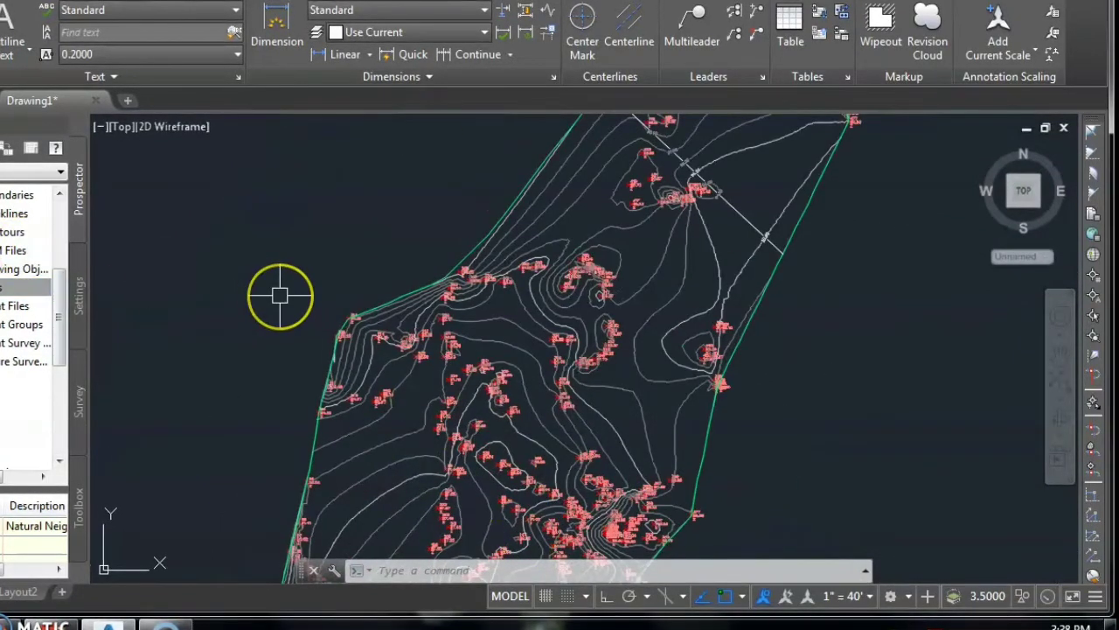
- Repeat contour labelling with a label line starting at the surface's top edge
key(Return)
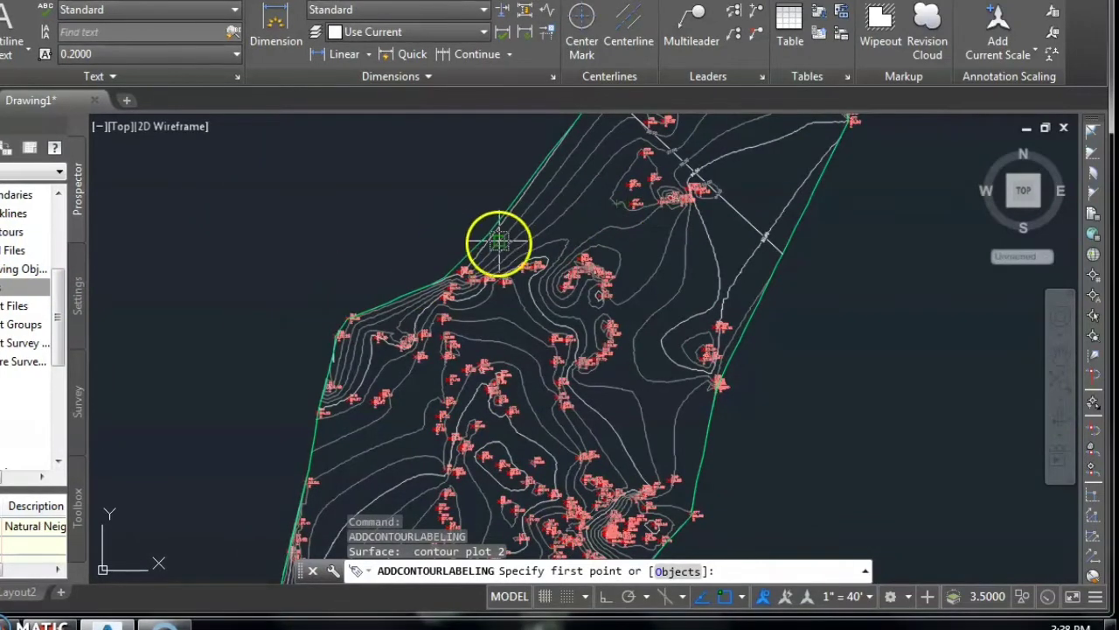
click(509, 202)
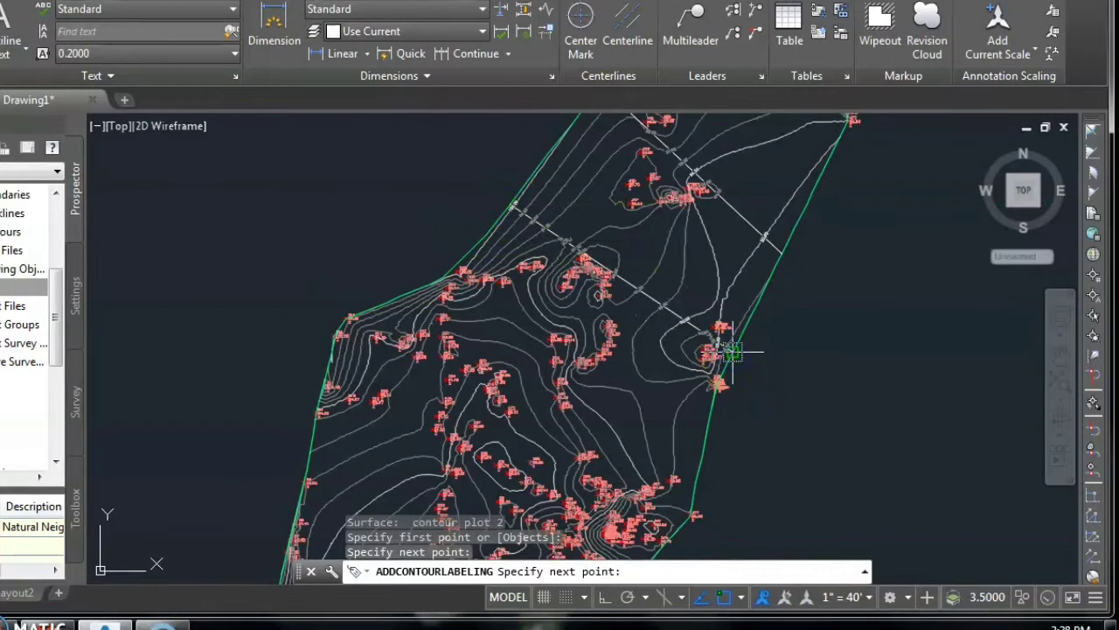
key(Return)
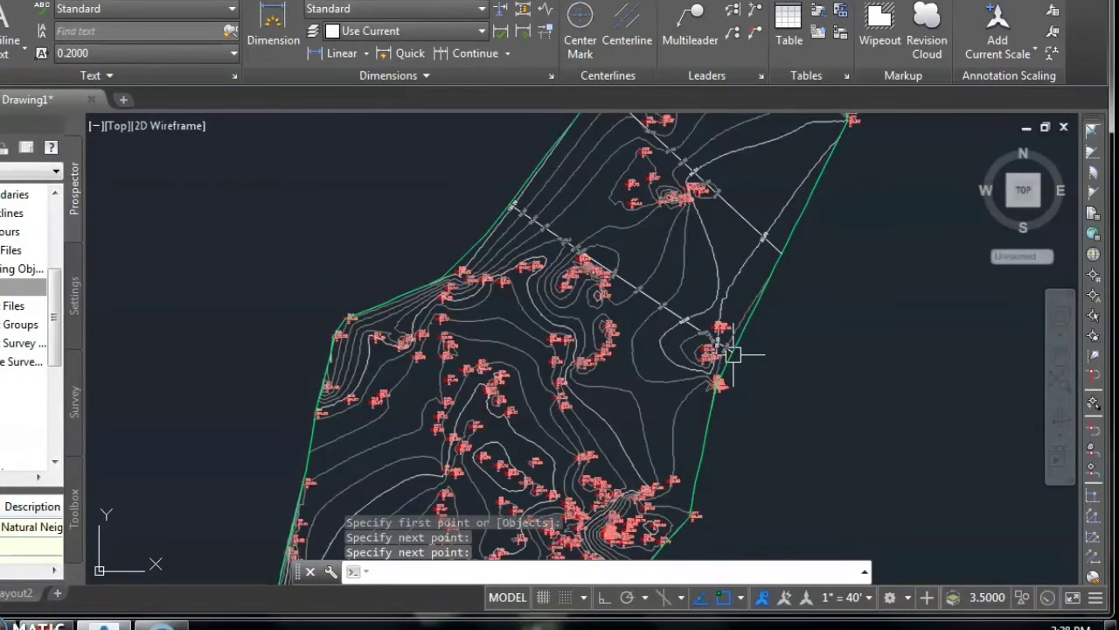
click(769, 404)
scroll(770, 405, down, 5)
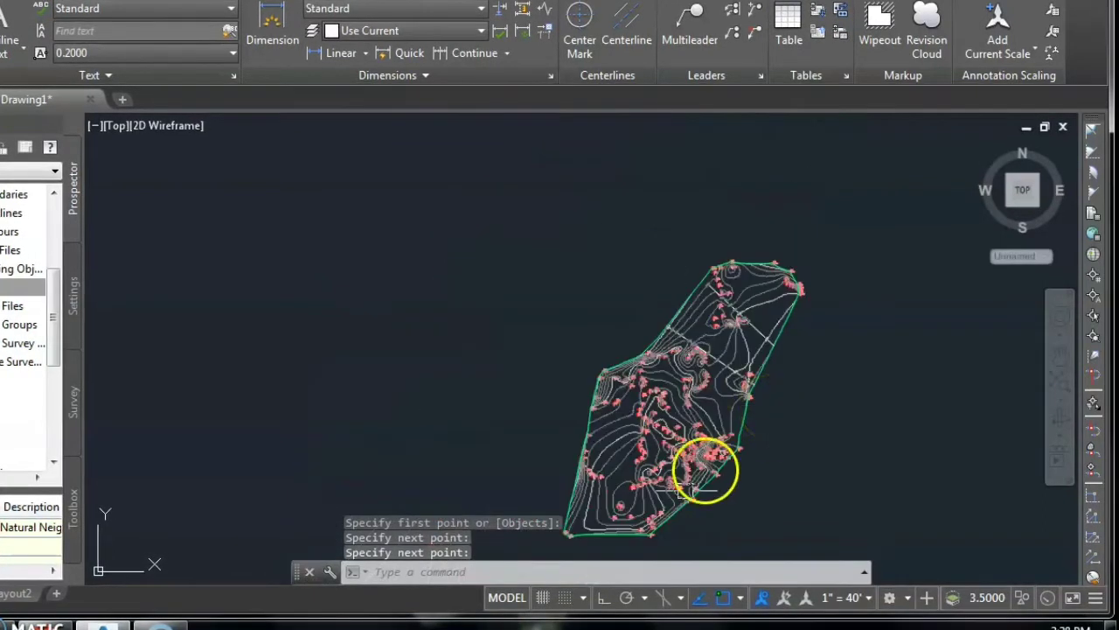
scroll(669, 507, up, 5)
scroll(487, 204, up, 2)
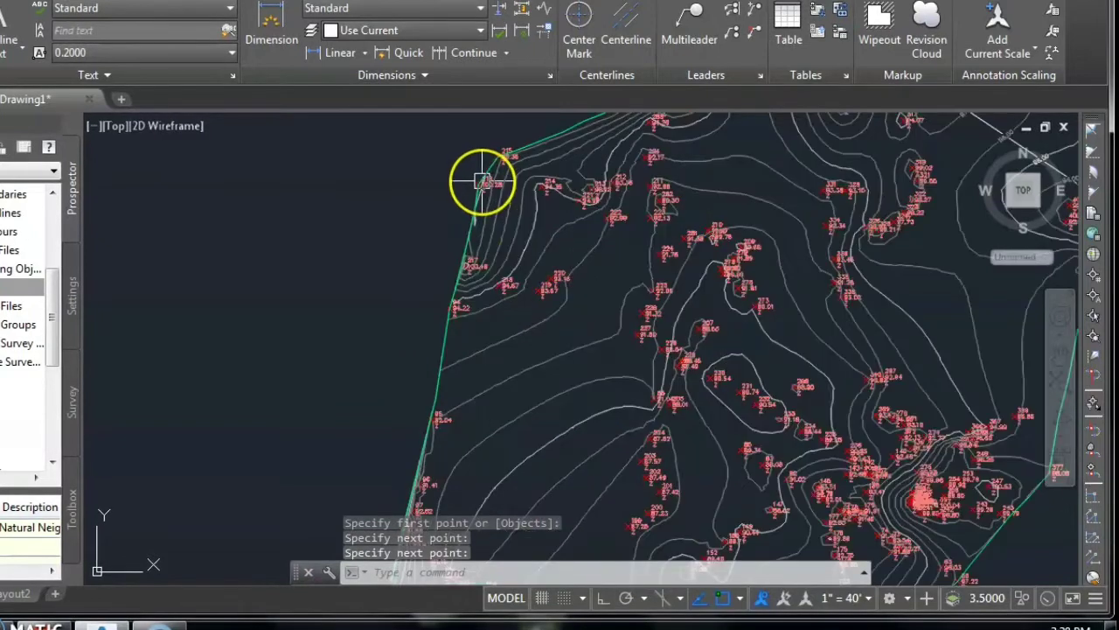
scroll(483, 181, down, 4)
scroll(435, 182, up, 2)
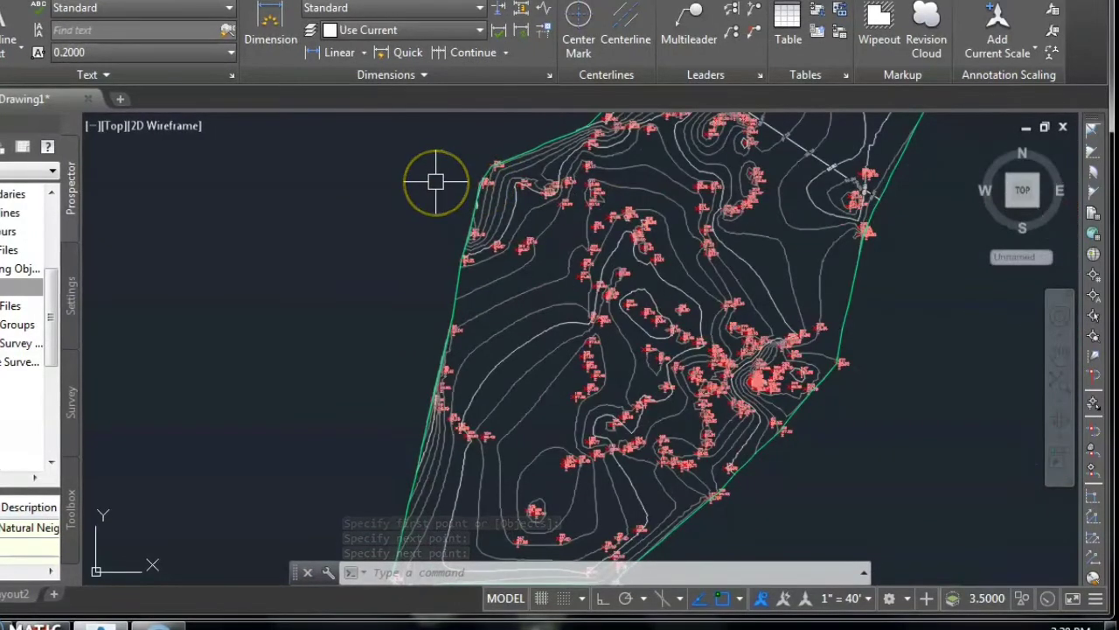
- Add another contour label line across the contours near the eastern boundary
key(Return)
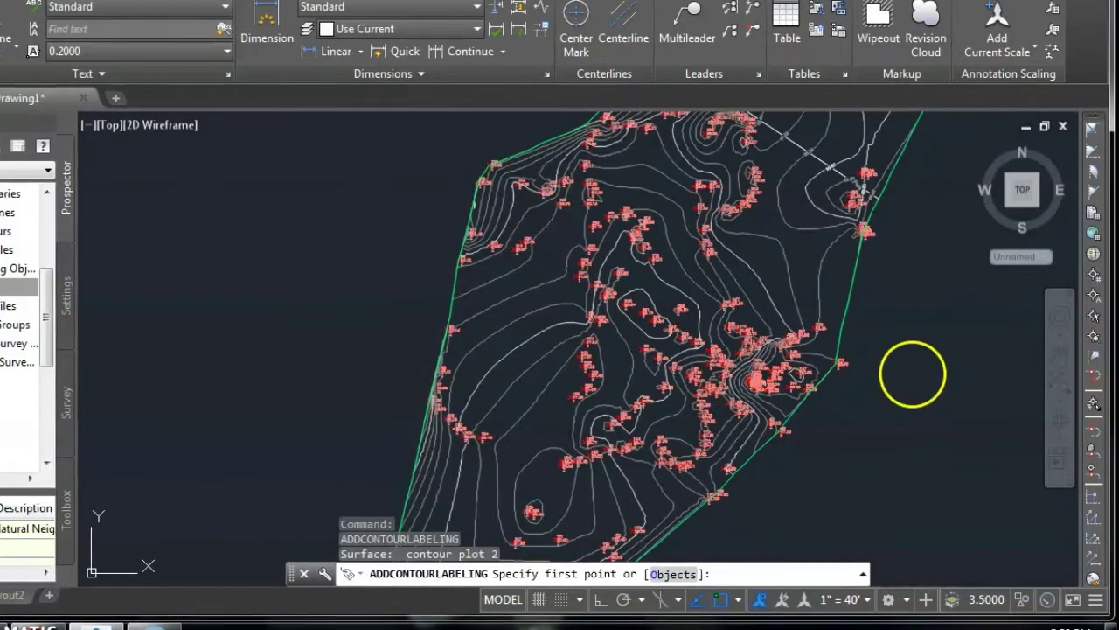
click(822, 341)
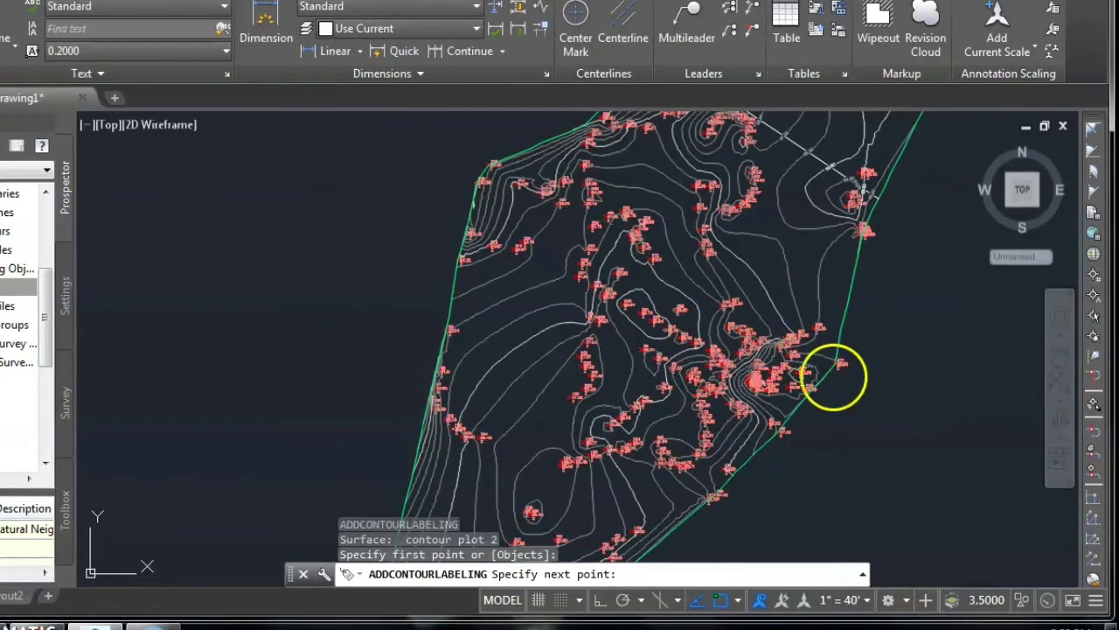
click(790, 413)
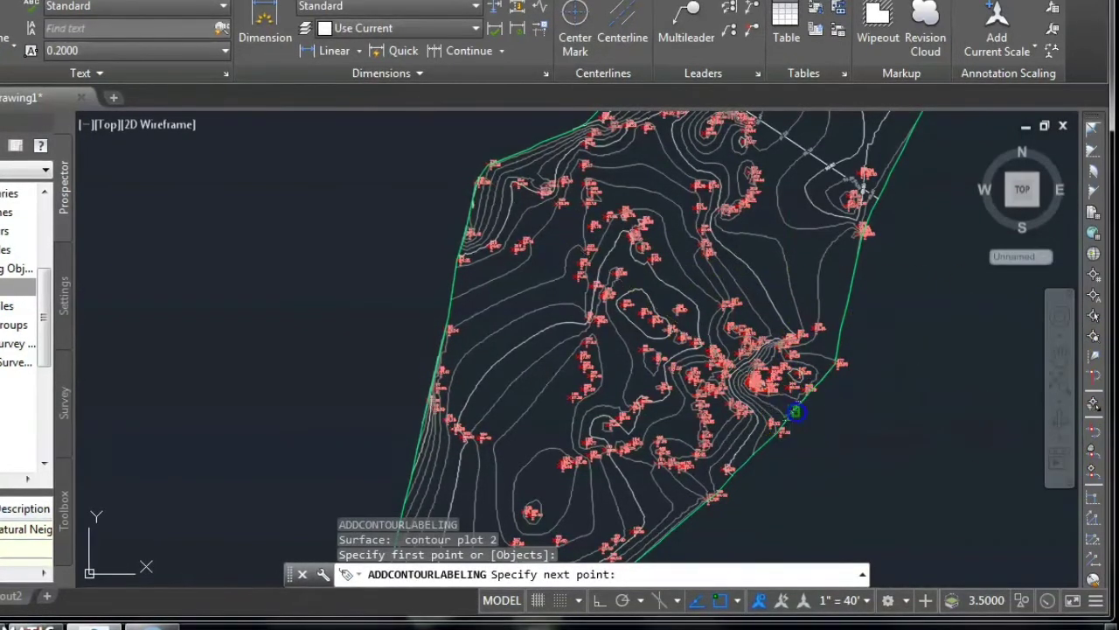
scroll(793, 410, down, 3)
scroll(796, 413, down, 2)
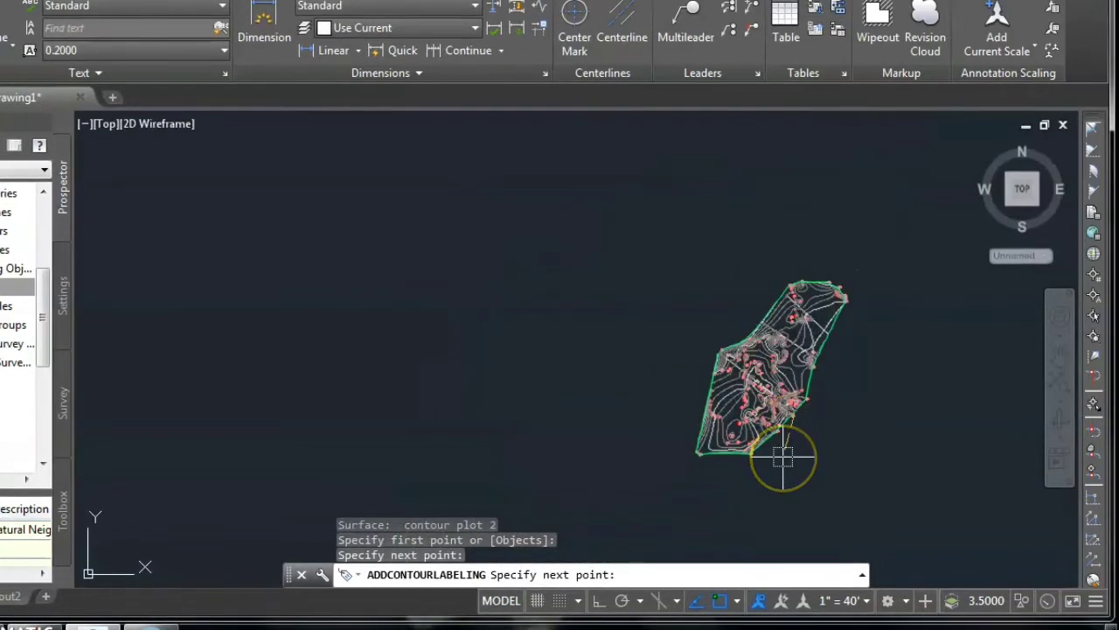
key(Return)
scroll(692, 475, up, 3)
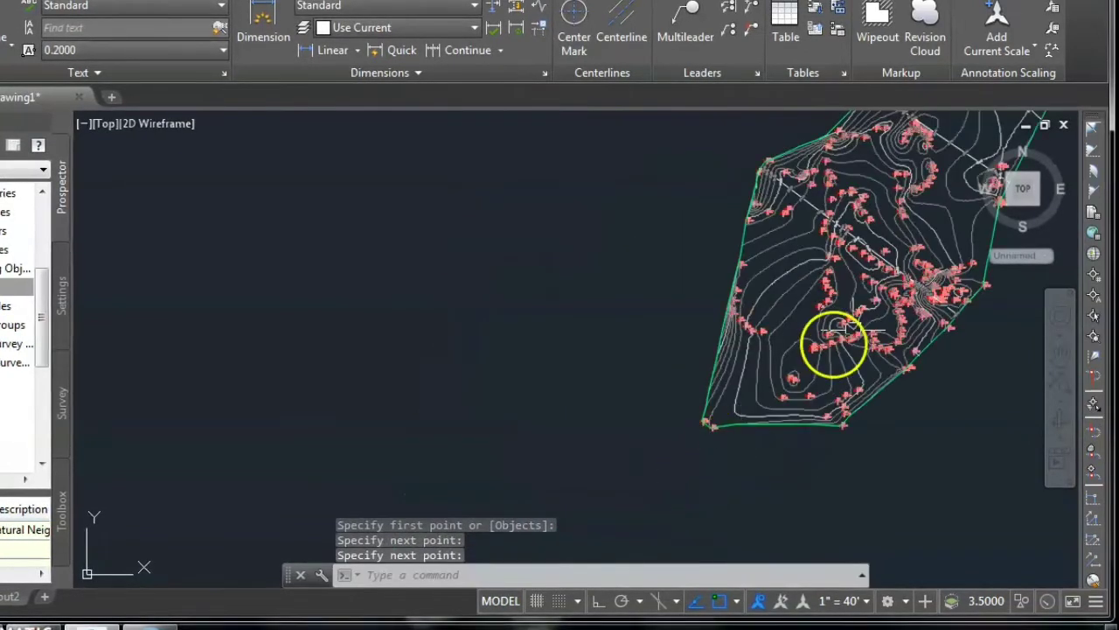
scroll(917, 282, up, 3)
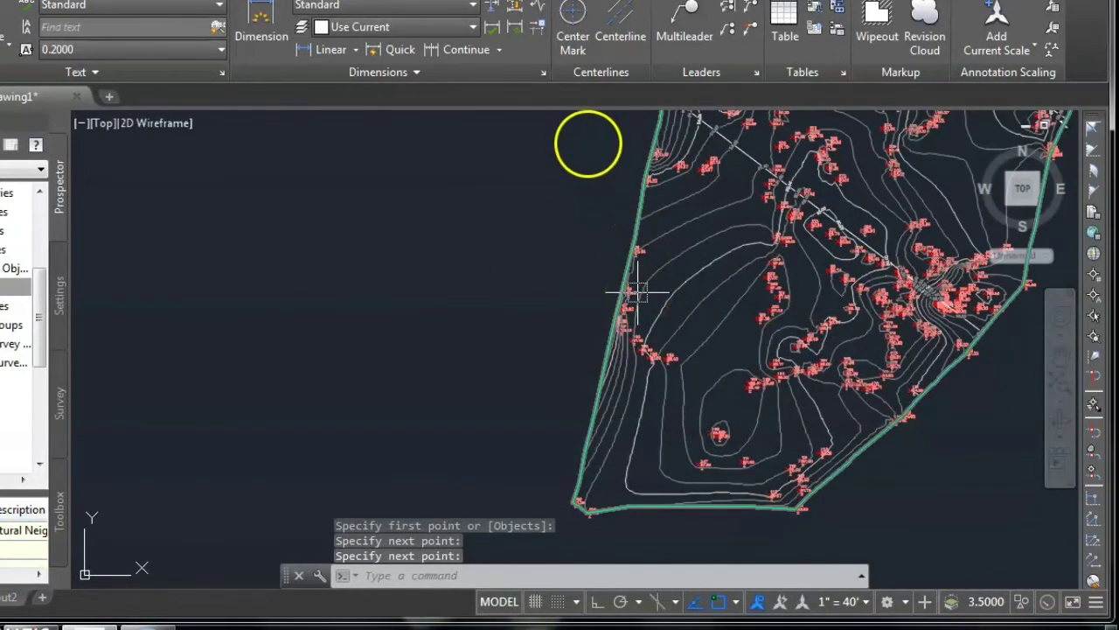
- Add a contour label line from the western boundary toward the southeast boundary
key(Return)
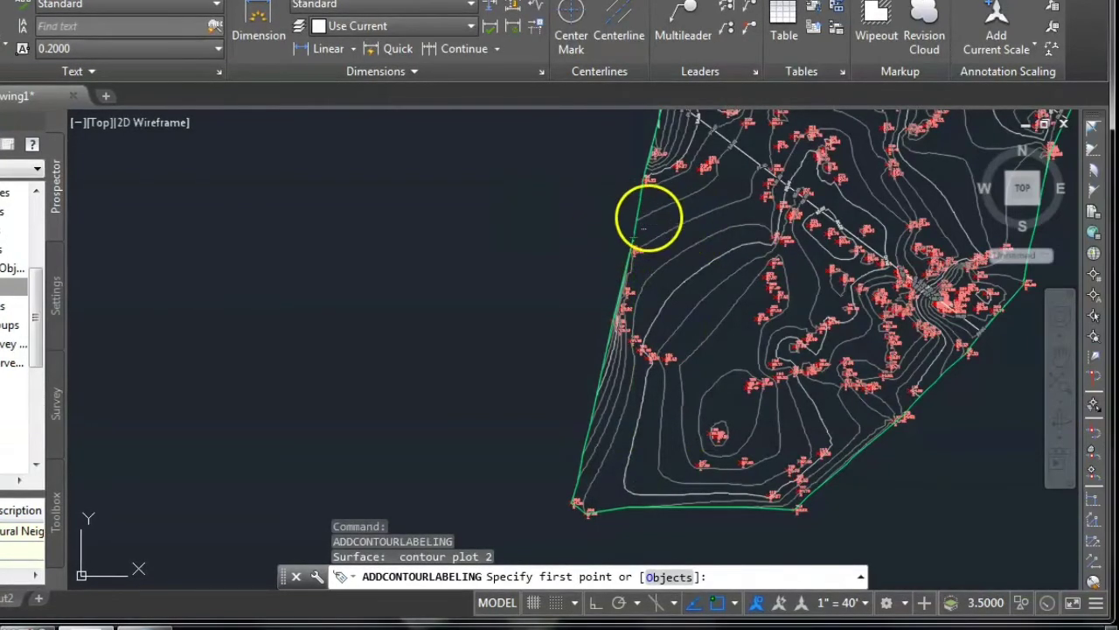
click(641, 204)
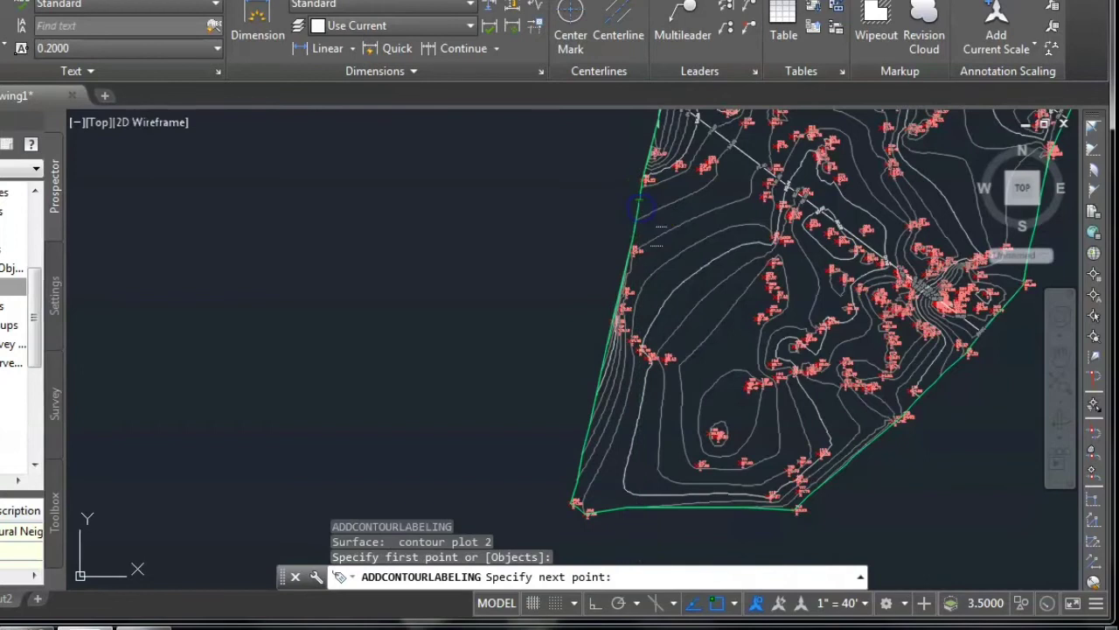
click(842, 473)
scroll(844, 472, down, 2)
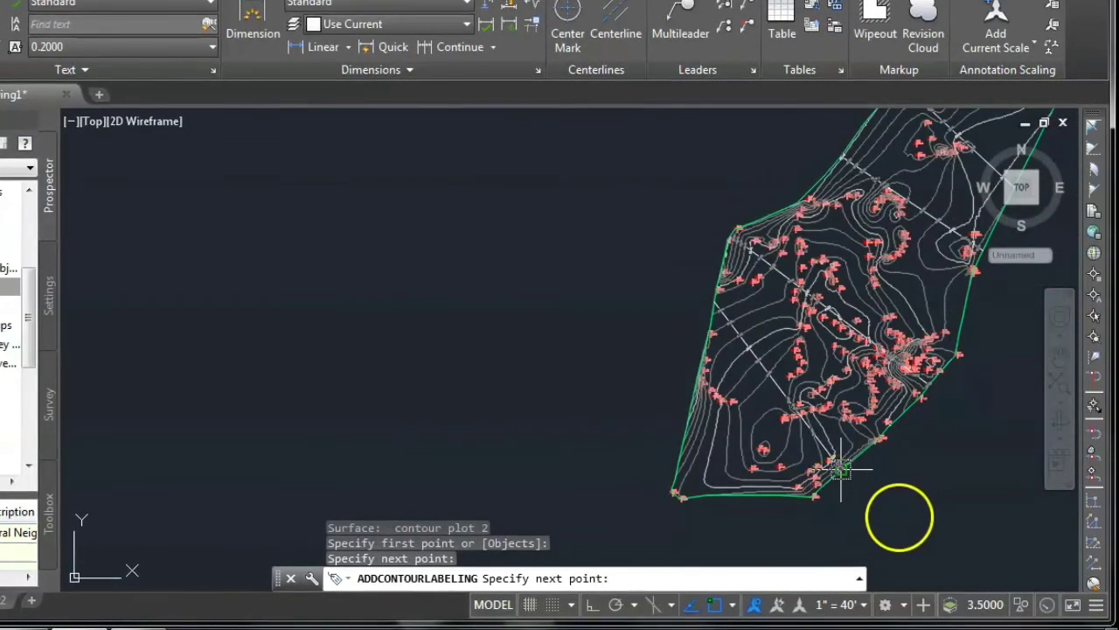
scroll(931, 525, down, 2)
key(Return)
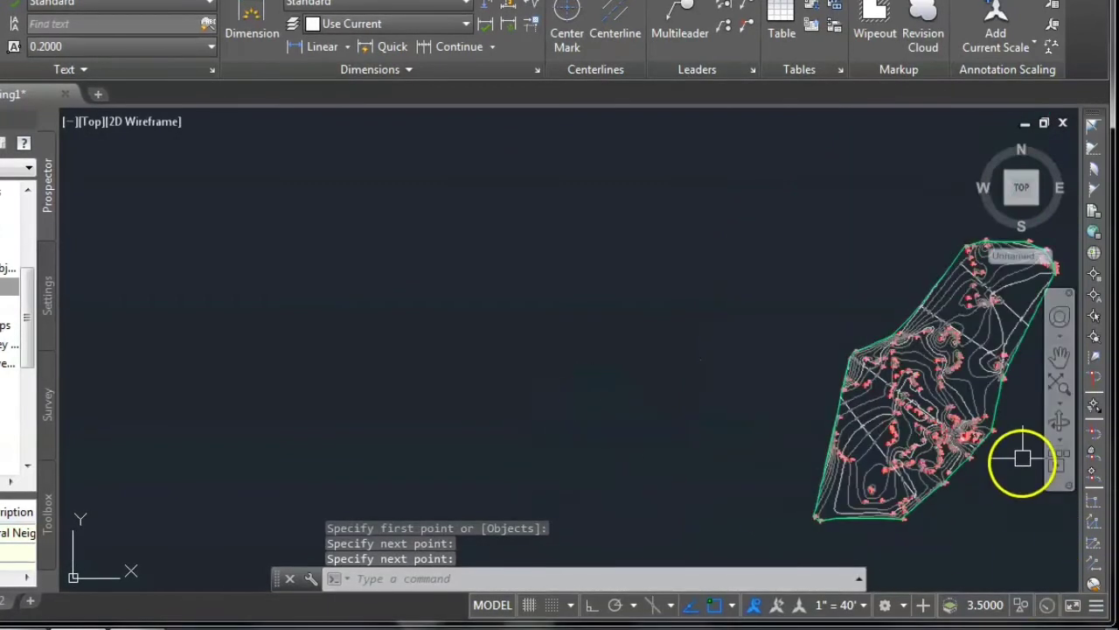
scroll(987, 400, up, 2)
scroll(953, 498, down, 3)
scroll(971, 534, up, 4)
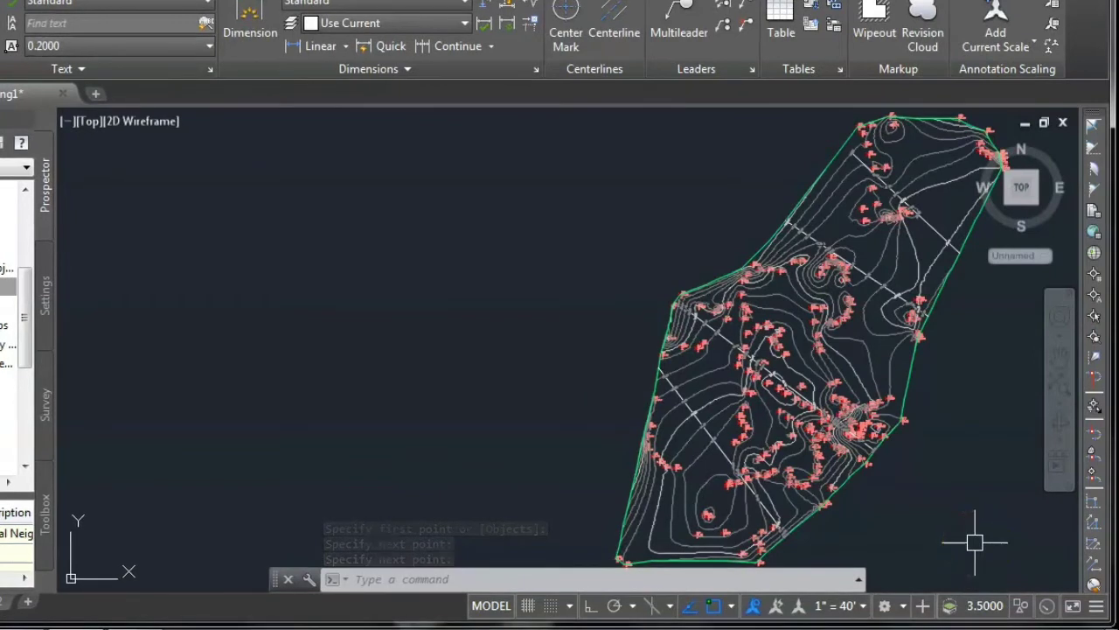
scroll(975, 542, down, 2)
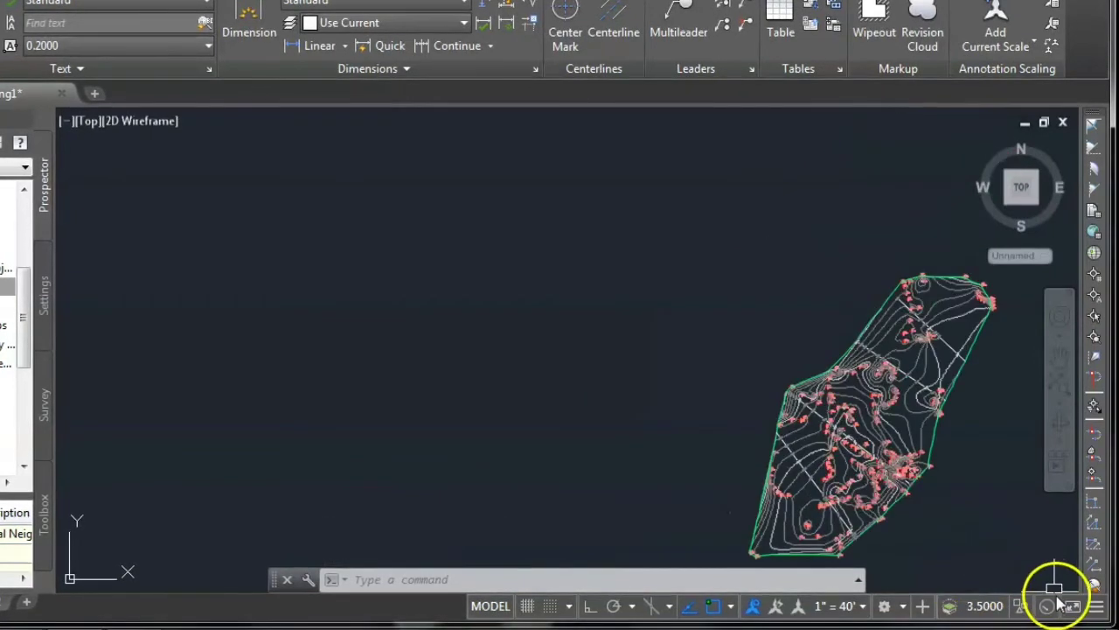
scroll(835, 566, up, 3)
scroll(888, 534, down, 2)
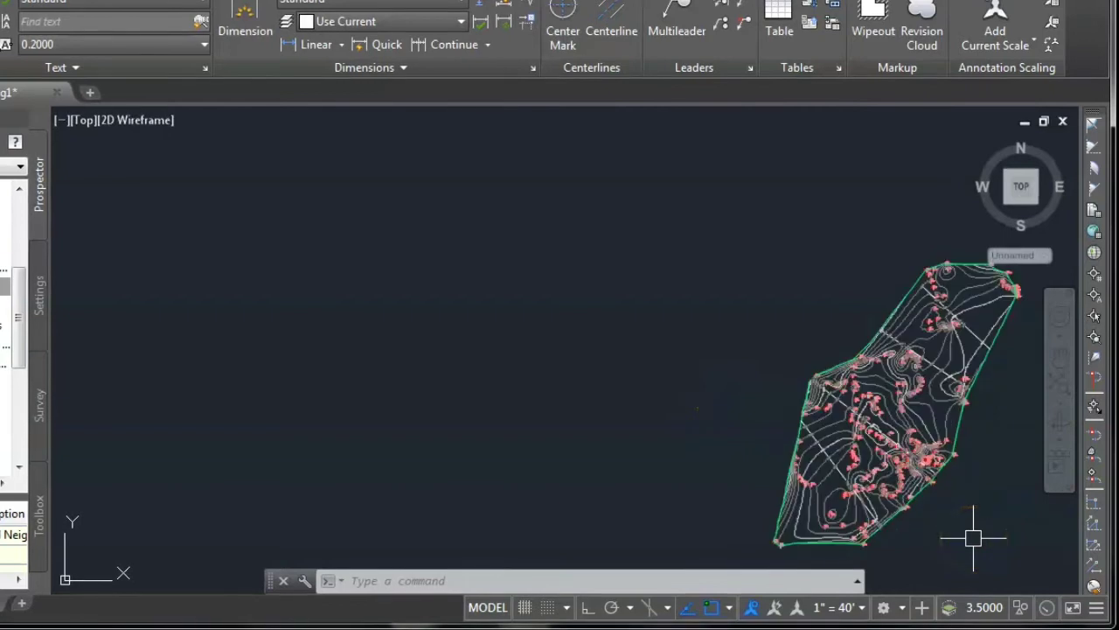
- Start Spot Elevations on Grid with rotation 0 and 30 by 30 spacing, then abandon it
click(922, 525)
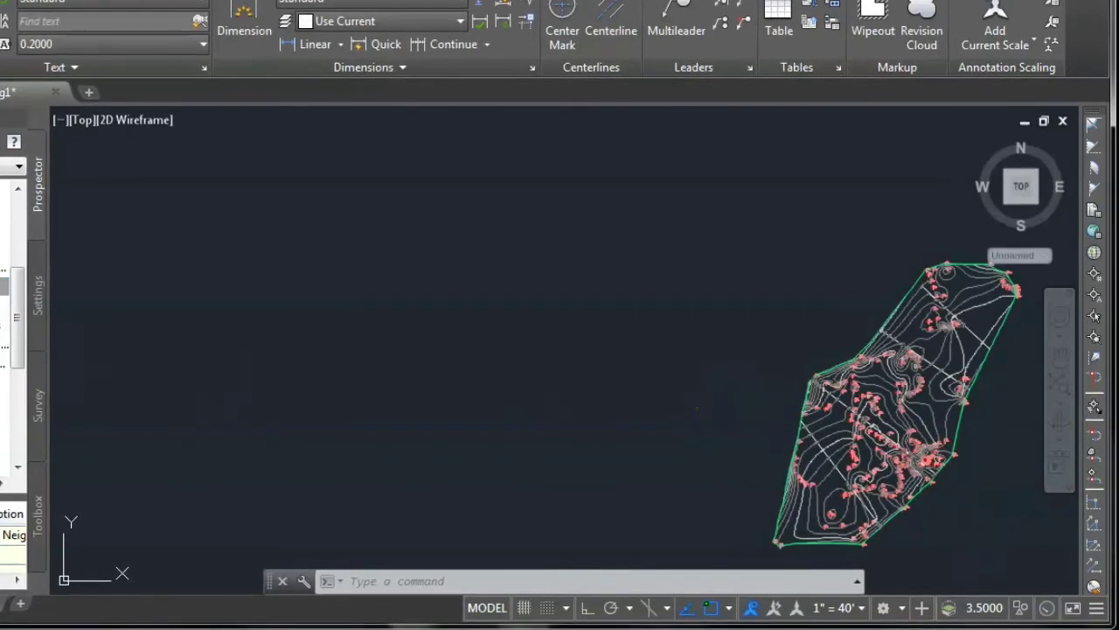
mouse_move(30, 70)
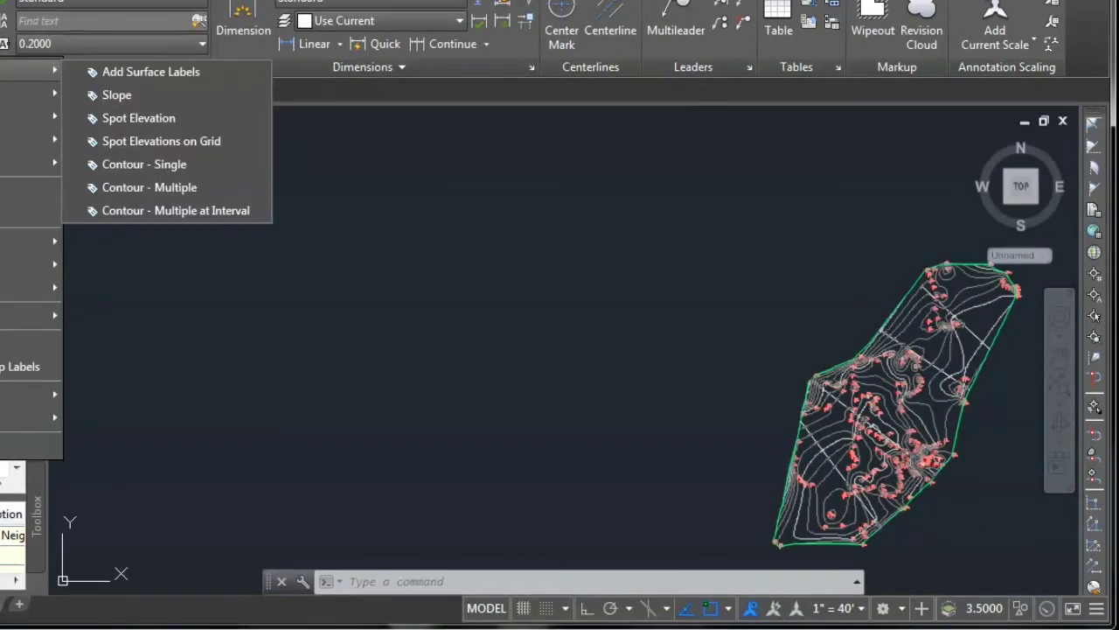
click(154, 142)
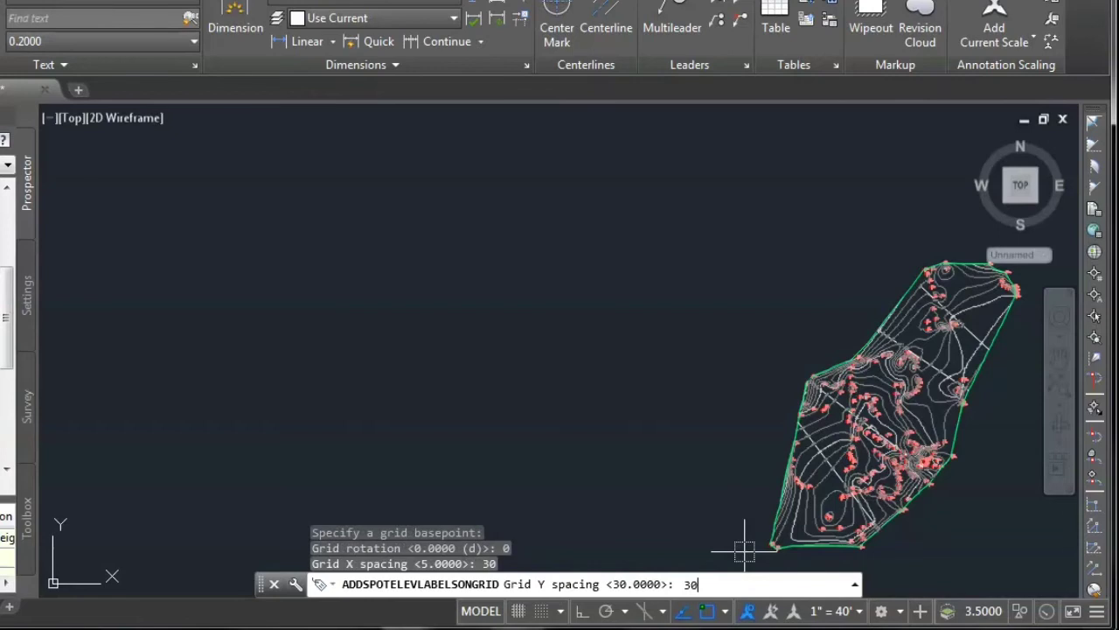
key(Return)
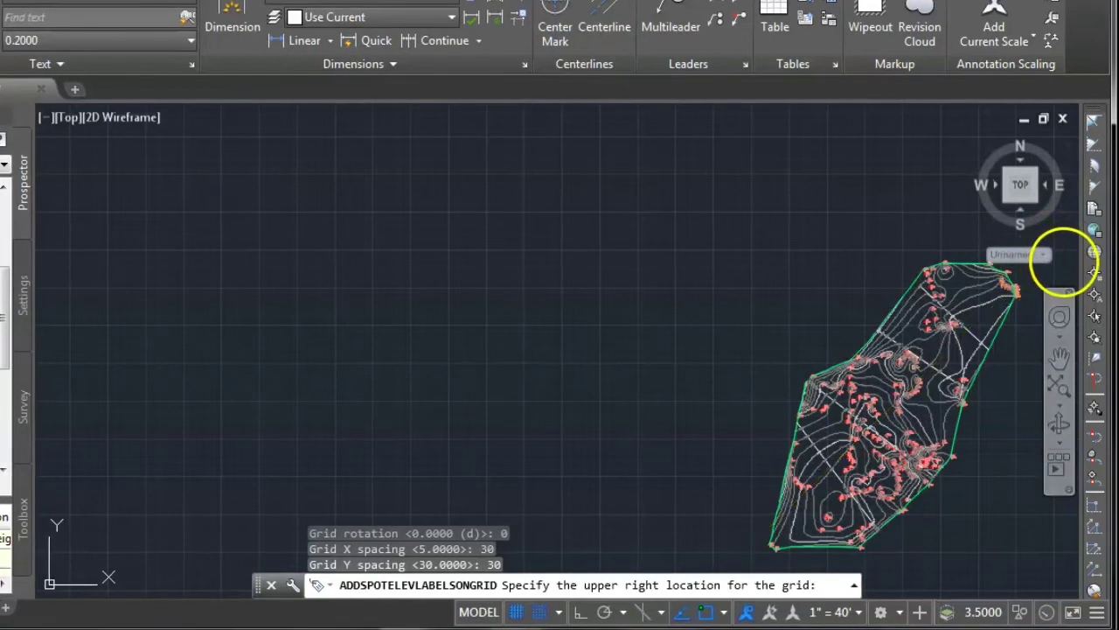
click(1065, 259)
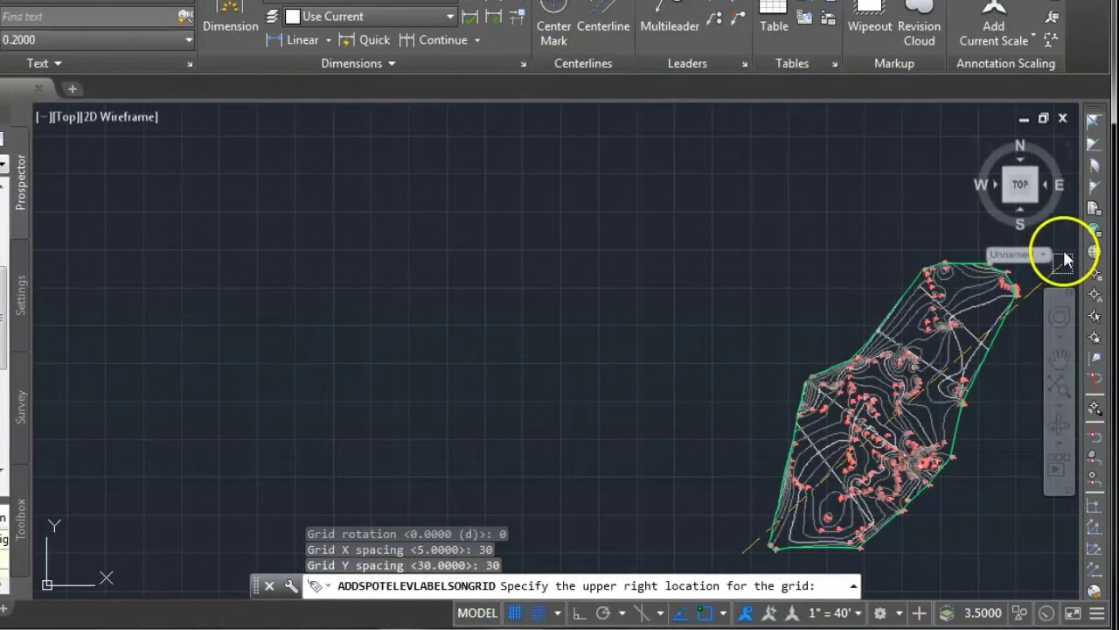
- Switch the coordinate system to WCS from the ViewCube UCS list
click(1042, 255)
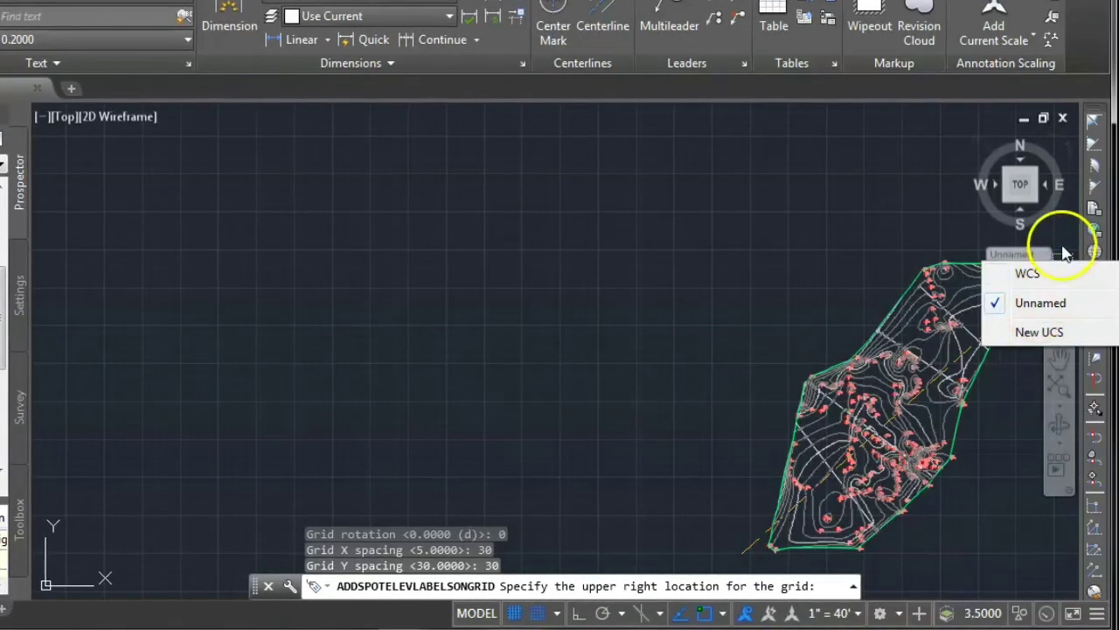
click(983, 470)
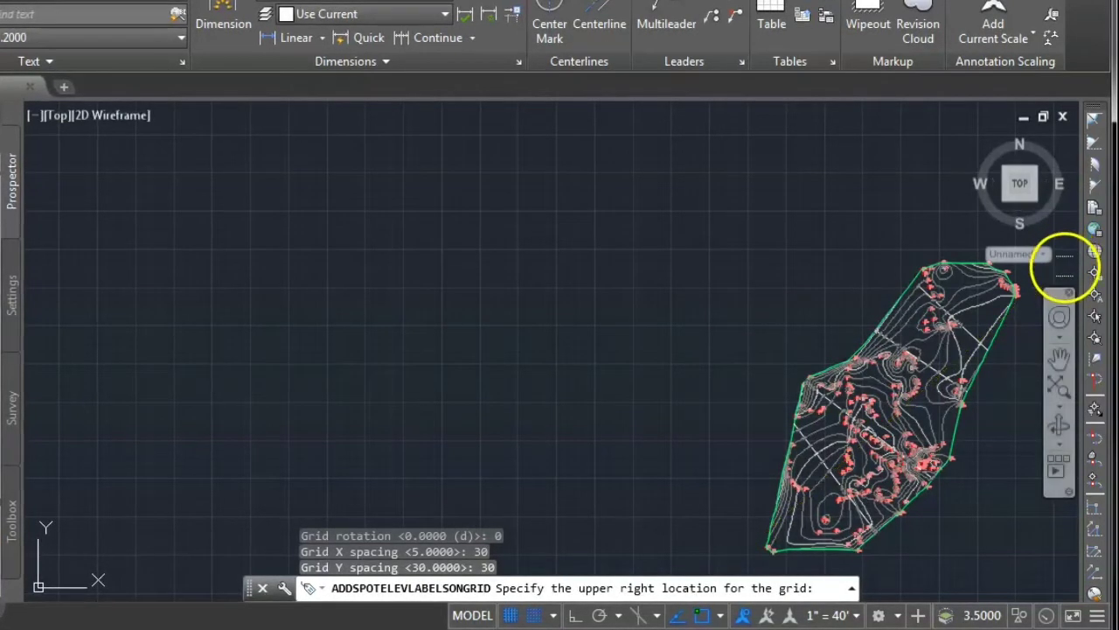
click(1065, 264)
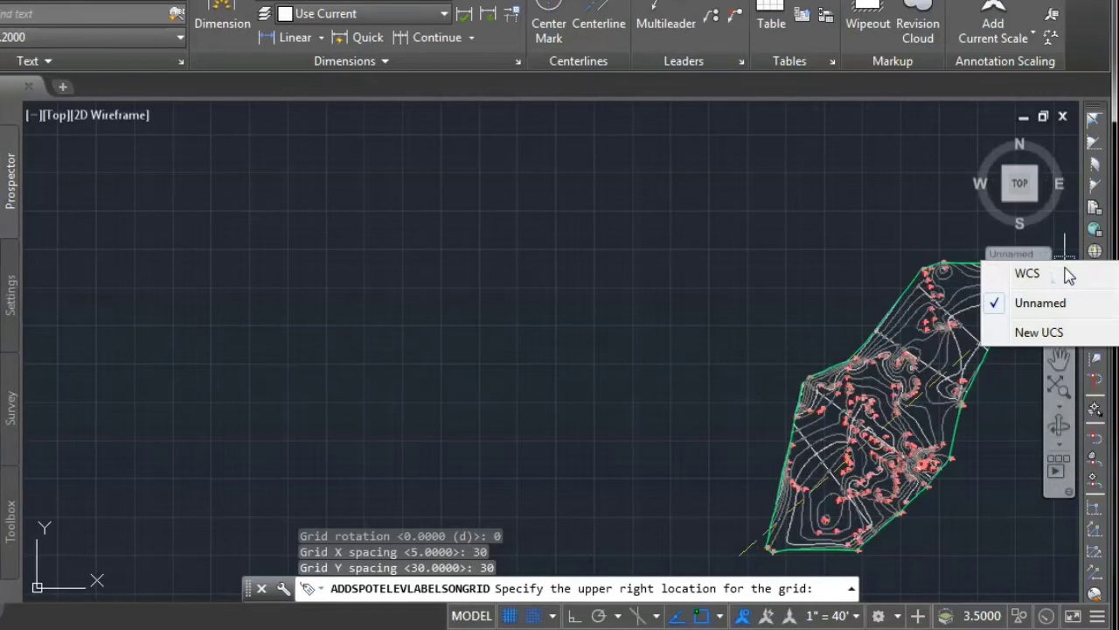
click(1027, 274)
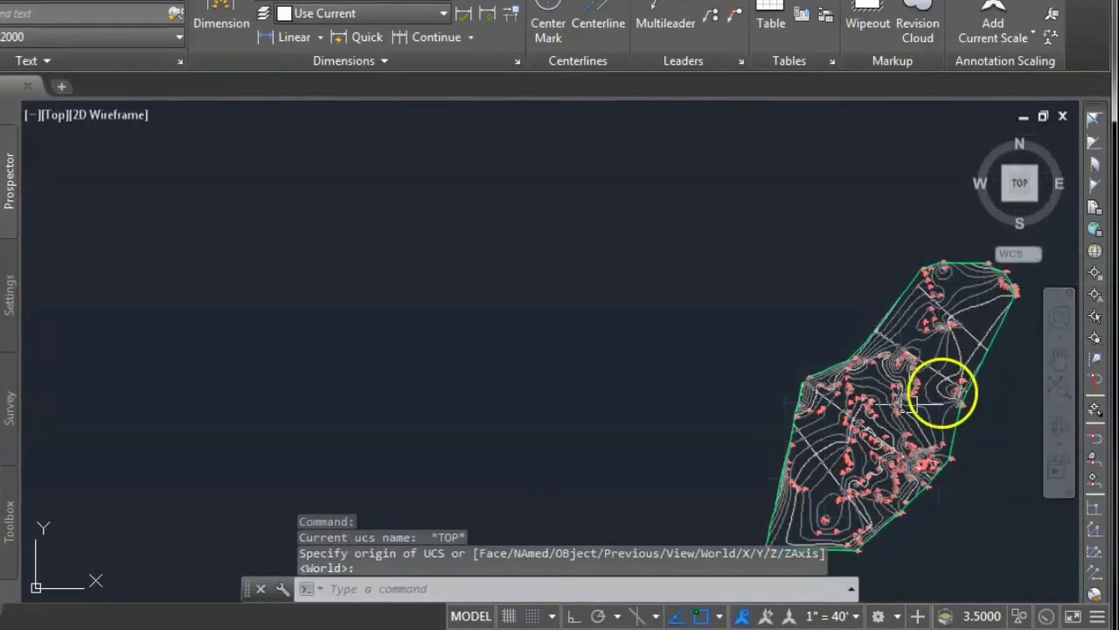
scroll(951, 490, up, 3)
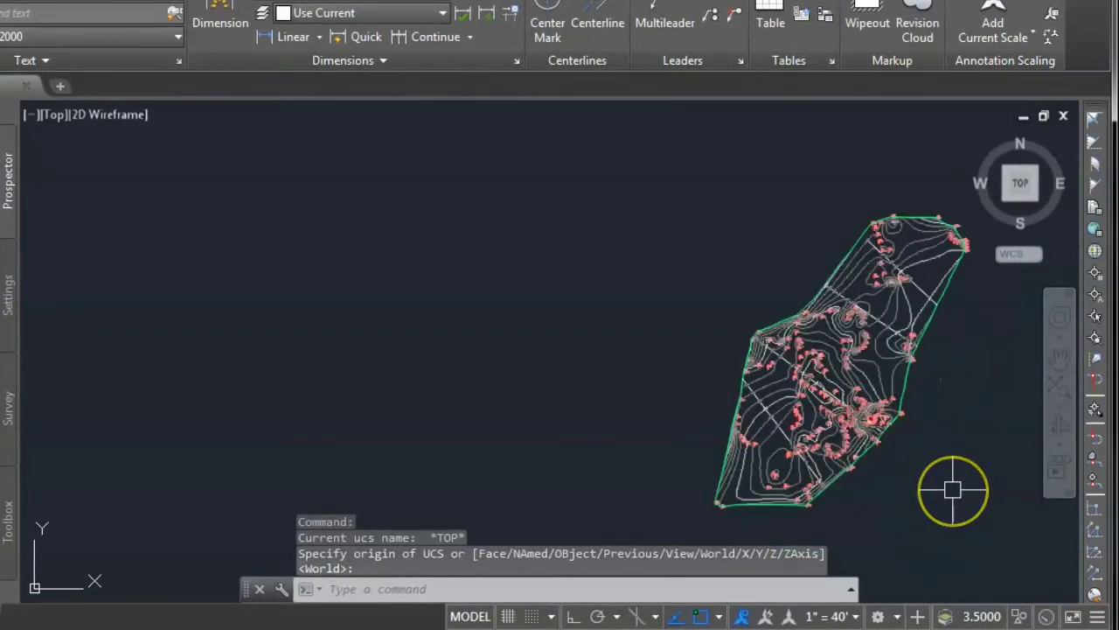
scroll(952, 489, down, 2)
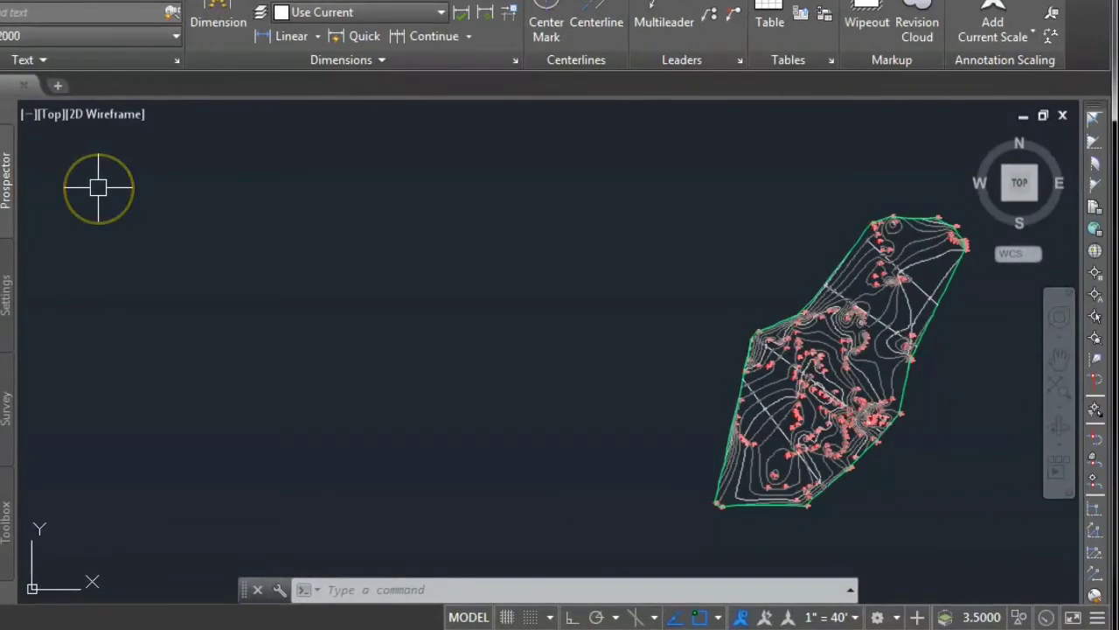
- Cancel any pending command and pan the site toward the centre of the view
key(Escape)
key(Escape)
key(Escape)
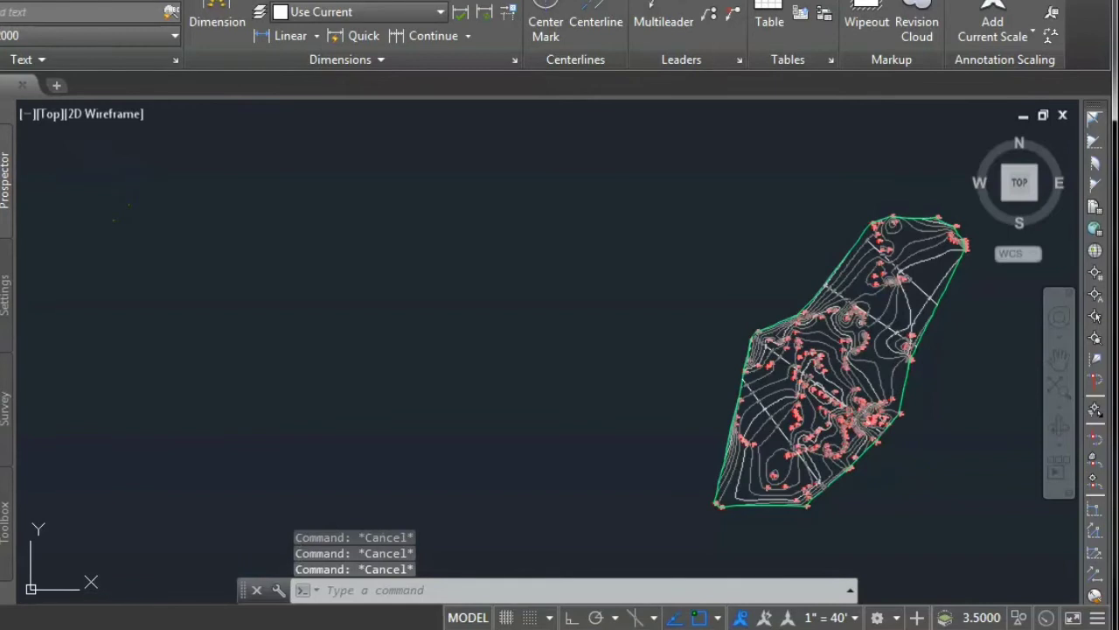
click(9, 39)
mouse_move(13, 63)
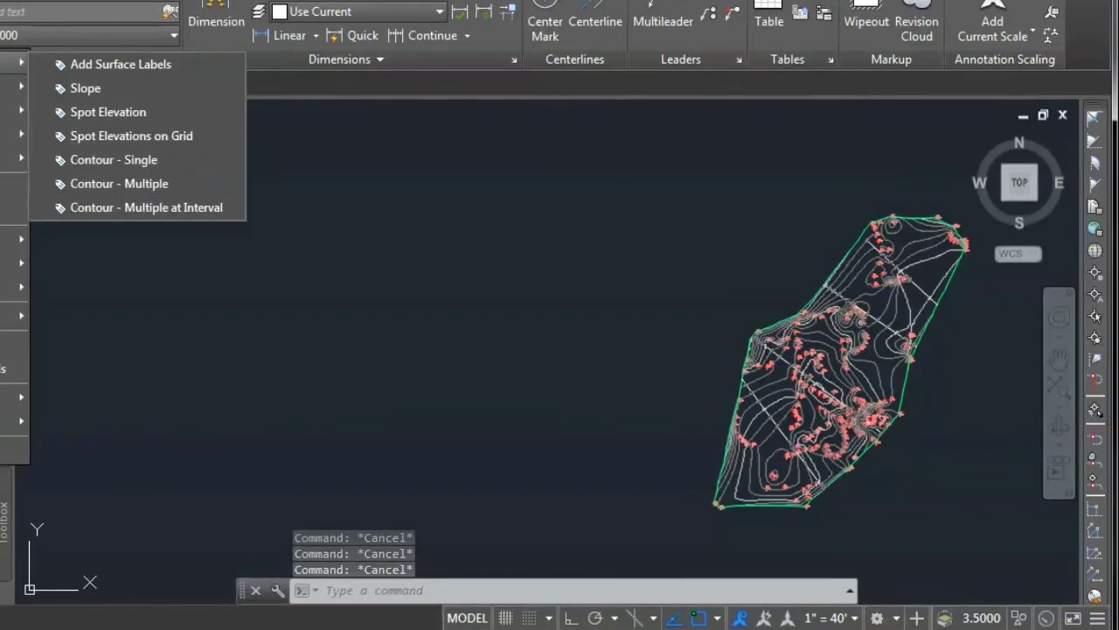
click(980, 394)
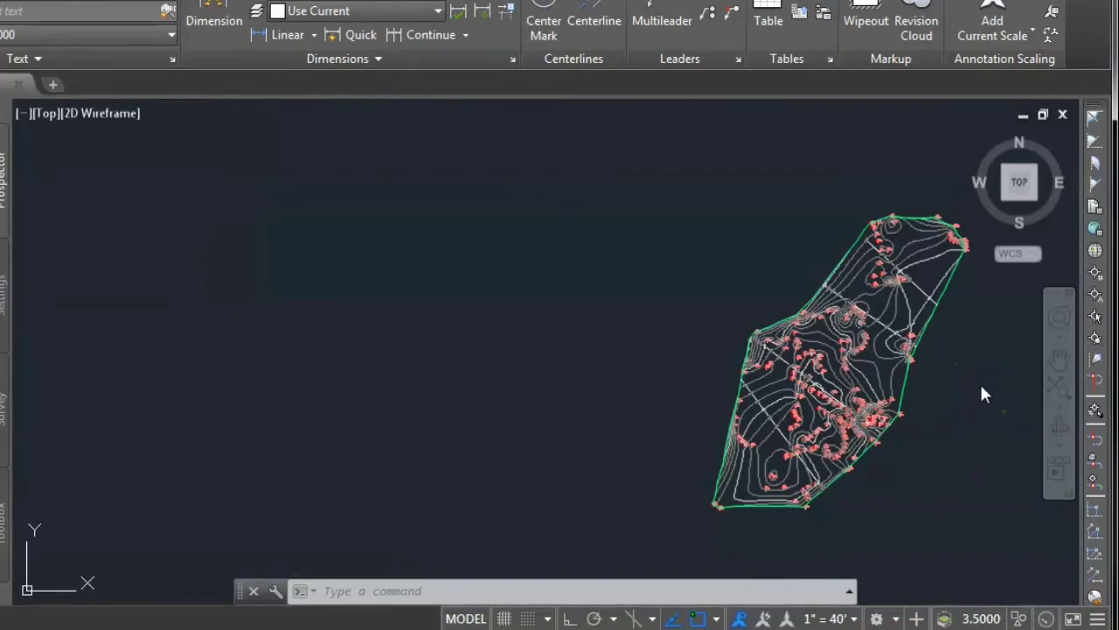
scroll(999, 389, down, 5)
scroll(1014, 376, up, 5)
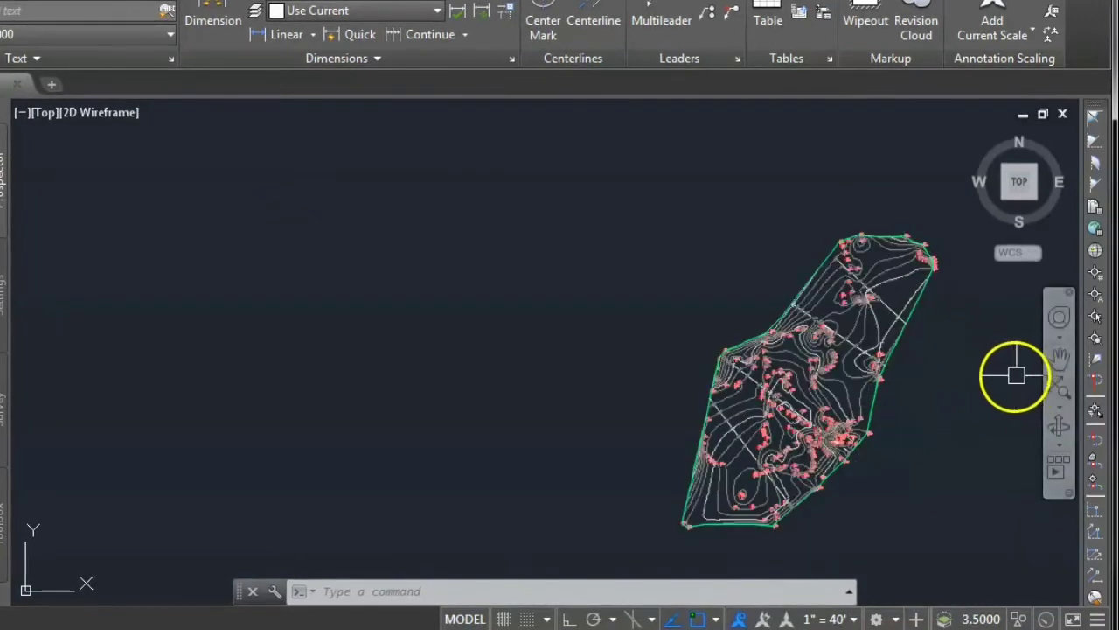
click(1055, 369)
drag(862, 407, 518, 369)
key(Escape)
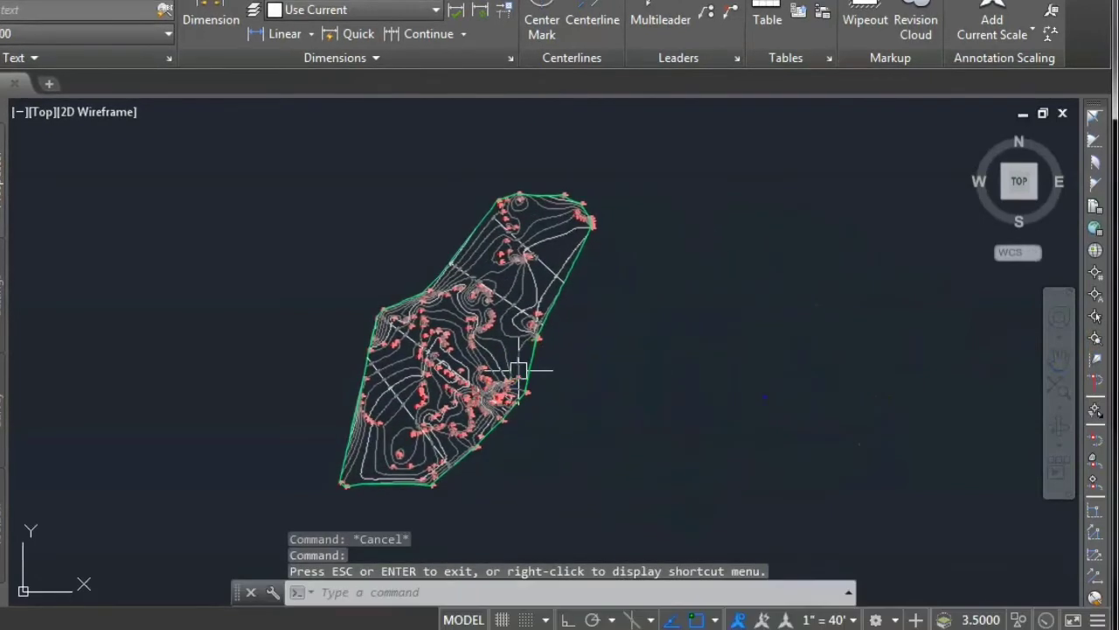
- Add a 30 by 30 grid of spot elevation labels from the site's lower left to beyond its upper right
click(3, 35)
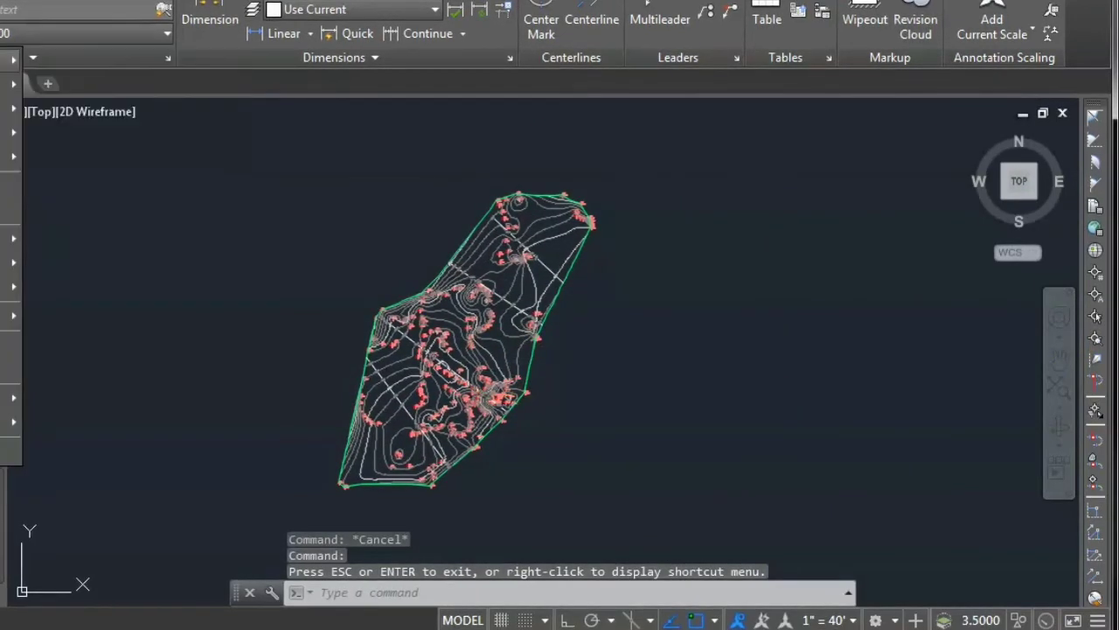
mouse_move(13, 61)
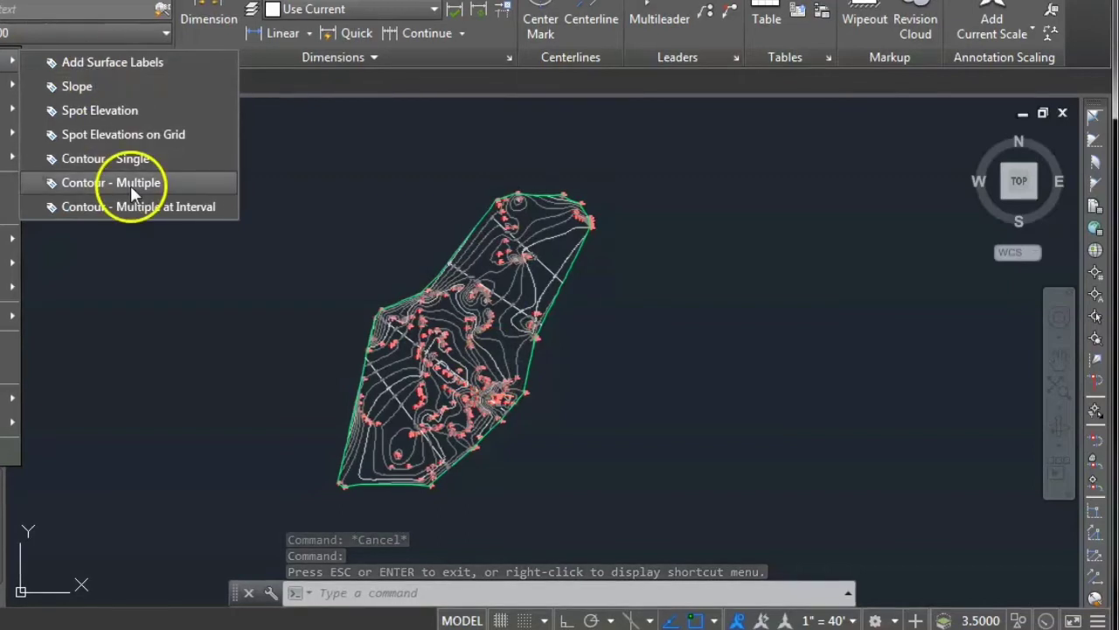
click(136, 135)
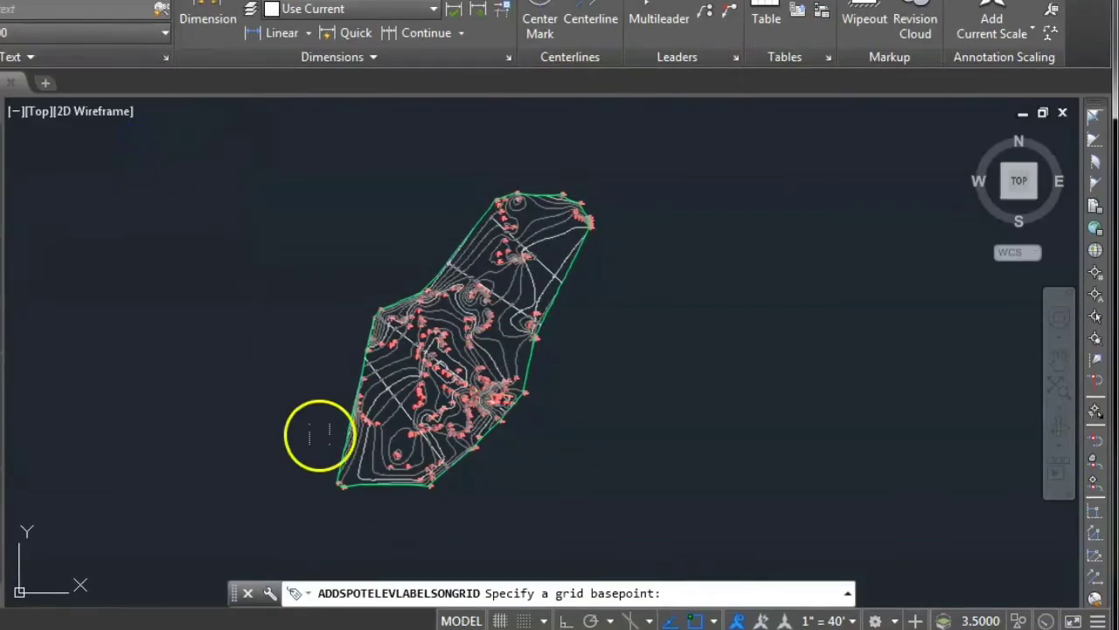
click(278, 517)
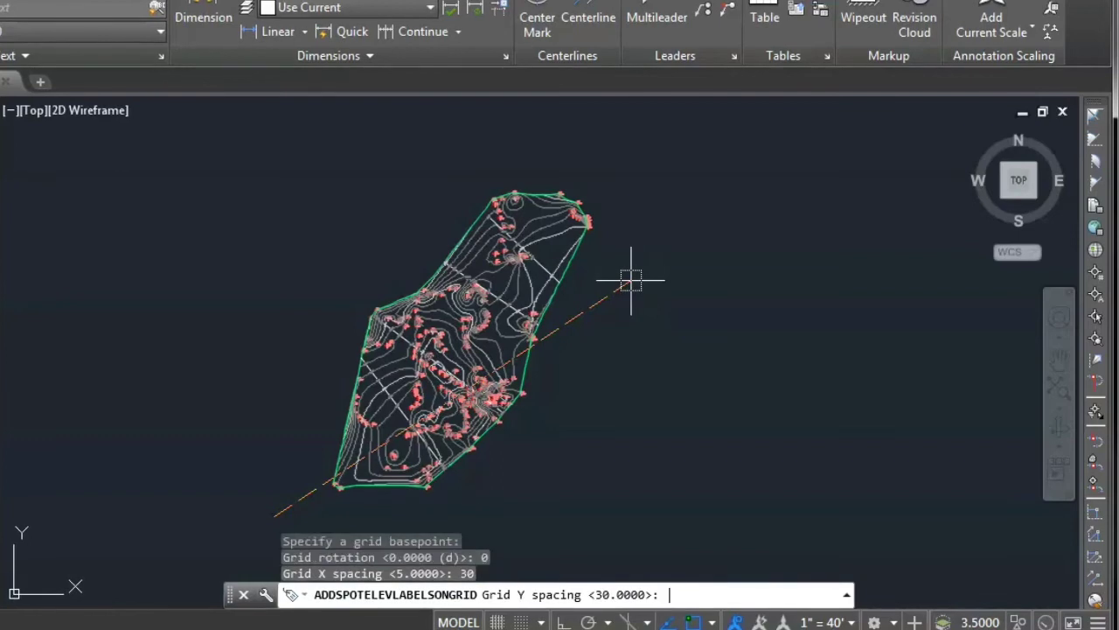
key(Return)
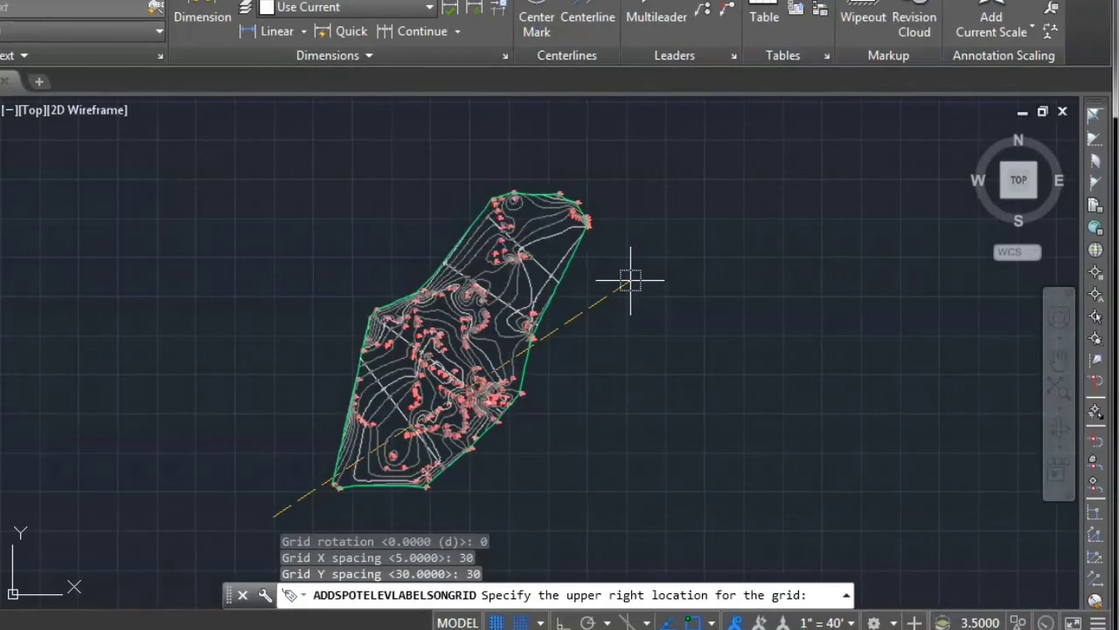
click(638, 167)
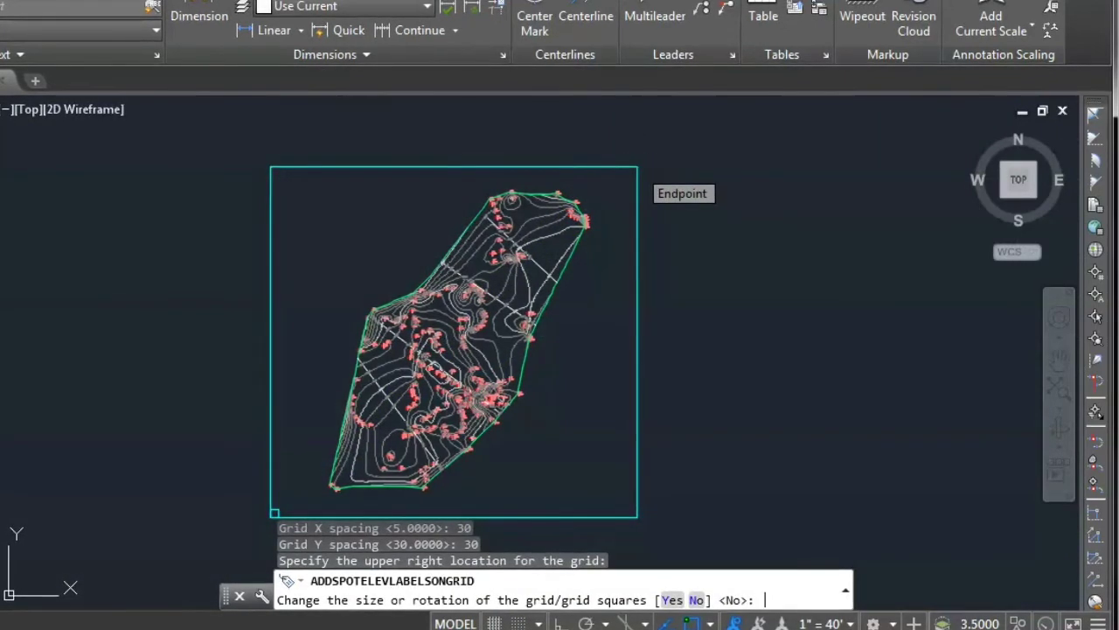
key(Return)
click(478, 302)
- Zoom in and out to inspect the spot elevation grid across the surface
scroll(418, 358, up, 6)
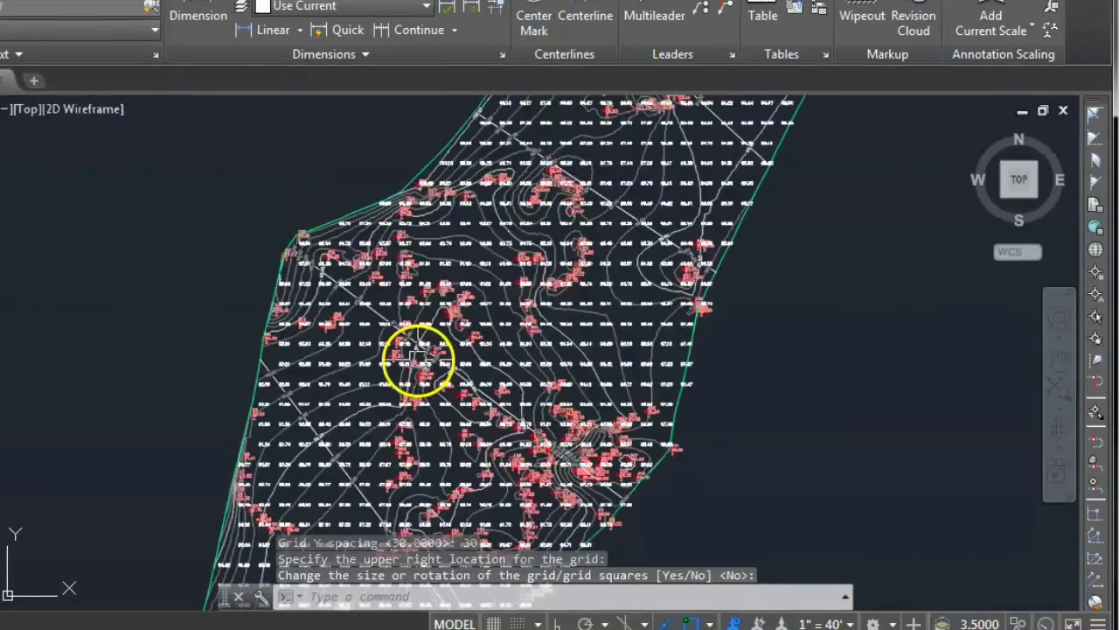
scroll(418, 359, down, 6)
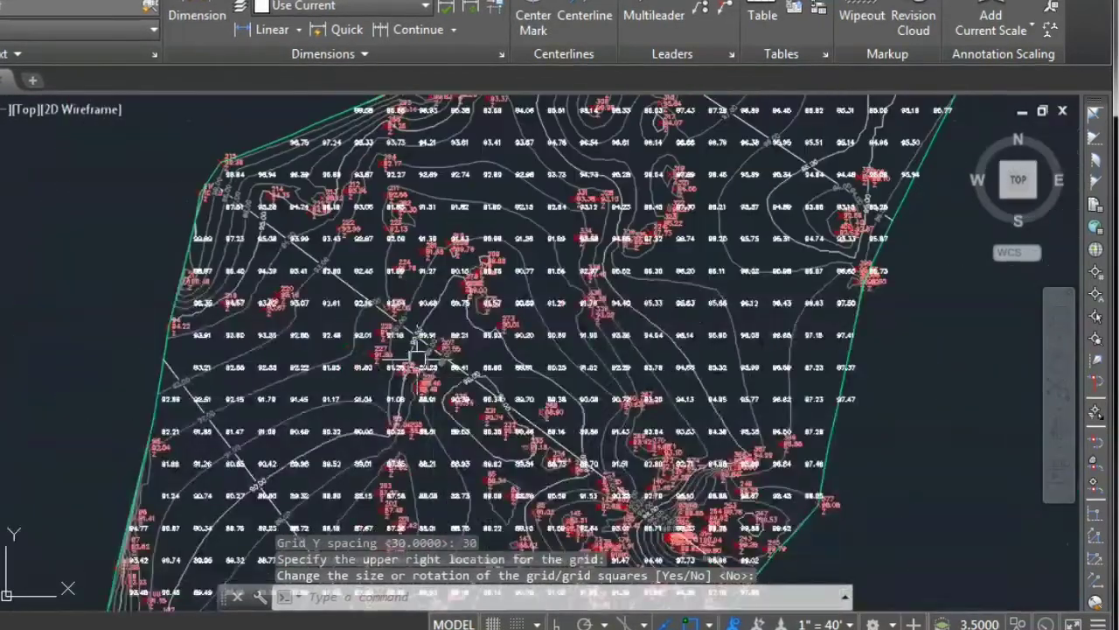
scroll(418, 358, up, 3)
scroll(418, 357, up, 1)
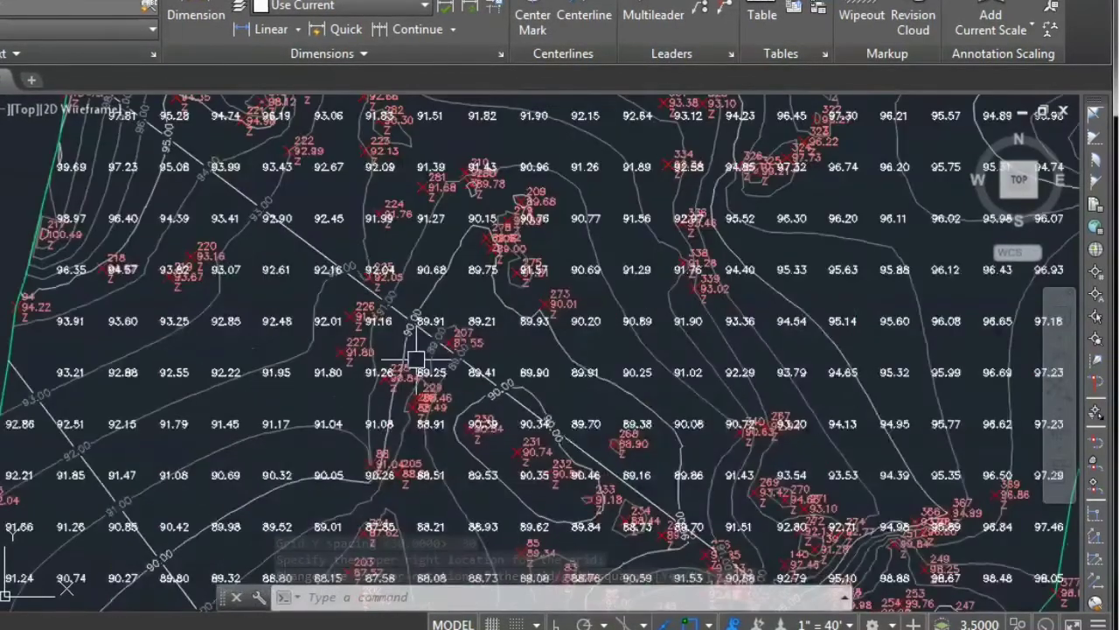
scroll(418, 357, down, 6)
scroll(418, 359, down, 2)
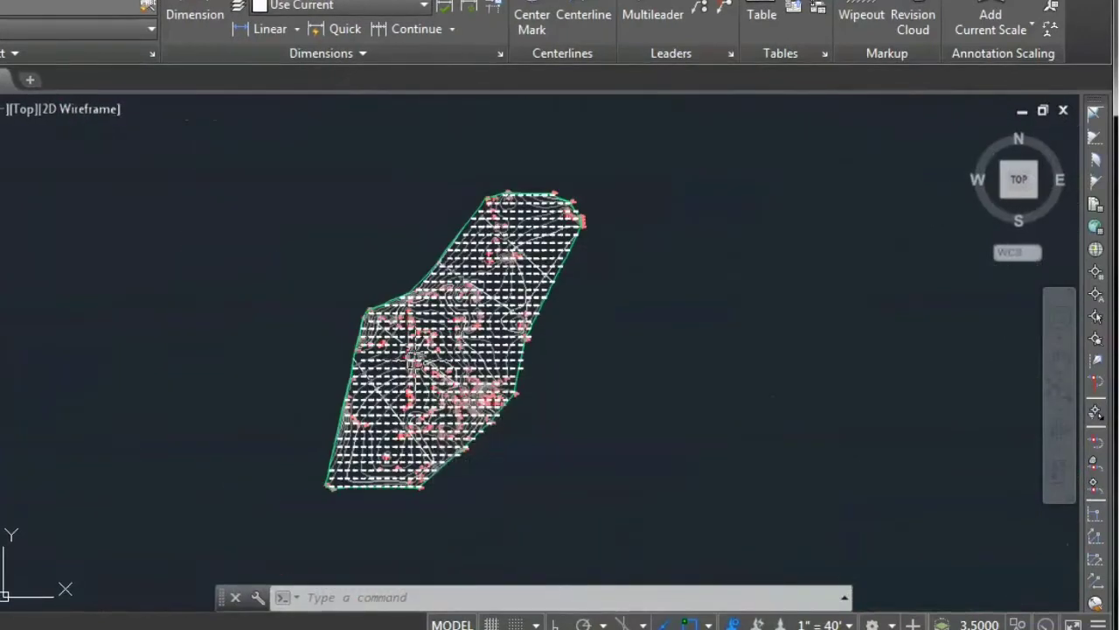
scroll(407, 395, up, 6)
scroll(506, 401, down, 5)
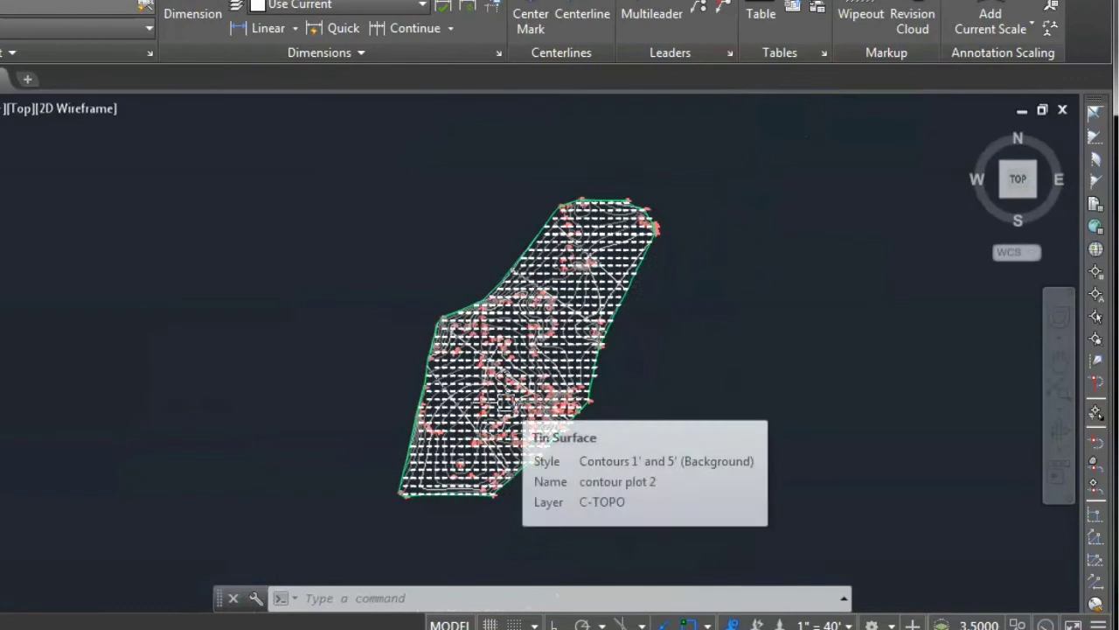
scroll(506, 403, up, 2)
scroll(510, 404, down, 2)
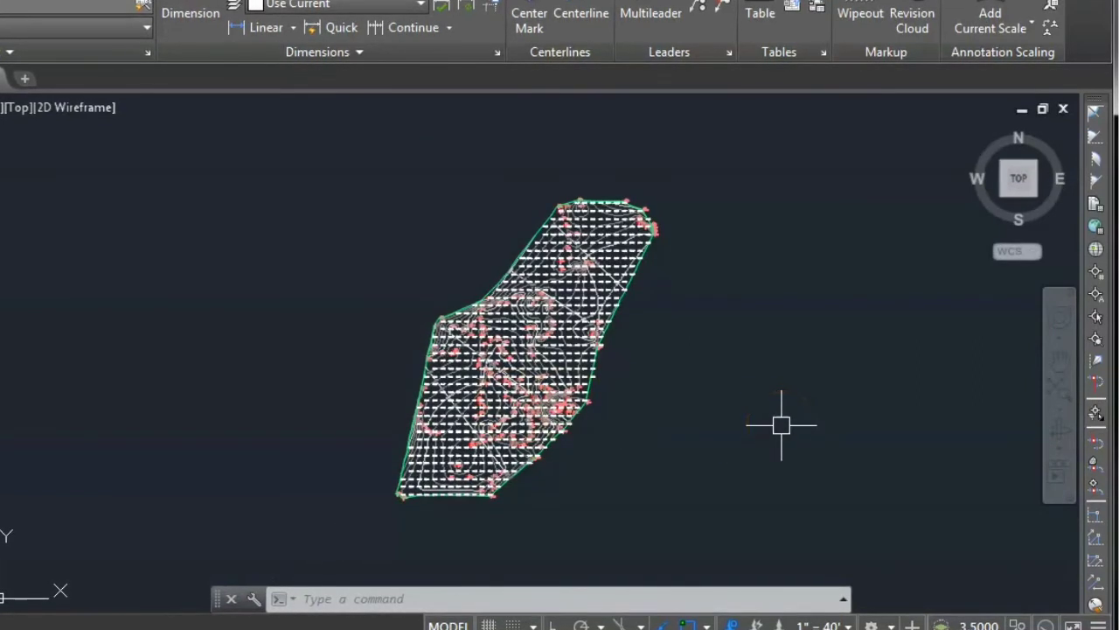
- Set the plot to the Adobe PDF printer on A0 paper, plotting a Window
key(ctrl+p)
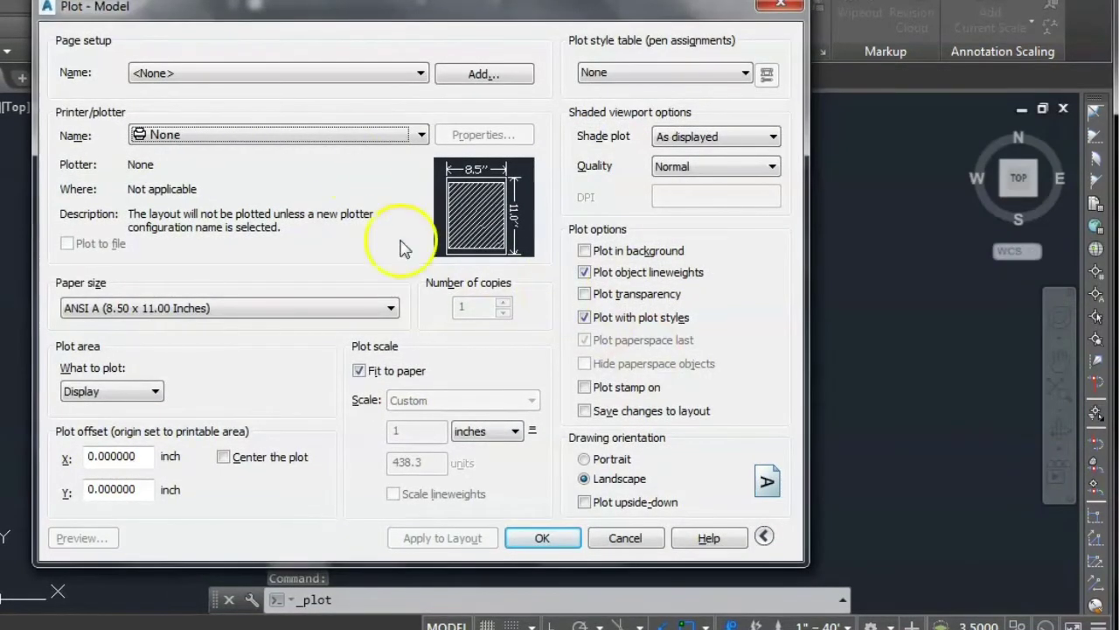
click(422, 136)
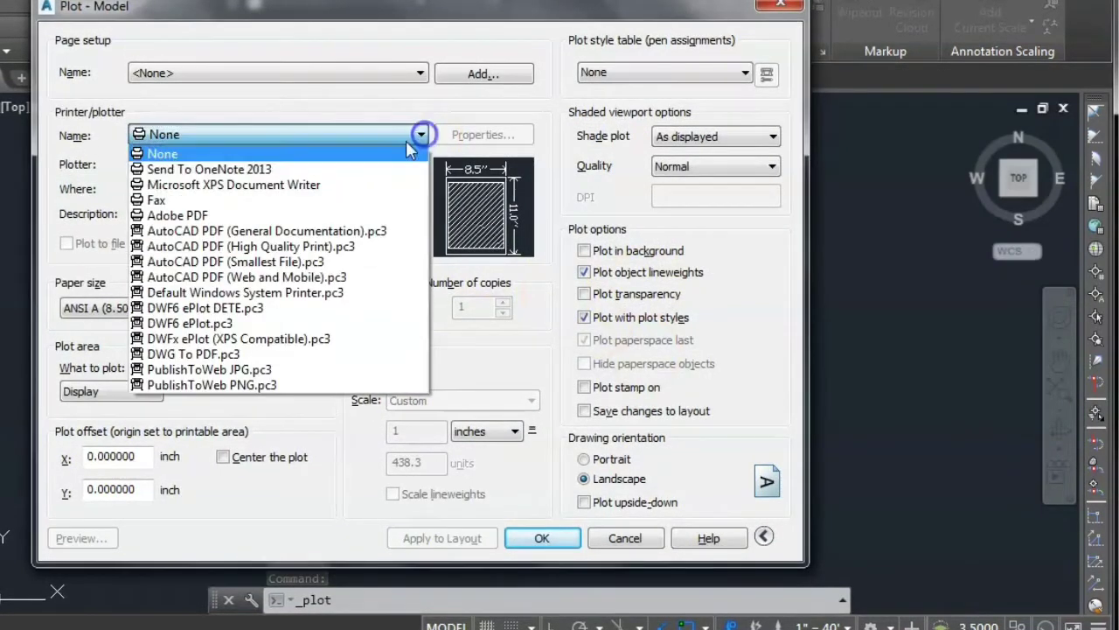
click(252, 214)
click(389, 307)
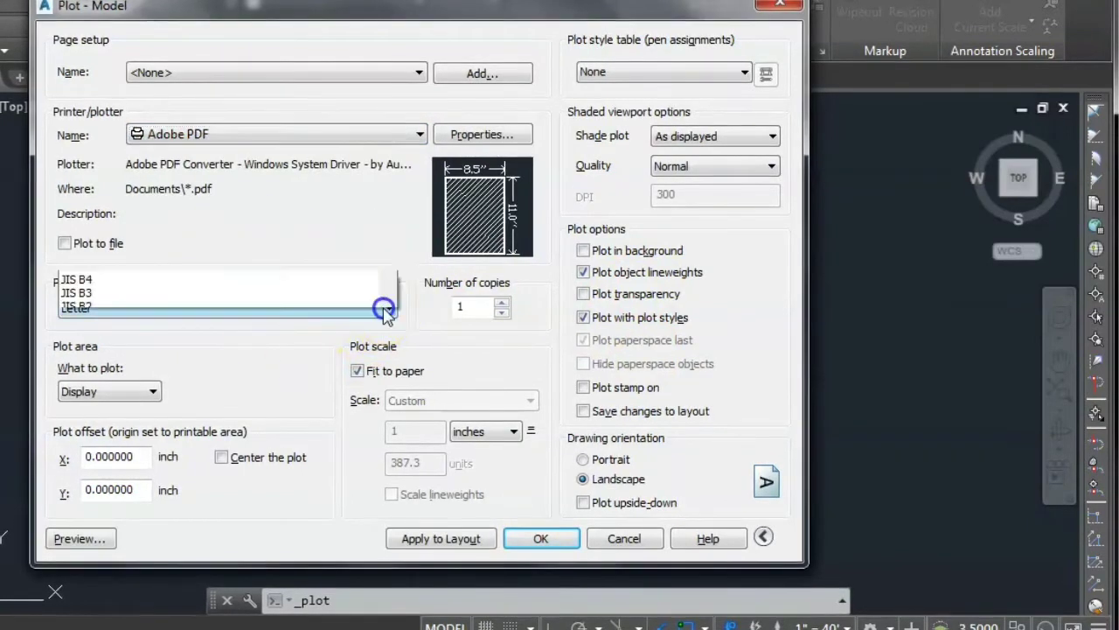
click(135, 86)
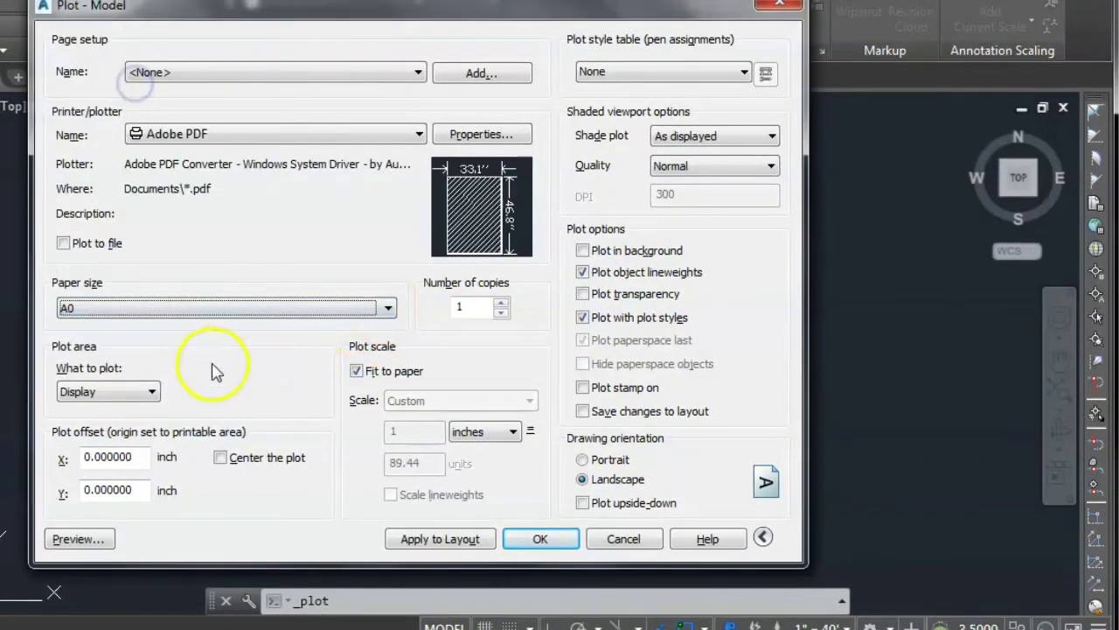
click(150, 392)
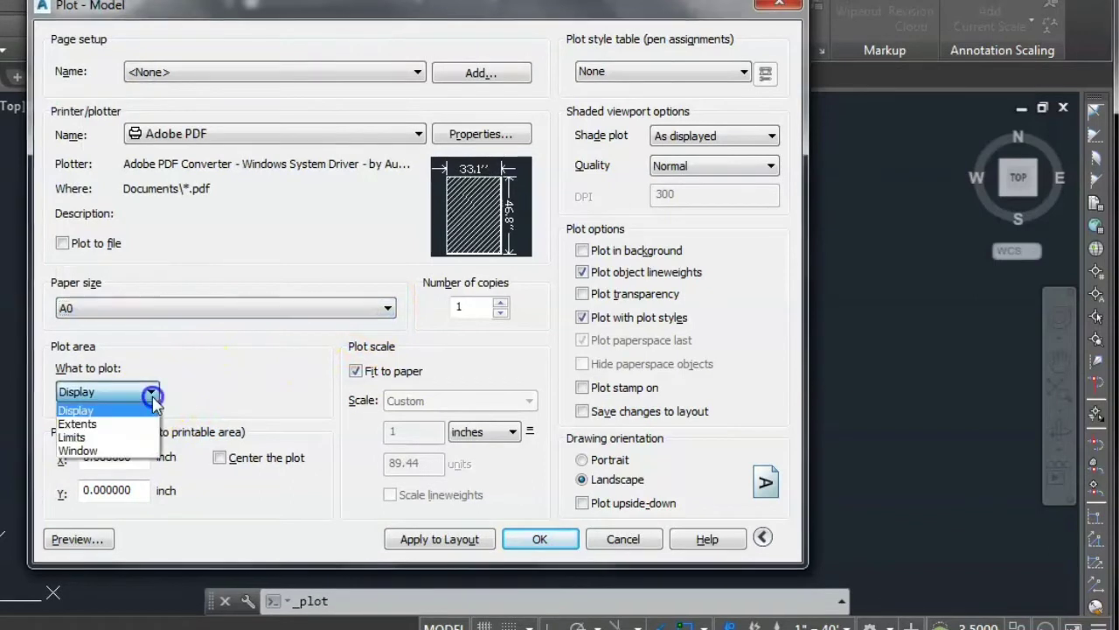
click(107, 450)
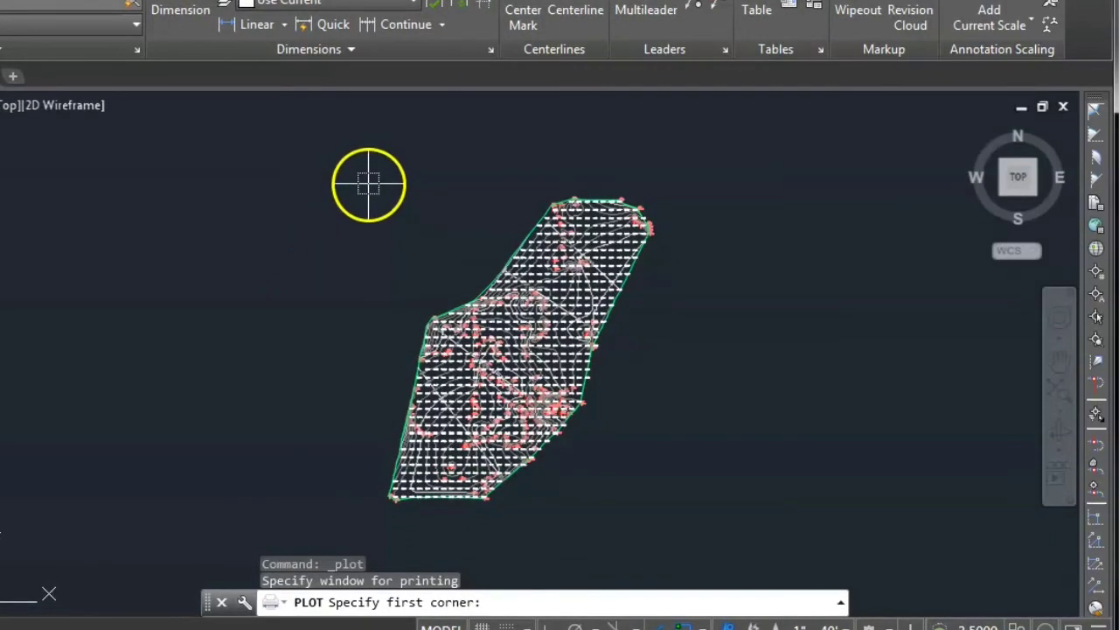
- Frame the plot window around the site, apply the settings to the layout, and preview
click(368, 182)
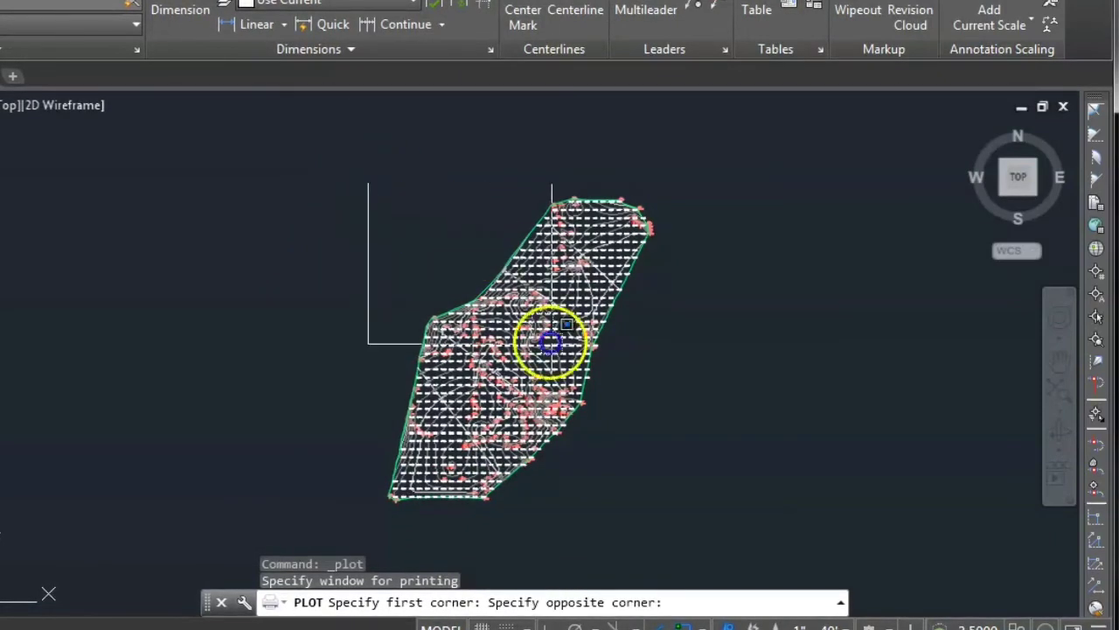
click(659, 518)
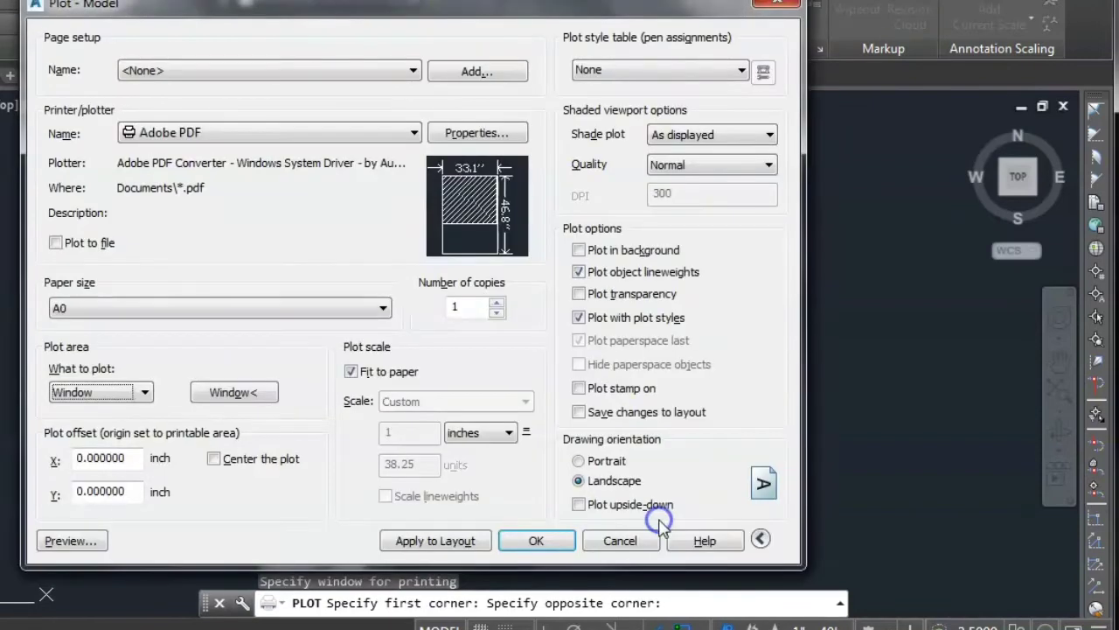
click(429, 542)
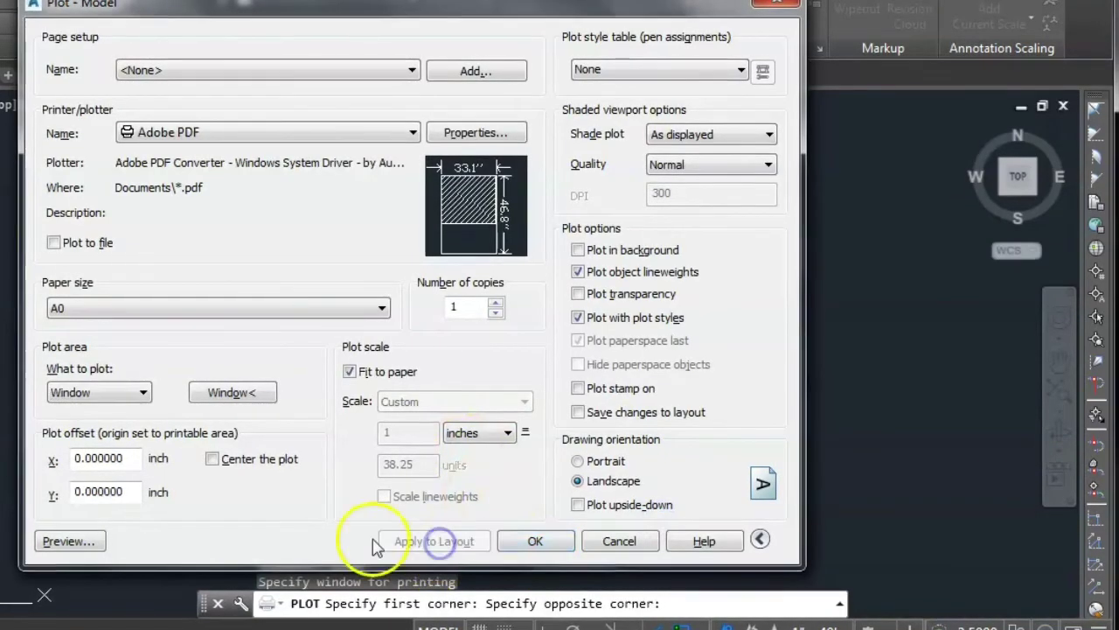
click(72, 540)
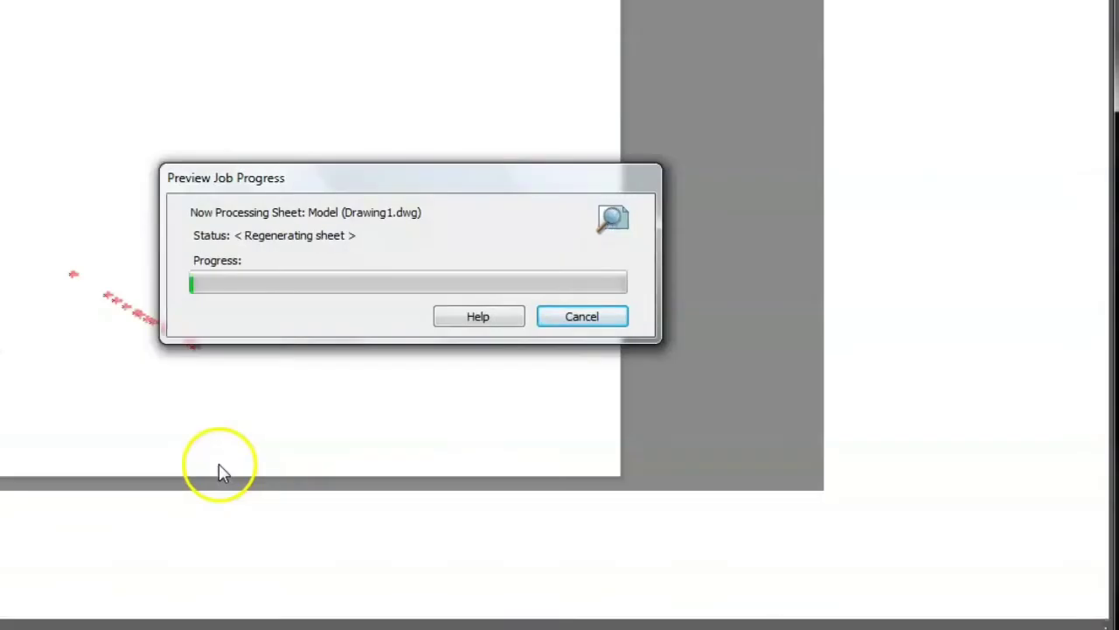
- Zoom into the plot preview to inspect the spot elevation labels
scroll(169, 375, up, 3)
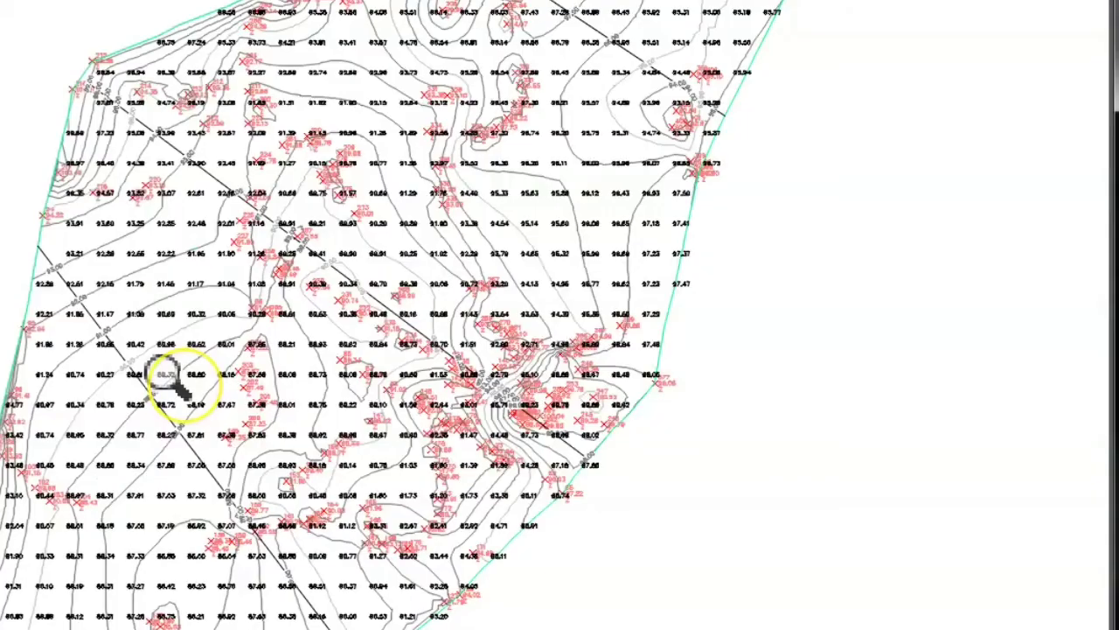